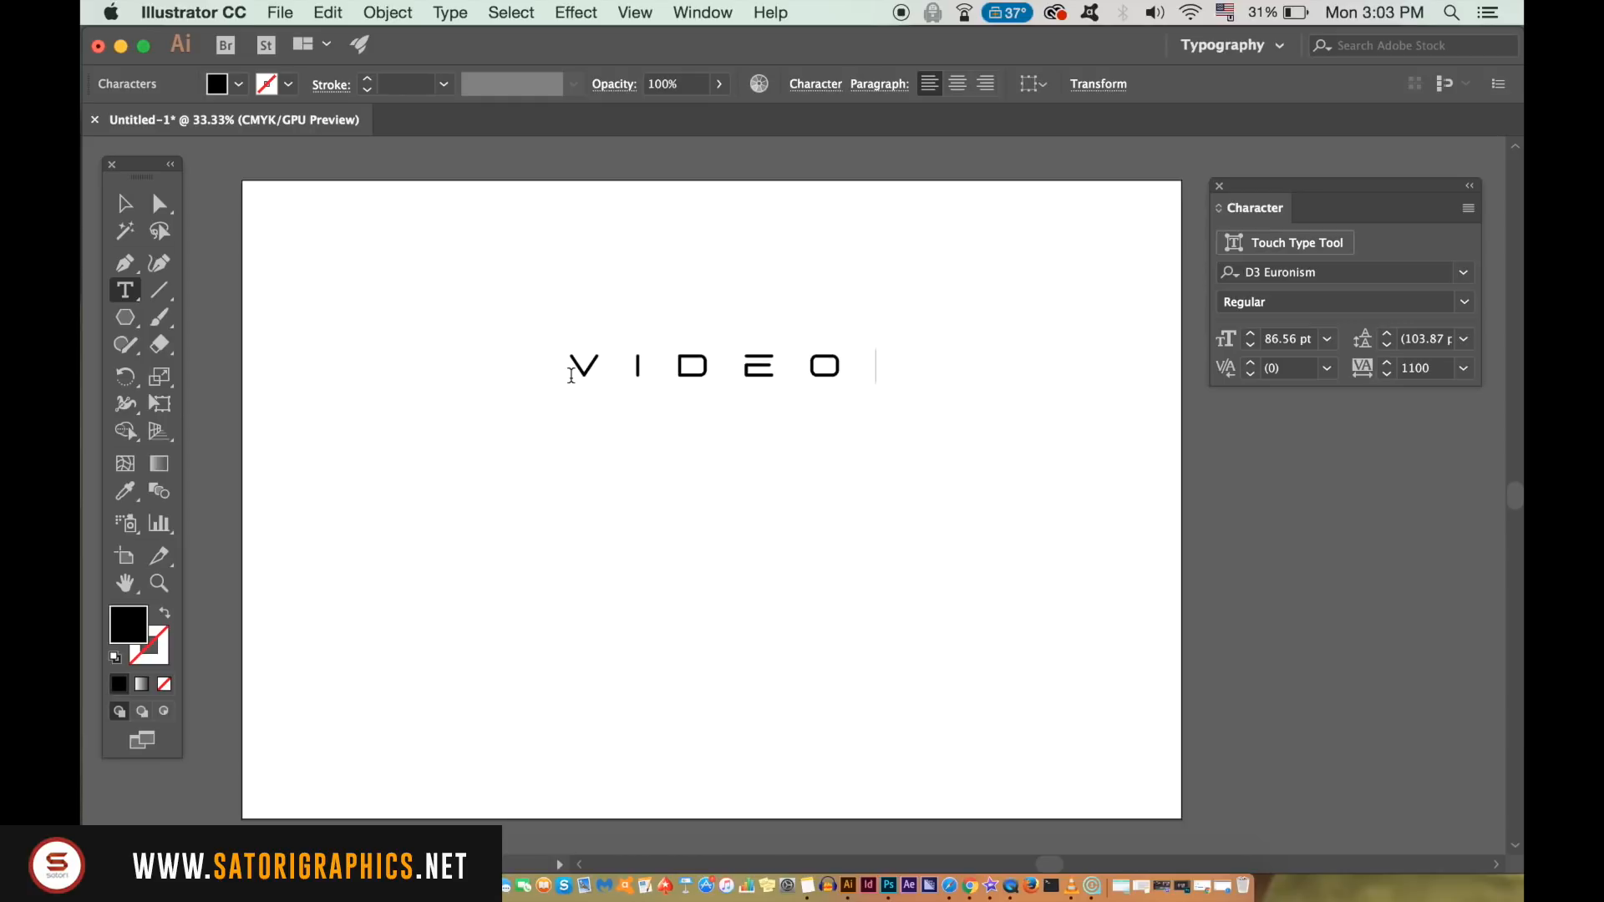
Replace the E in the VIDEO text with a gap before the O, and move the text up near the artboard's top edge.
key("BackSpace")
key("BackSpace")
type("O")
left_click(126, 203)
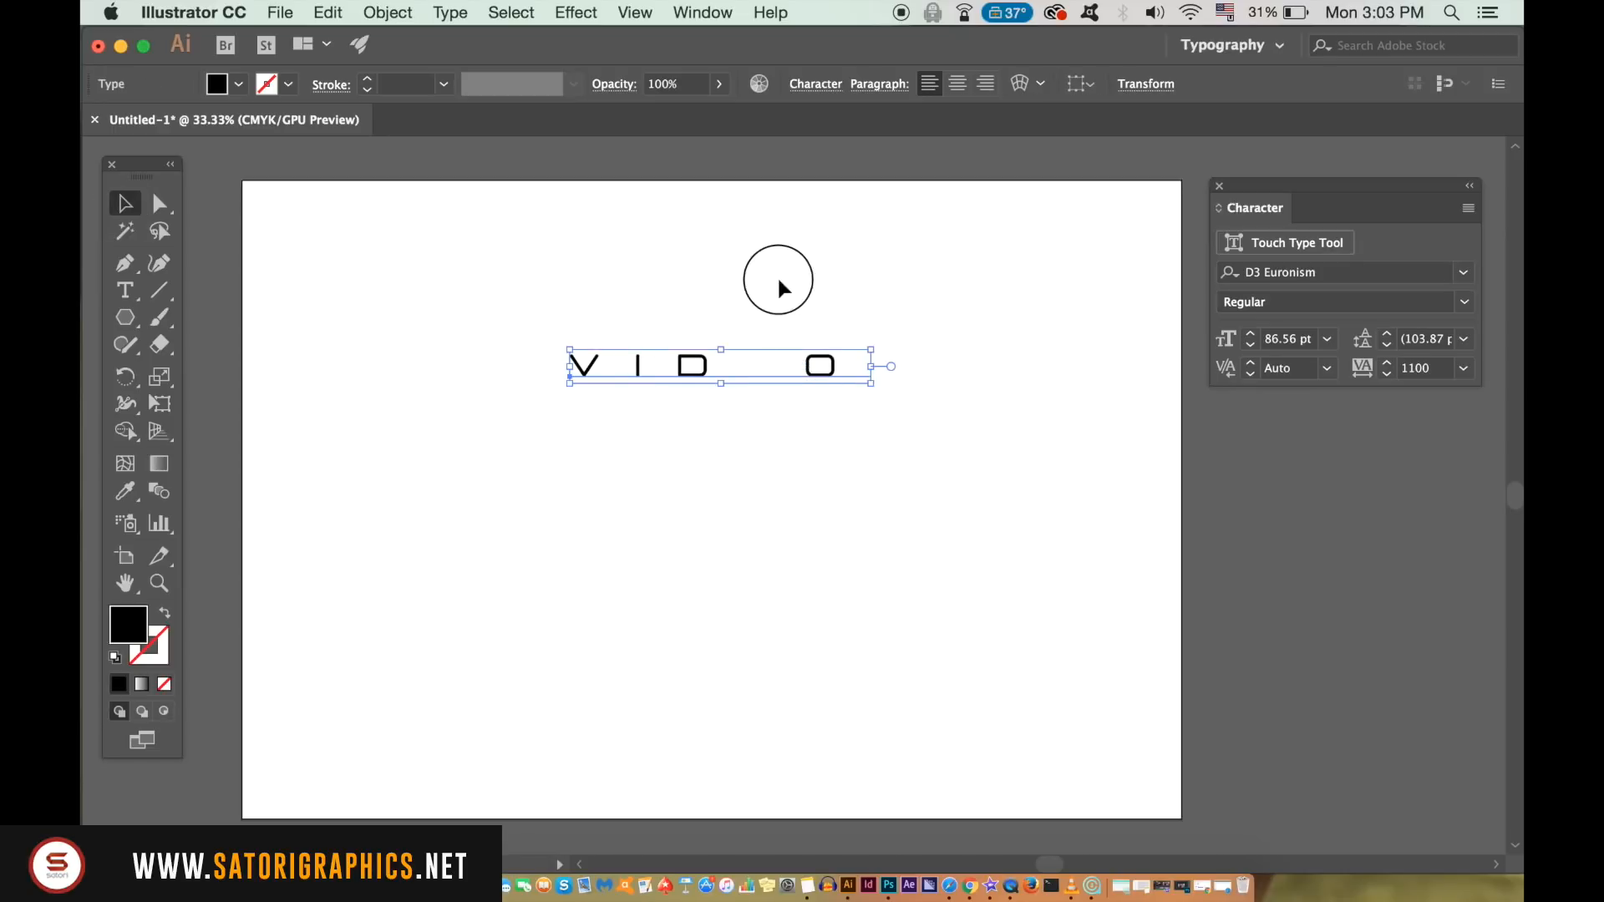
left_click_drag(779, 281, 786, 251)
left_click(835, 355)
left_click(810, 271)
left_click(800, 334)
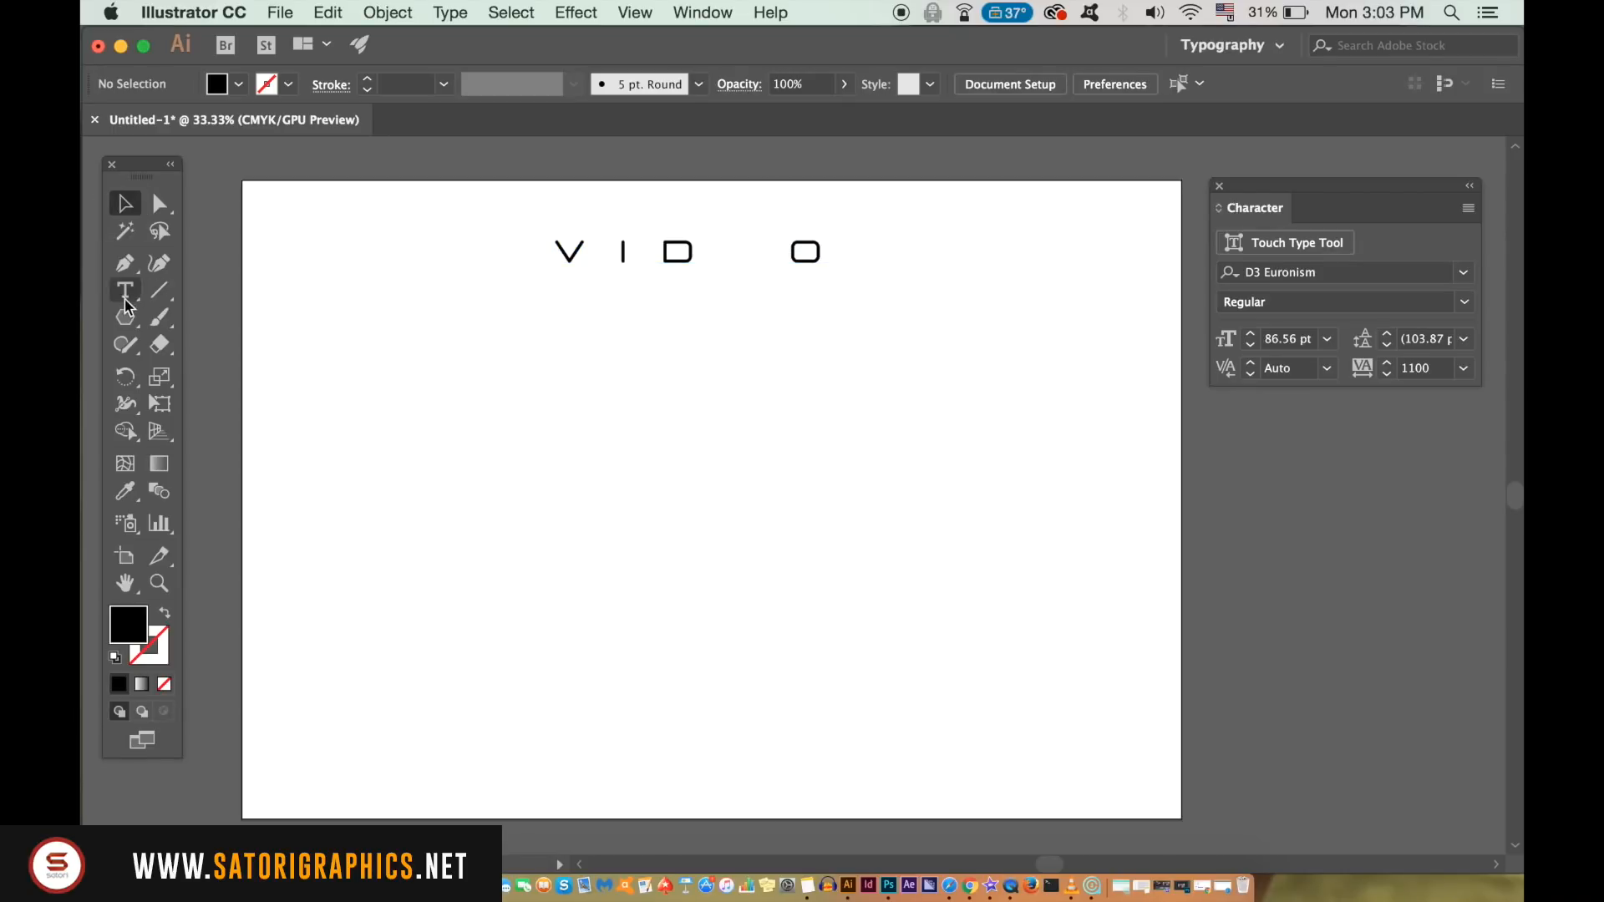
Create a triangle near the middle of the artboard with the Polygon tool, using 3 sides.
left_click_drag(125, 318, 275, 398)
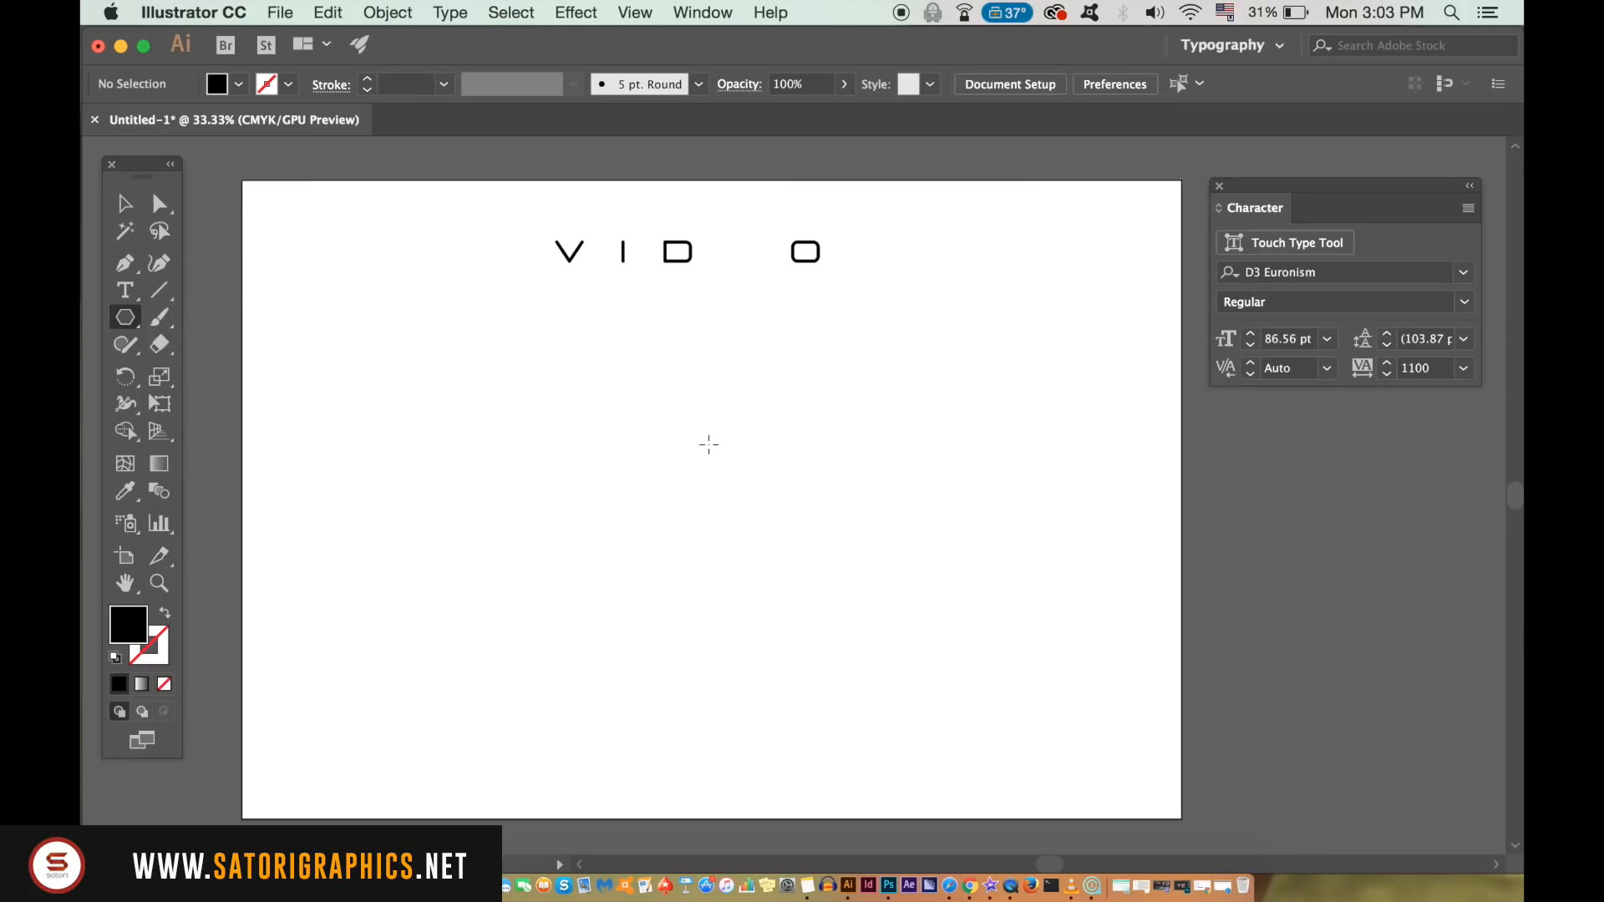
left_click(706, 442)
type("3")
left_click(813, 505)
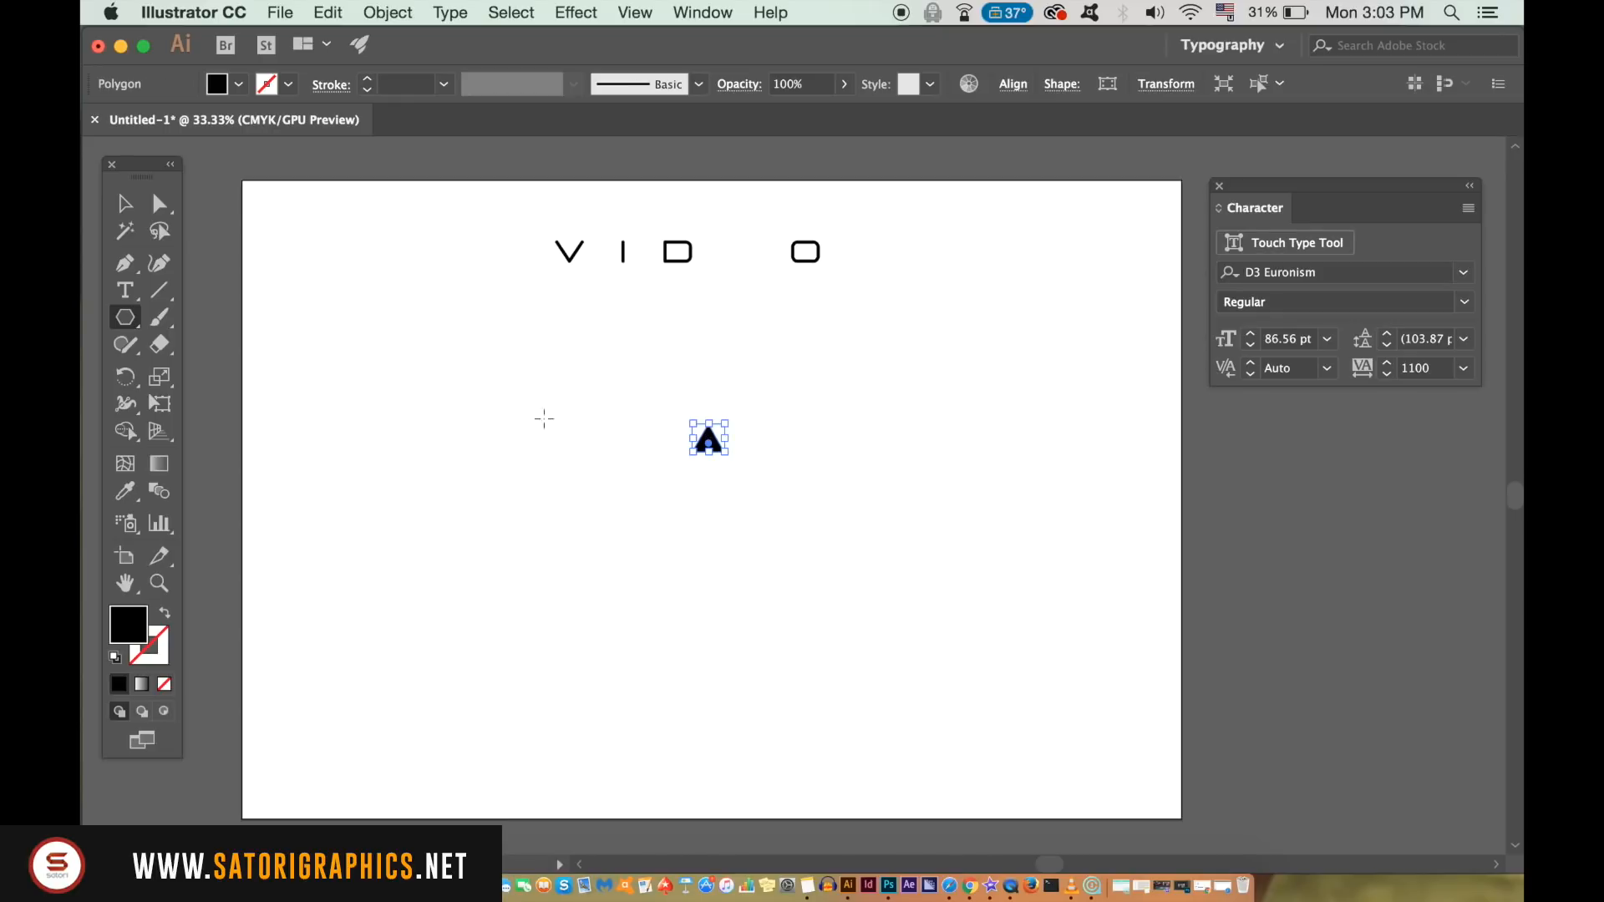
Swap the triangle's fill and stroke so it is a black outline, and rotate it 270°.
left_click(119, 204)
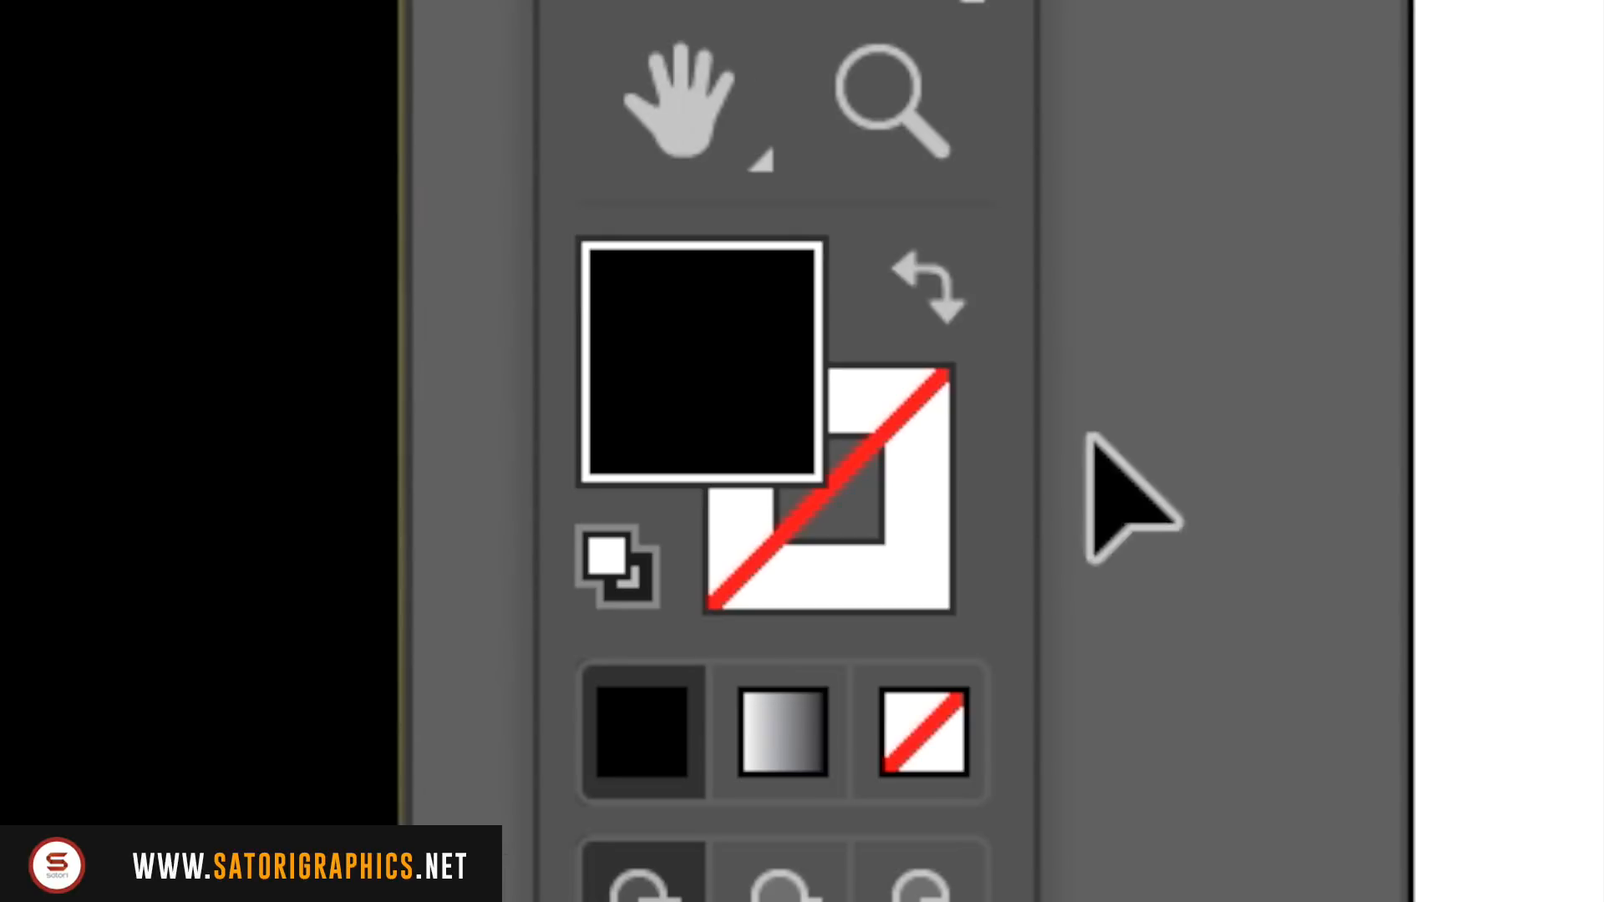
left_click(164, 611)
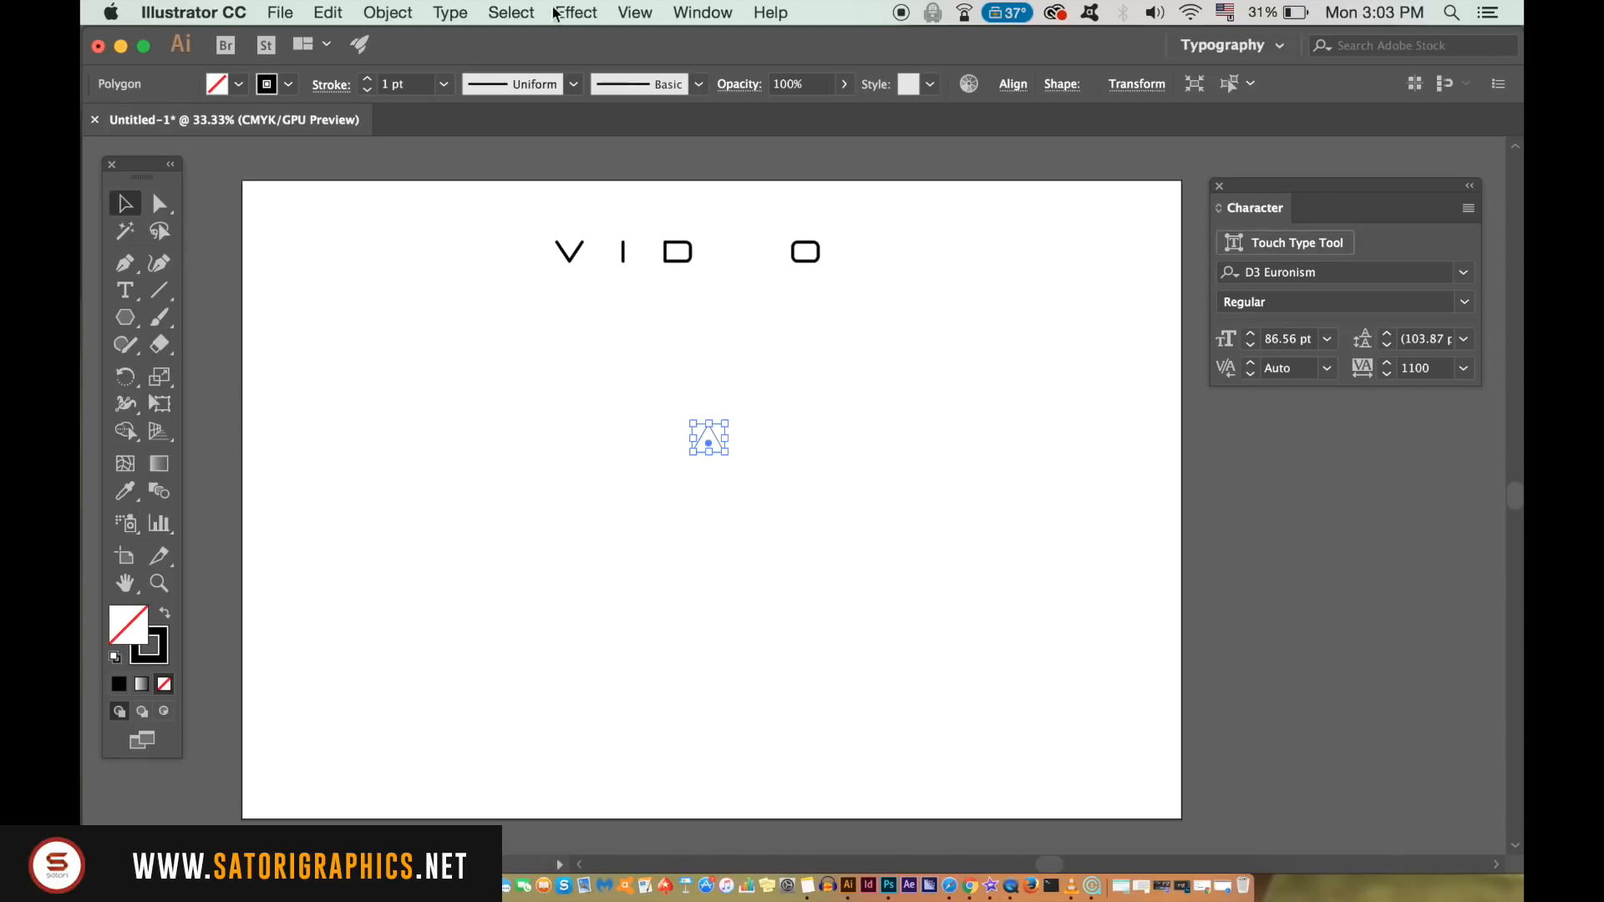
left_click(535, 11)
mouse_move(388, 12)
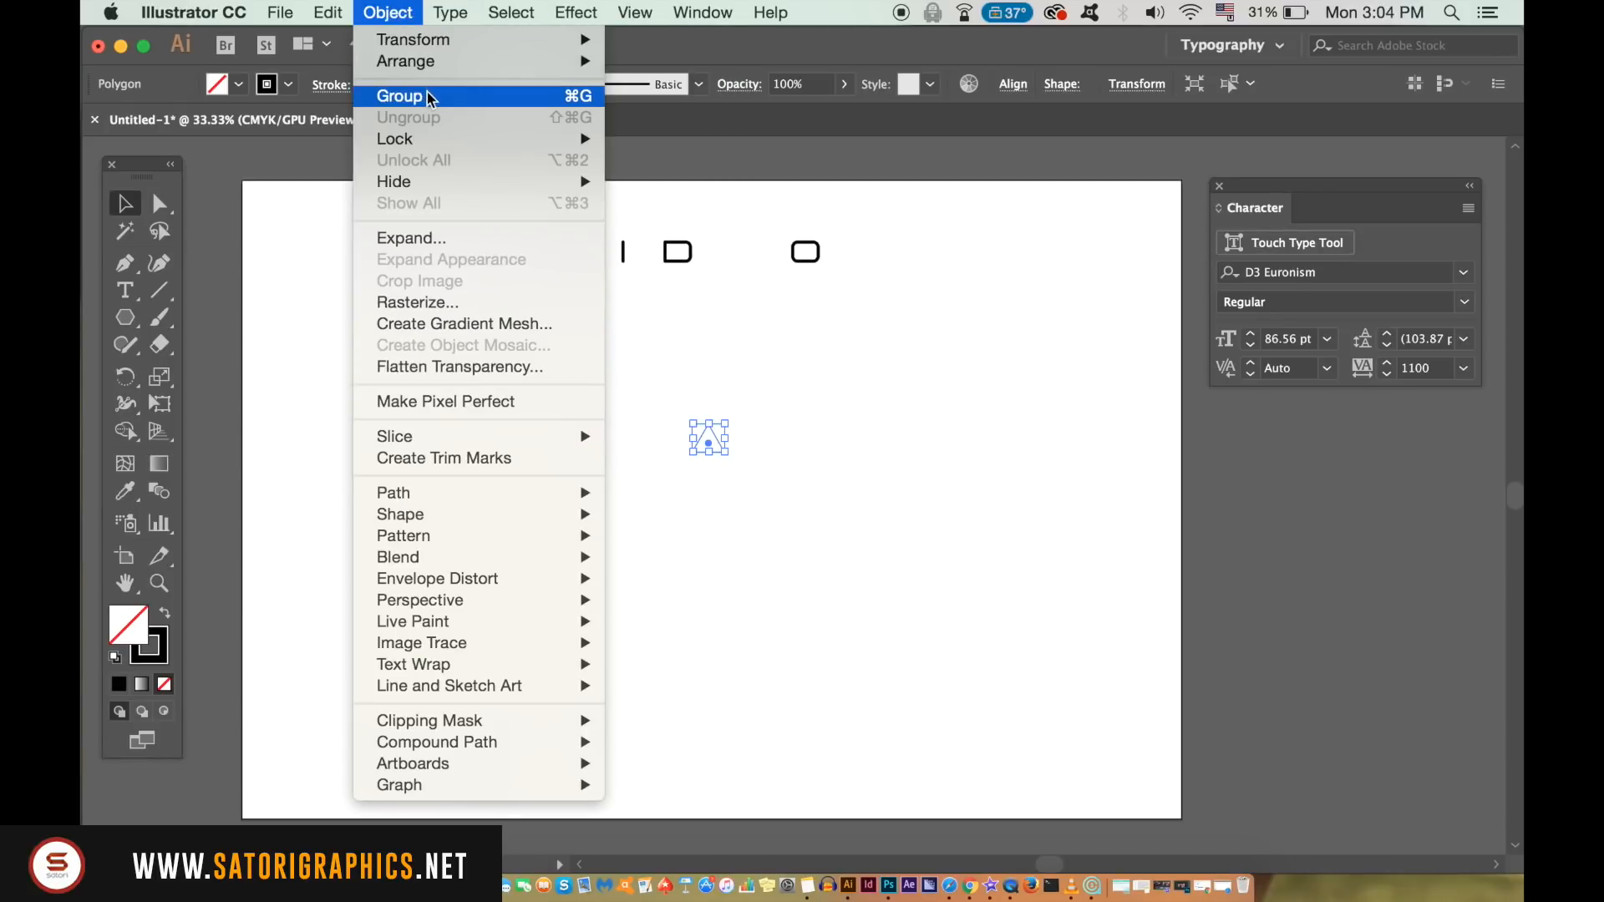
mouse_move(451, 39)
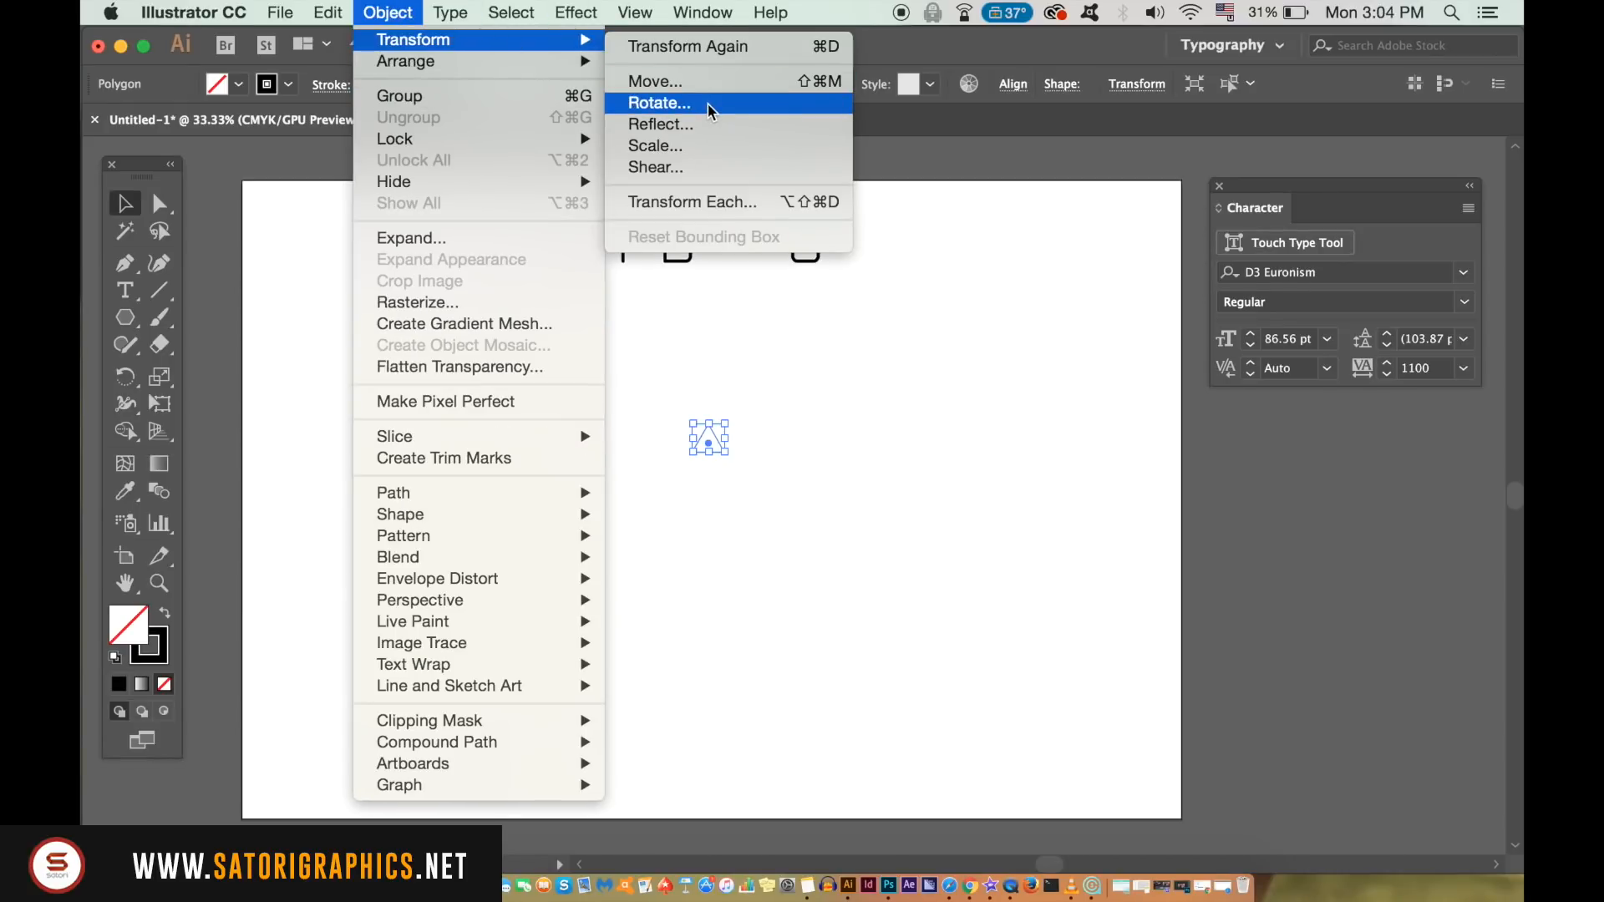
left_click(709, 104)
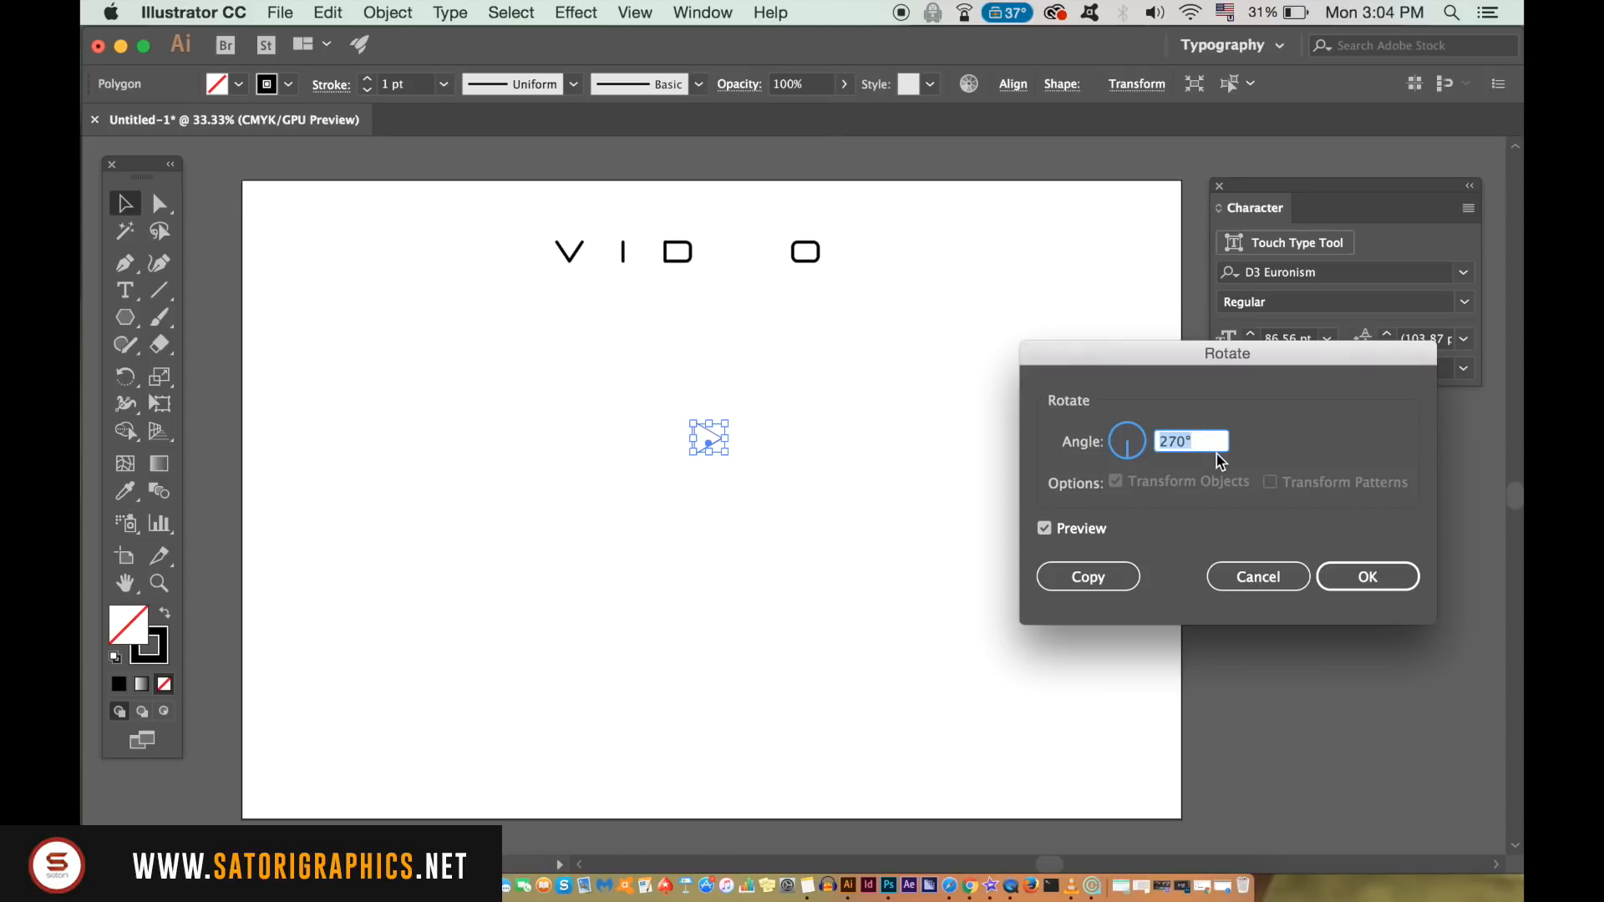
left_click(1346, 577)
left_click(1075, 491)
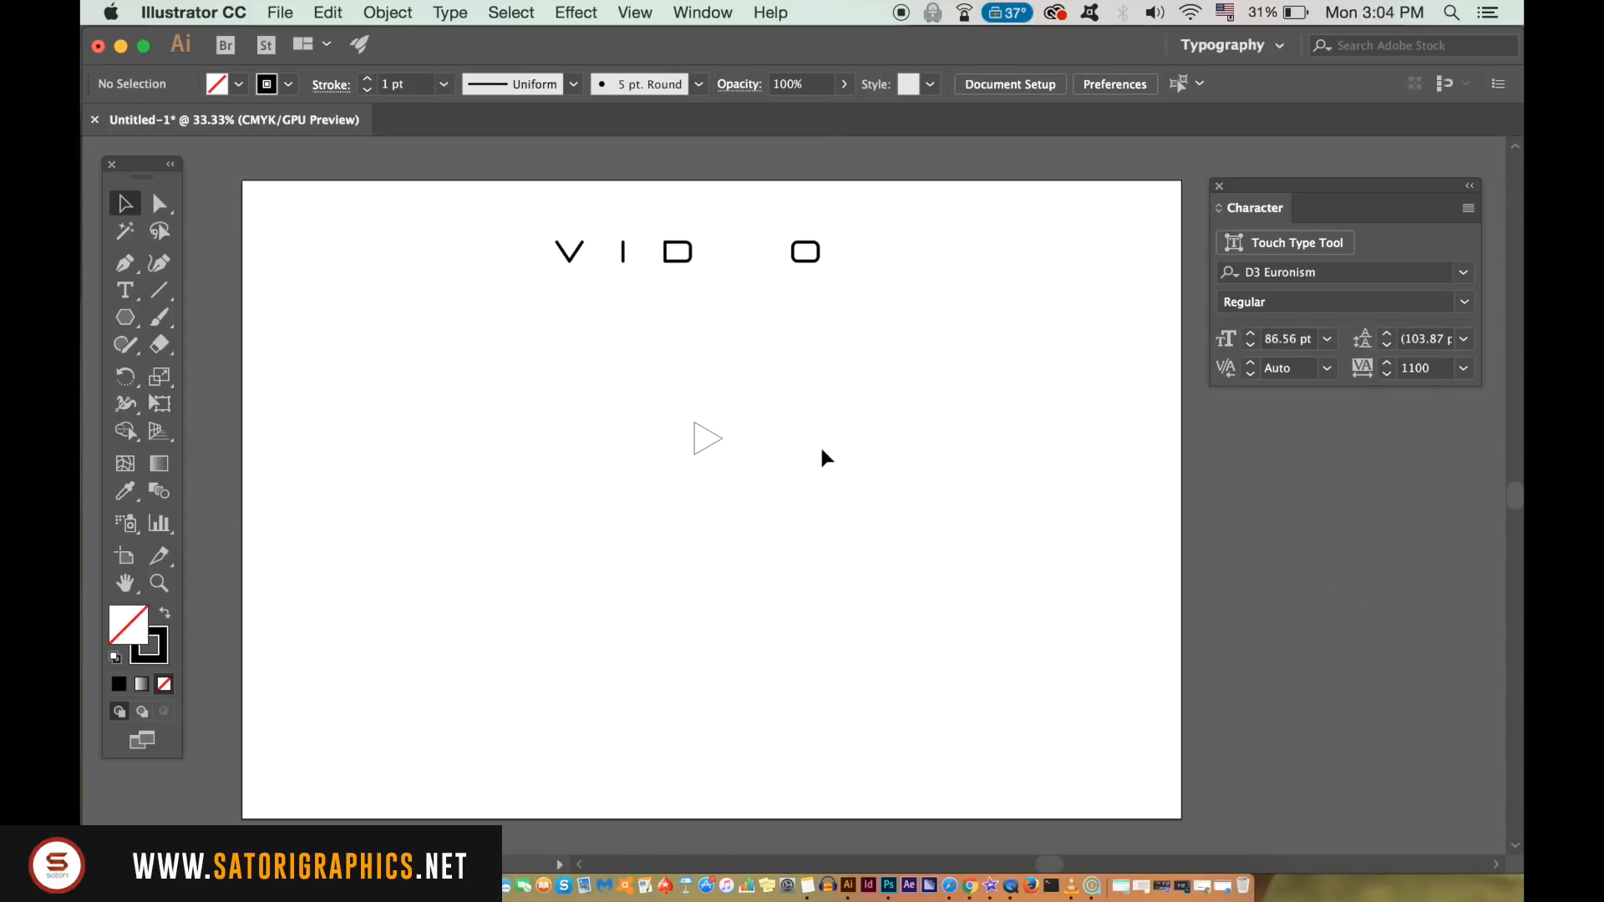
Move the triangle into the gap between D and O and scale it down to about the letters' height.
key("super+equal")
left_click_drag(781, 441, 765, 618)
left_click_drag(673, 574, 684, 292)
key("super+equal")
key("super+equal")
key("super+equal")
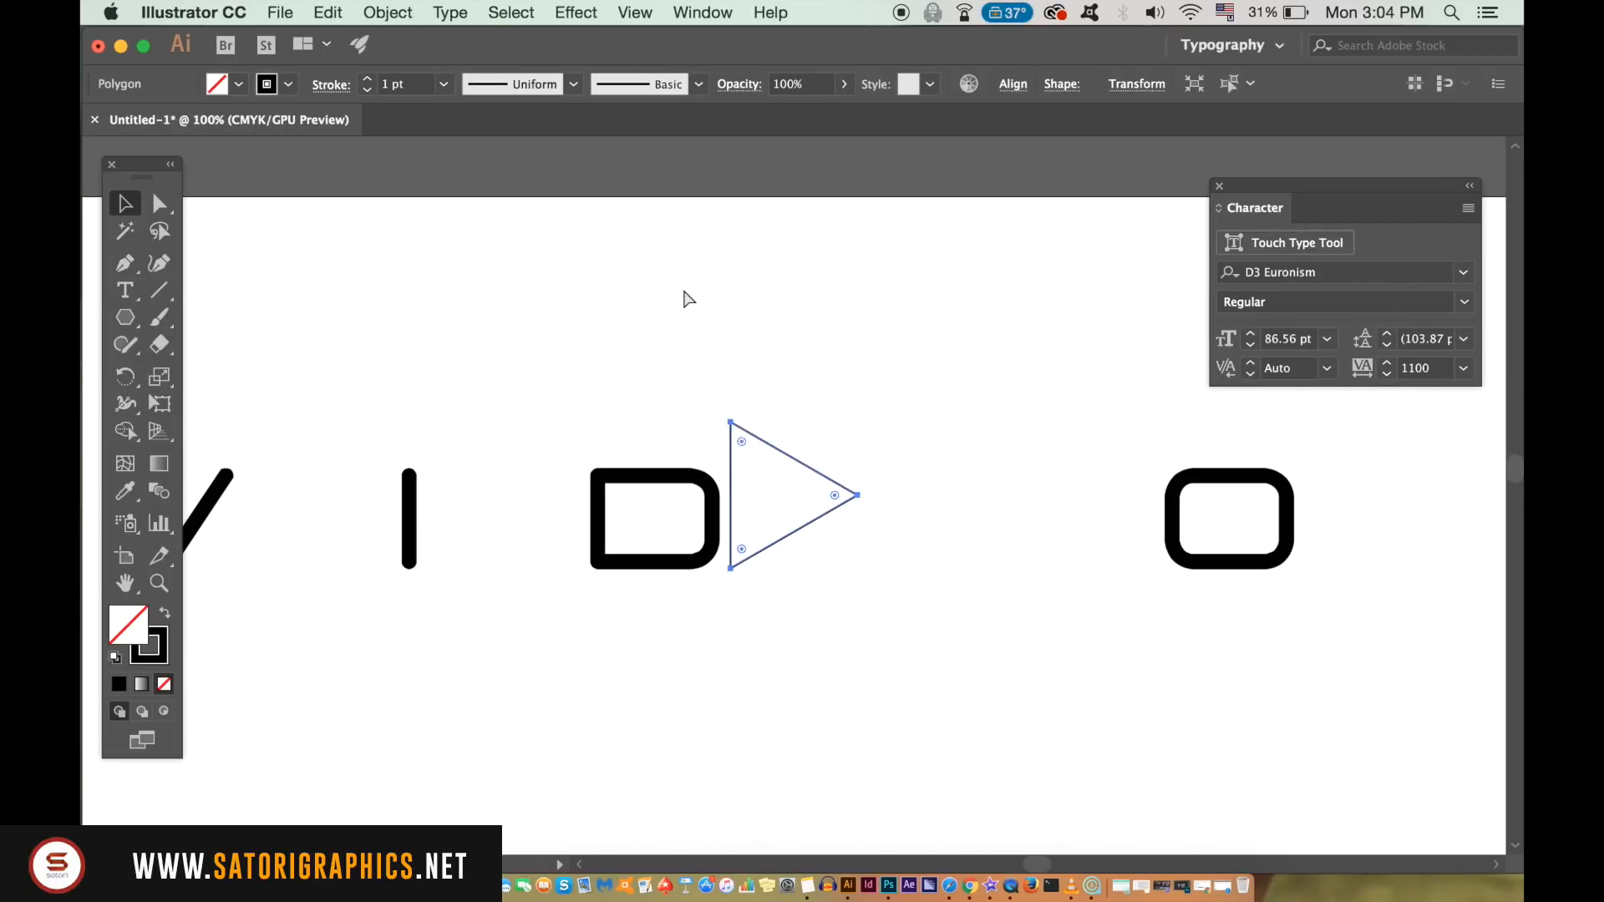
left_click_drag(732, 422, 777, 475)
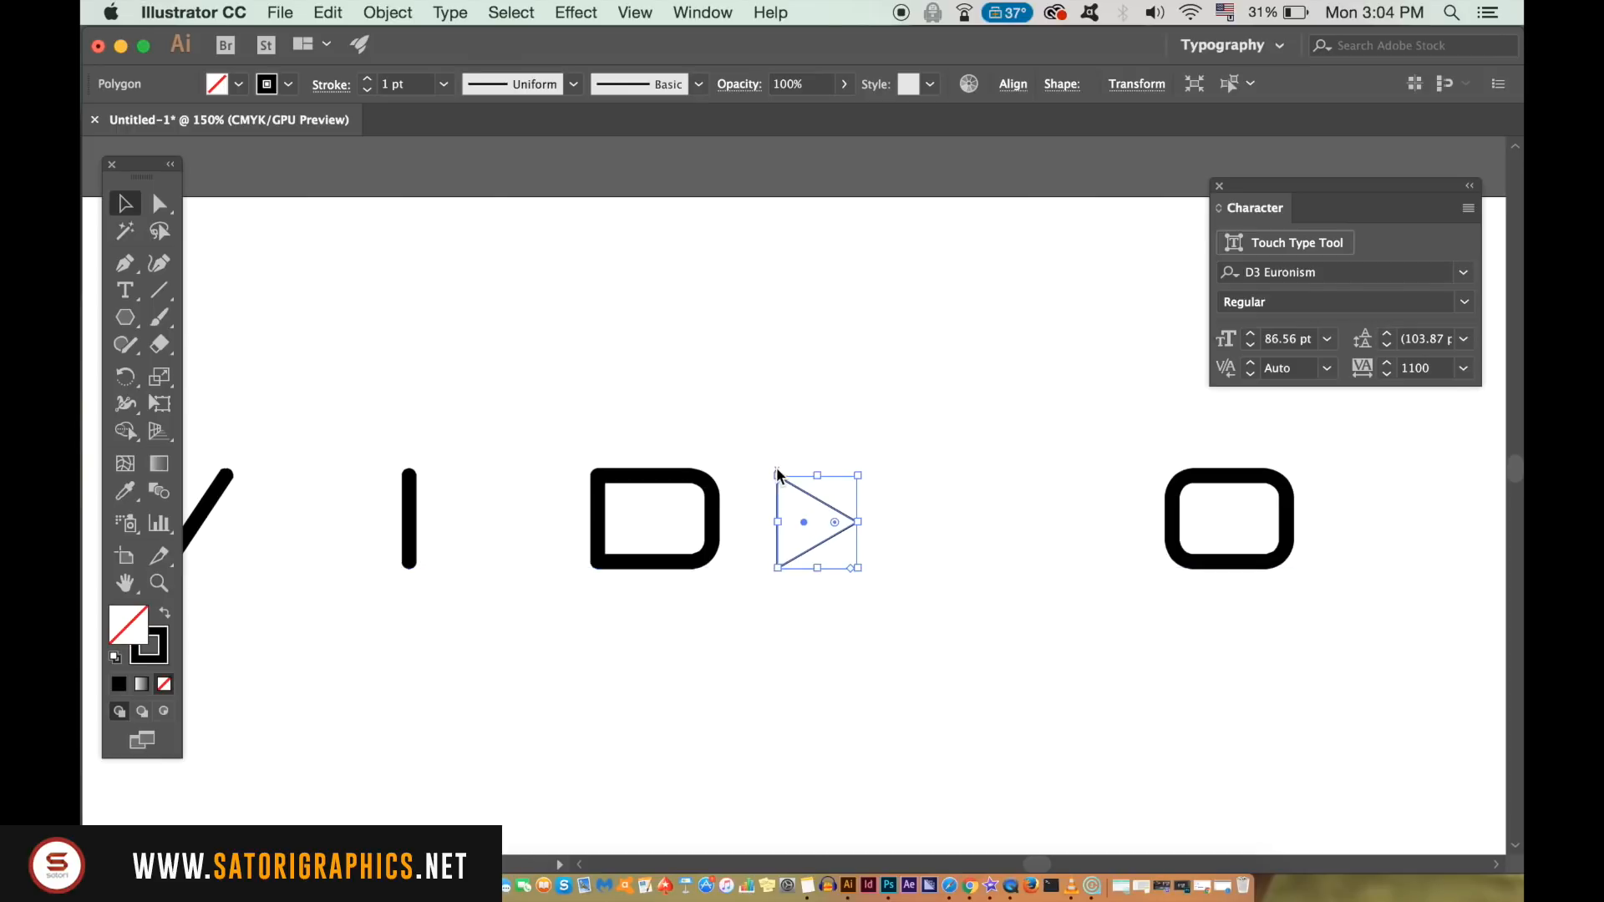
Thicken the triangle's stroke to 11 pt and round its corners to 3.4 pt.
left_click(368, 78)
left_click(369, 92)
left_click(369, 92)
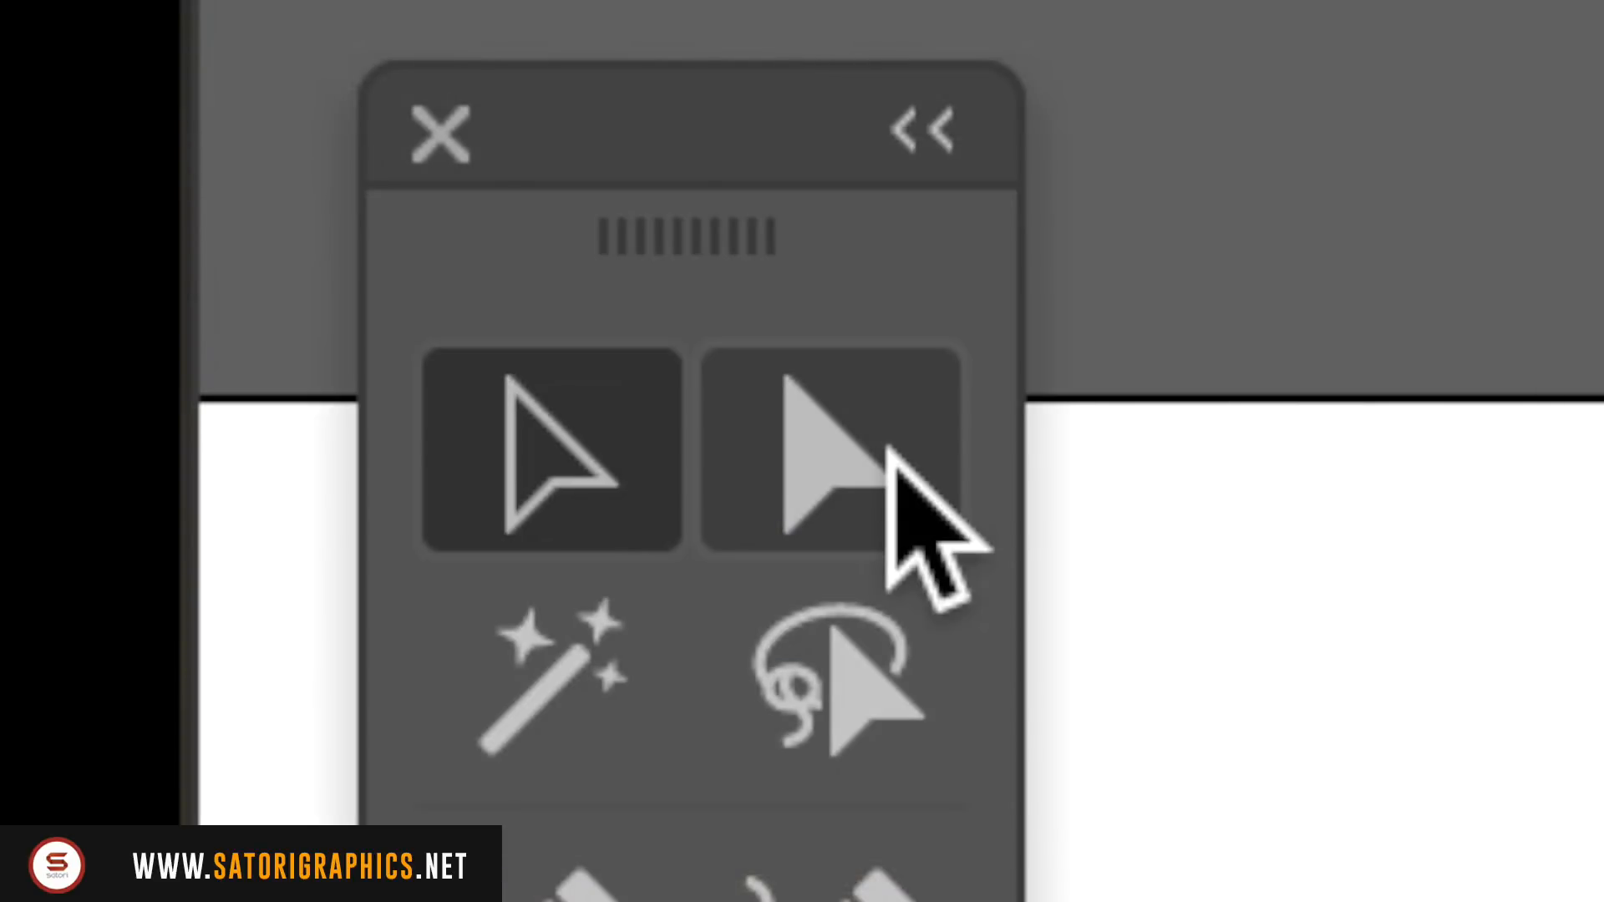
left_click(888, 452)
left_click_drag(798, 484, 765, 478)
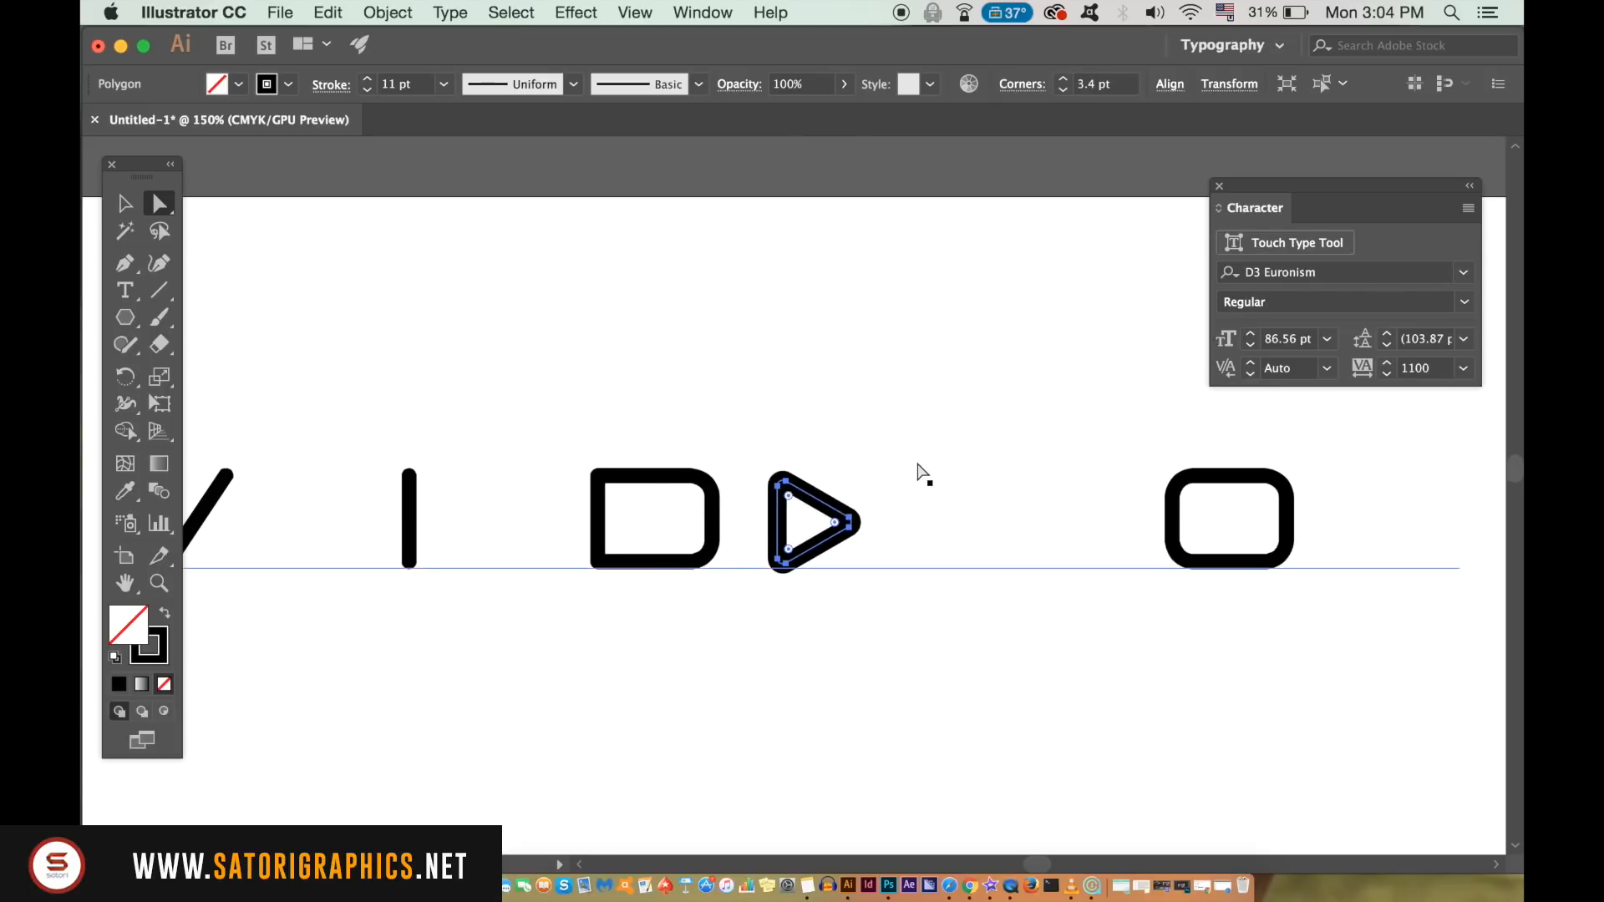
Place the triangle directly beside the D for comparison and set its stroke weight to 9 pt to match the lettering.
key("v")
mouse_move(840, 520)
left_mouse_down()
mouse_move(764, 514)
mouse_move(799, 468)
left_mouse_up()
left_click(367, 90)
key("Up")
key("Right")
key("Right")
key("Right")
key("Right")
key("Right")
left_click(775, 428)
left_click(779, 499)
key("Right")
key("Right")
key("Right")
key("Right")
key("Right")
key("Right")
key("Right")
key("Right")
left_click(366, 90)
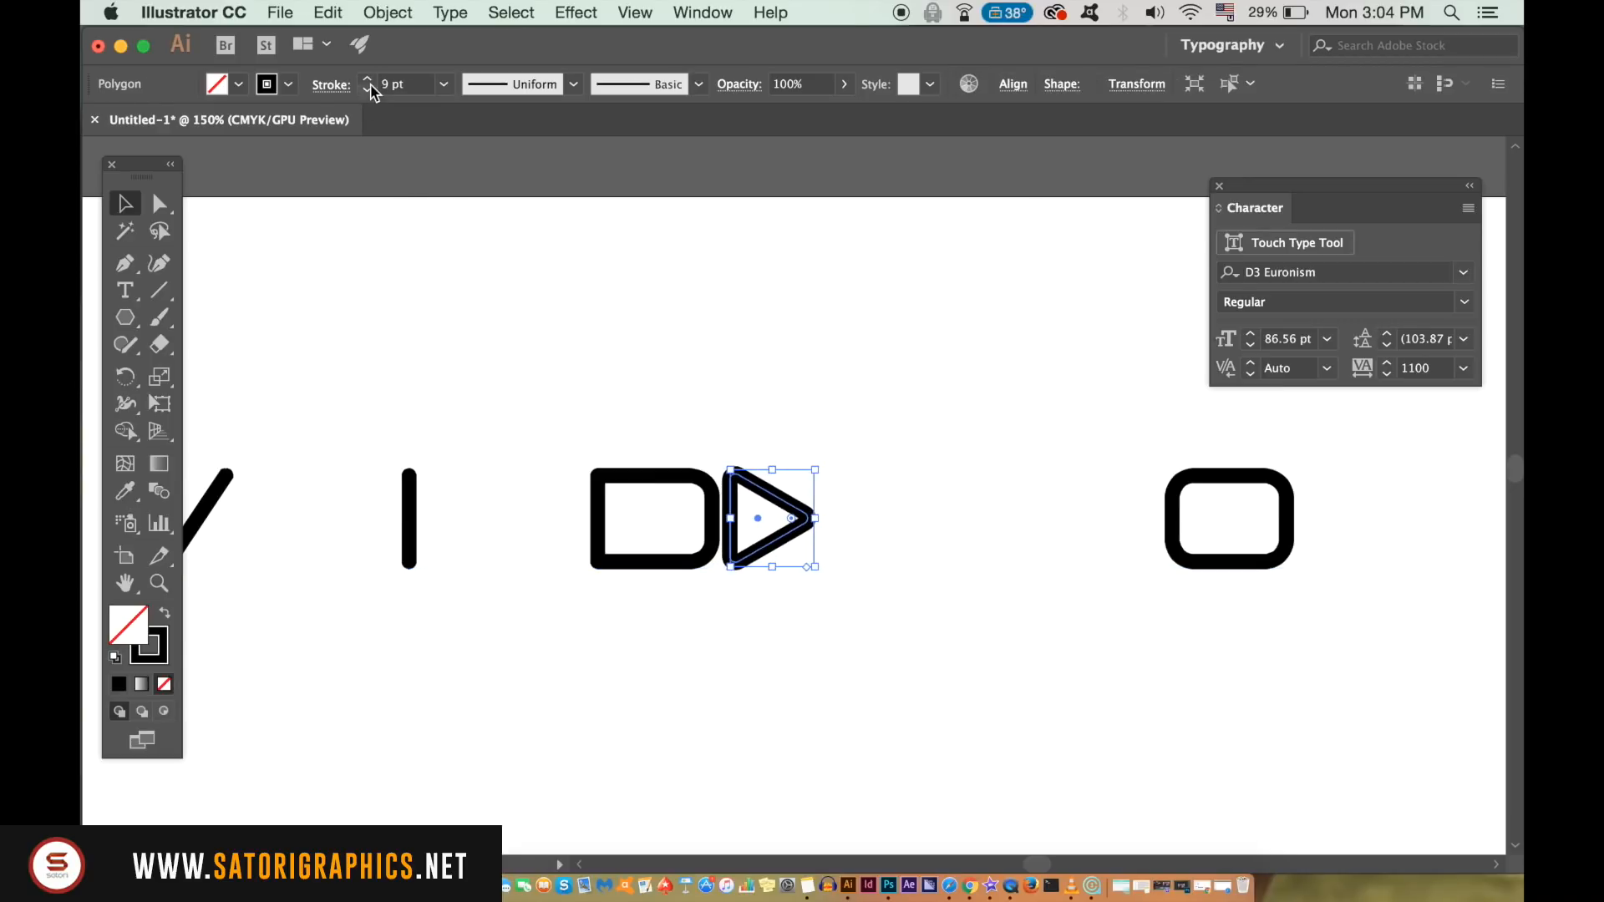
Move the triangle back into the gap and position it midway between the D and the O.
left_click(449, 206)
left_click_drag(774, 505, 932, 499)
left_click(1003, 368)
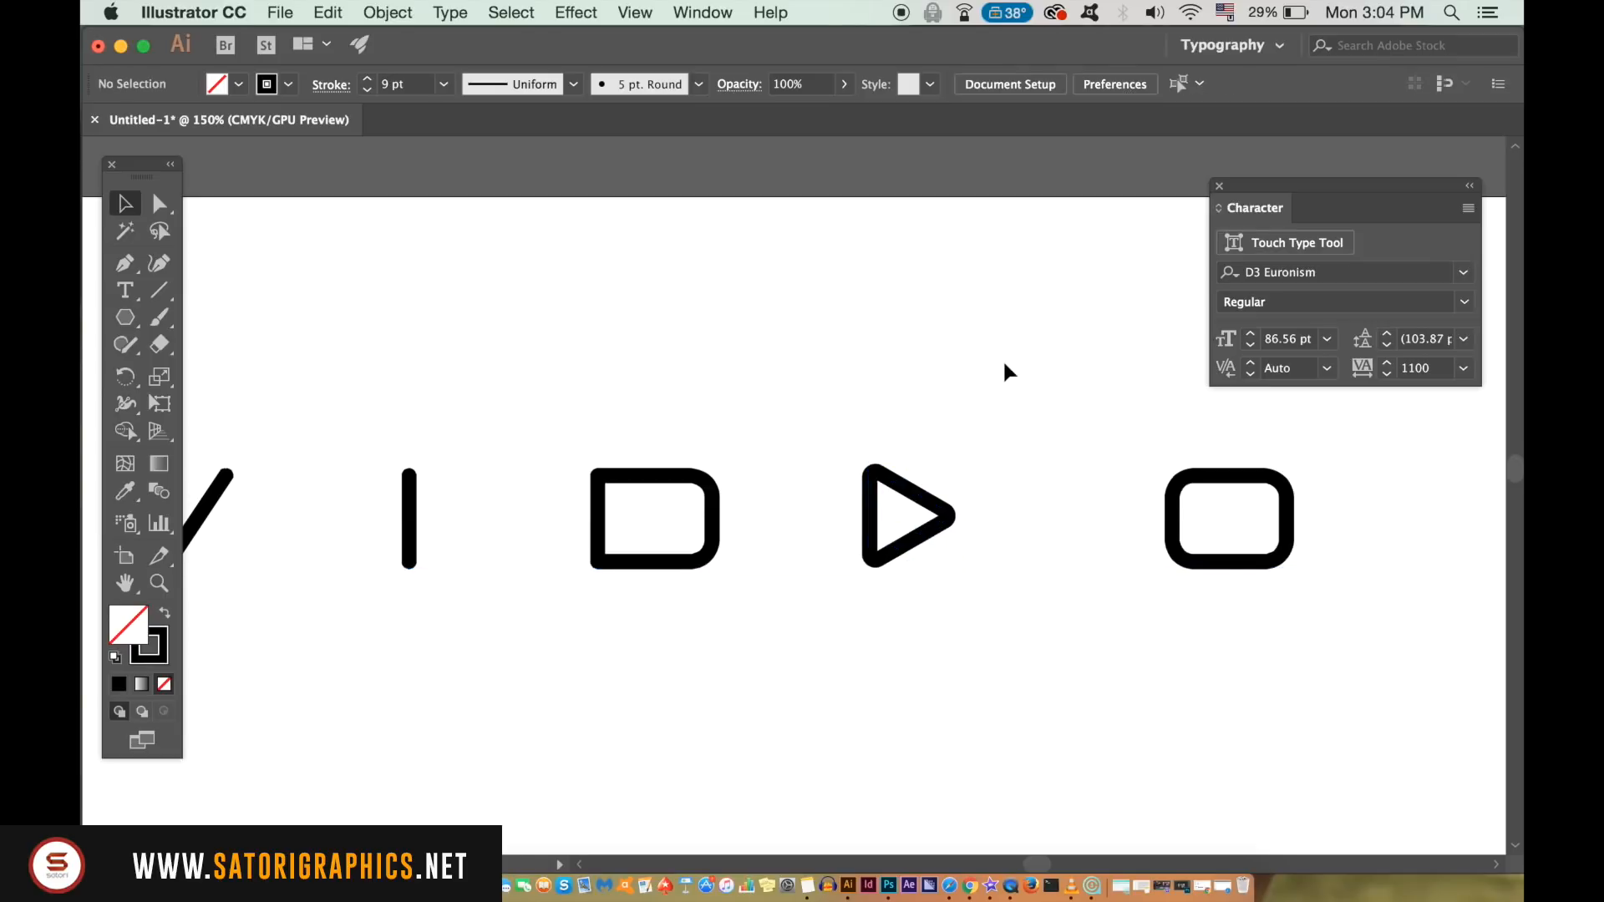
key("super+minus")
key("super+minus")
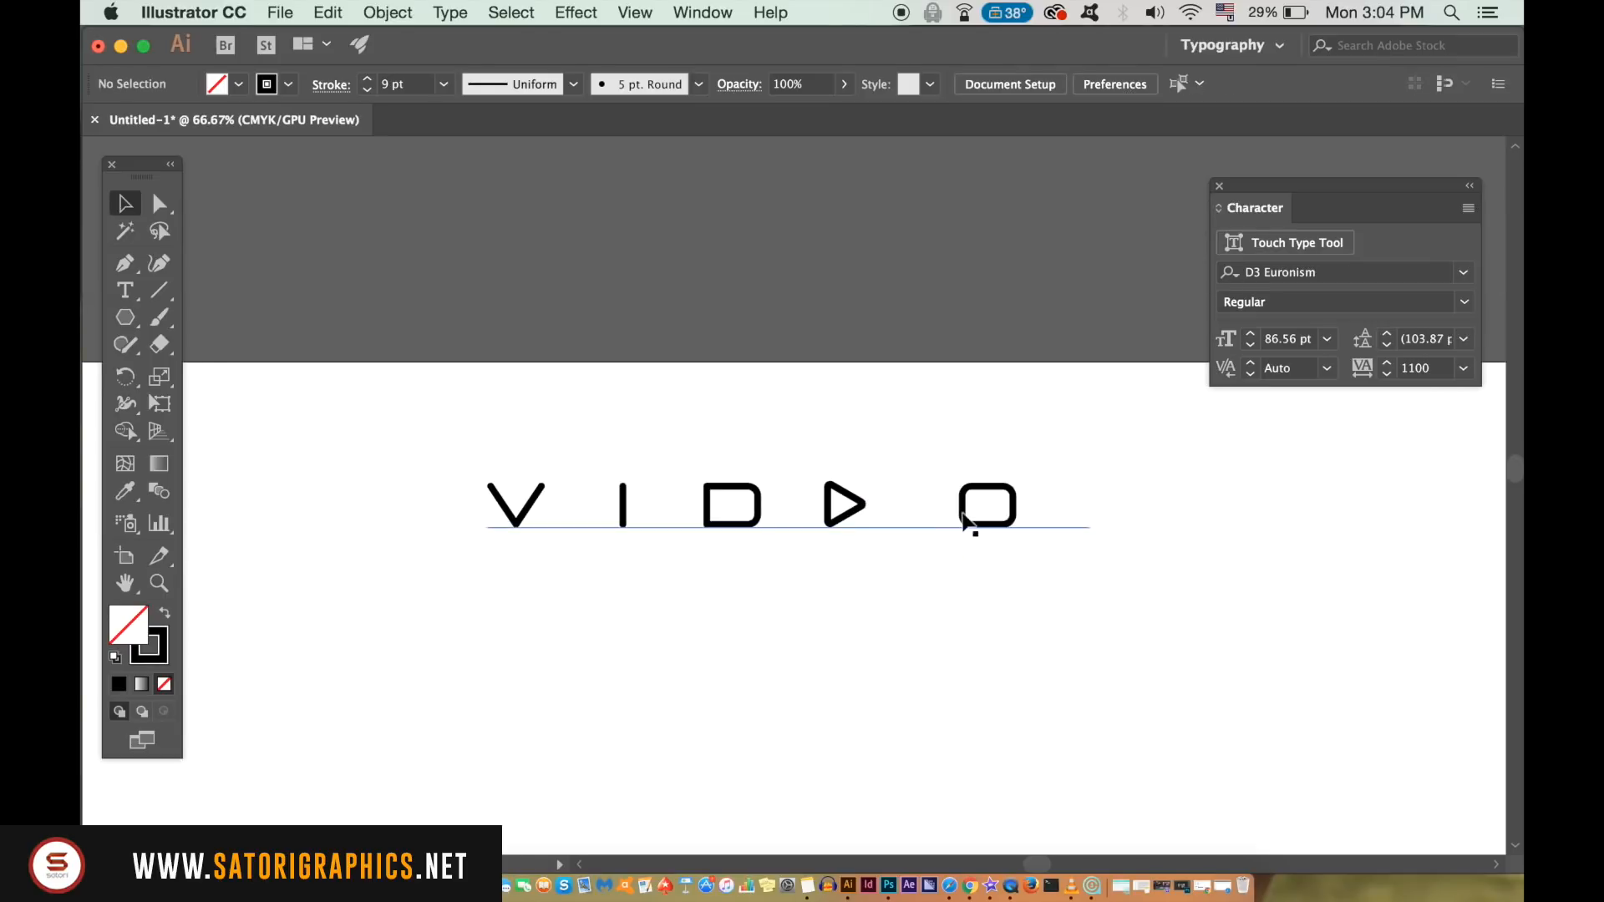
left_click(842, 510)
Set the tracking of the VIDEO lettering to 25.
left_click(734, 549)
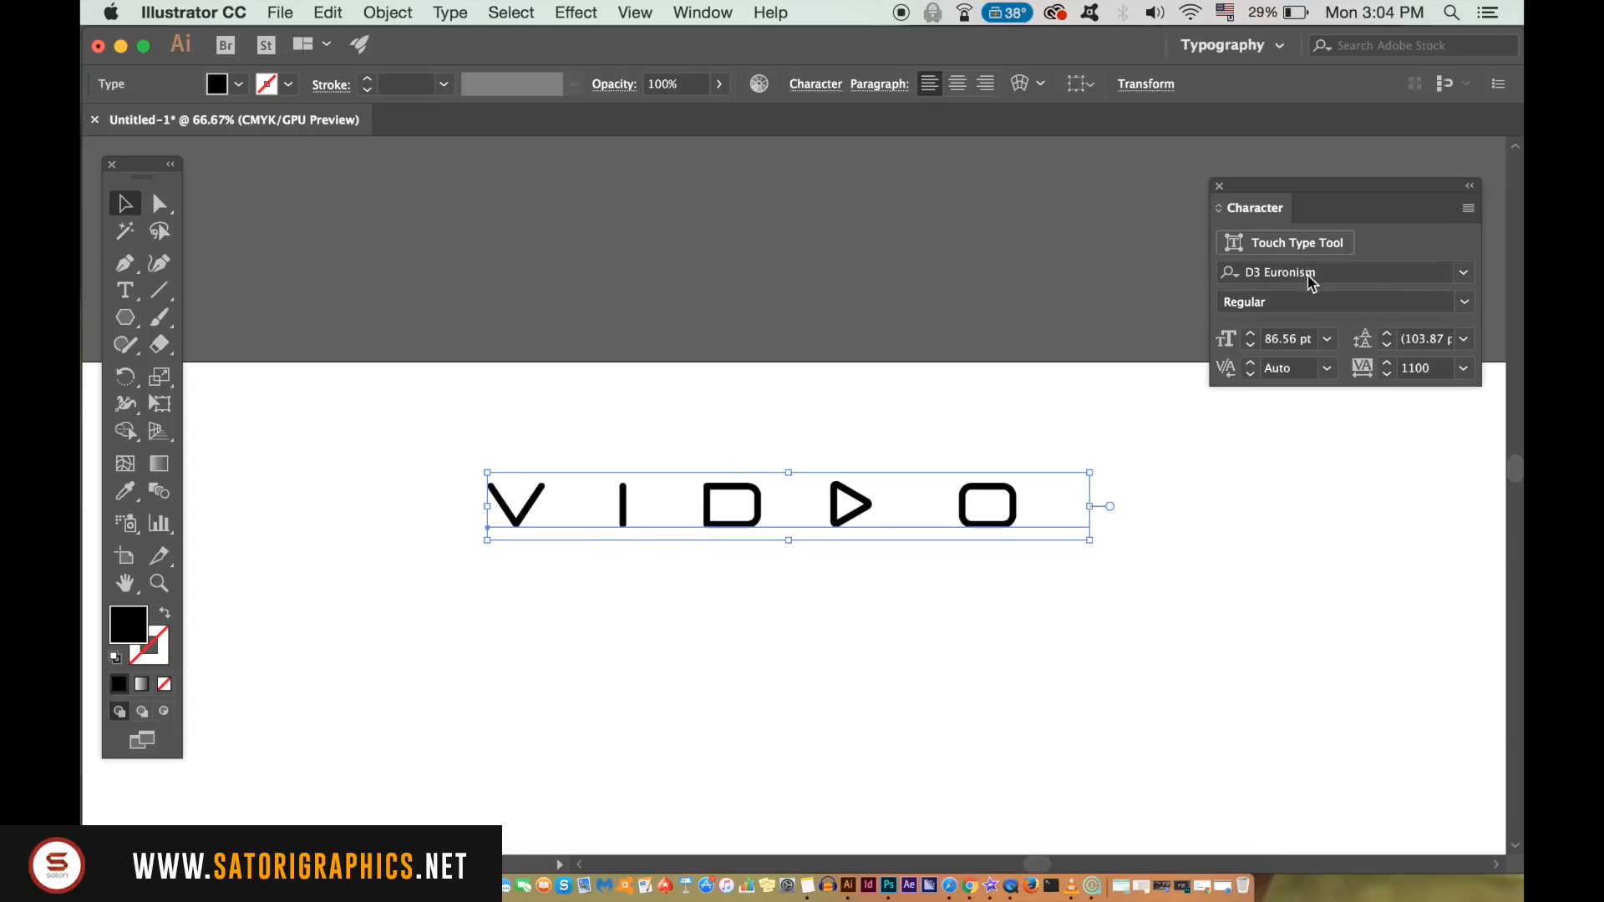
left_click(717, 12)
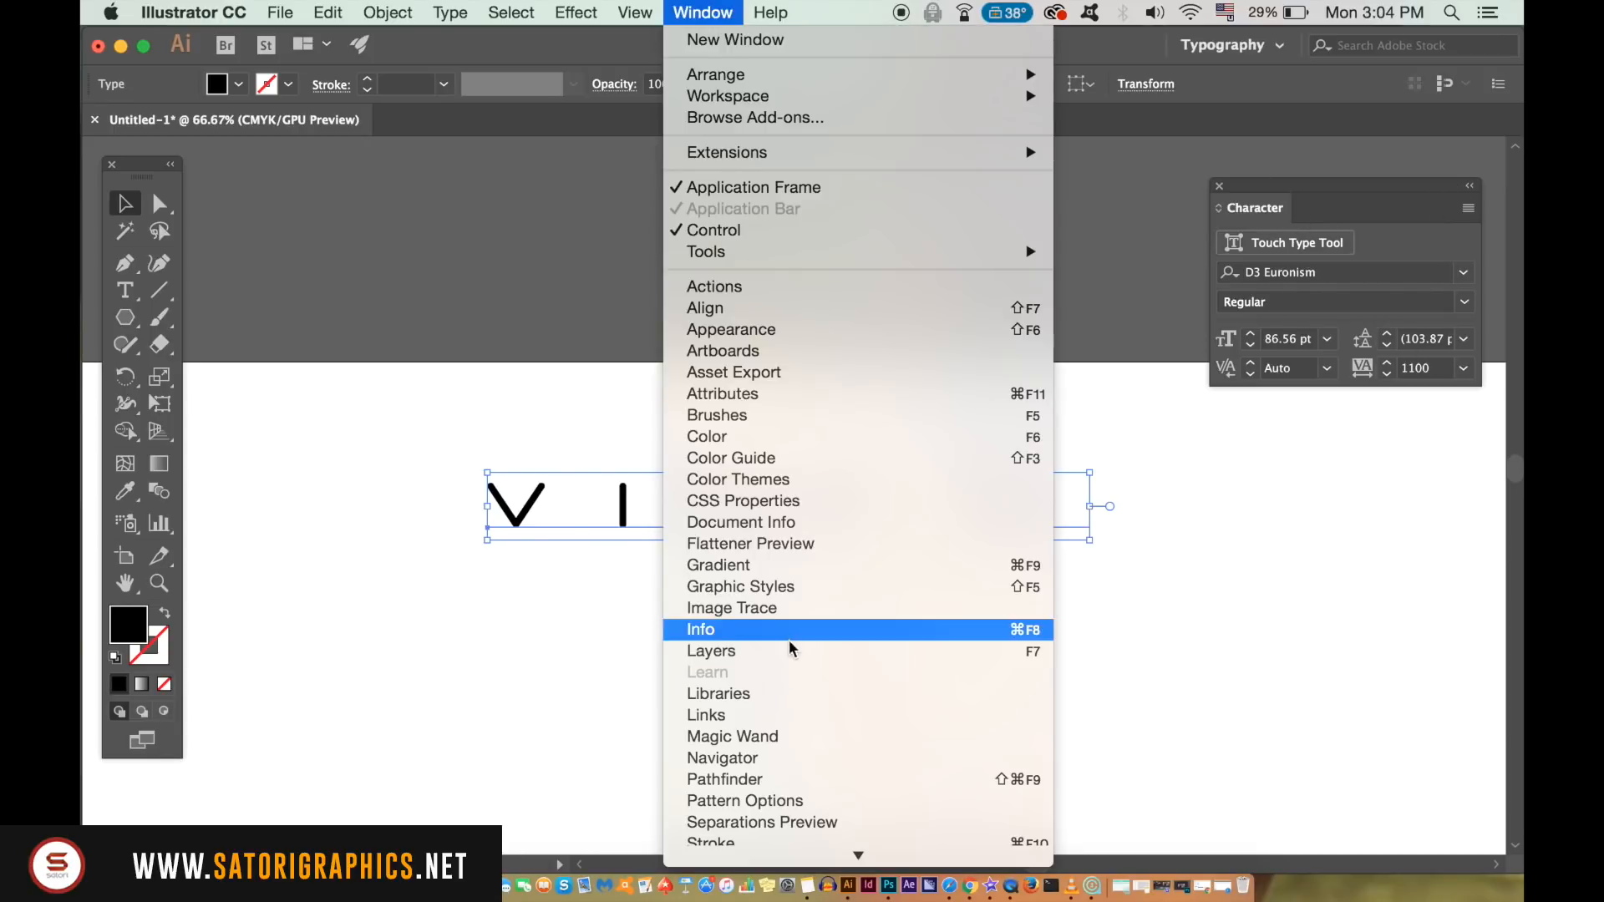
mouse_move(844, 696)
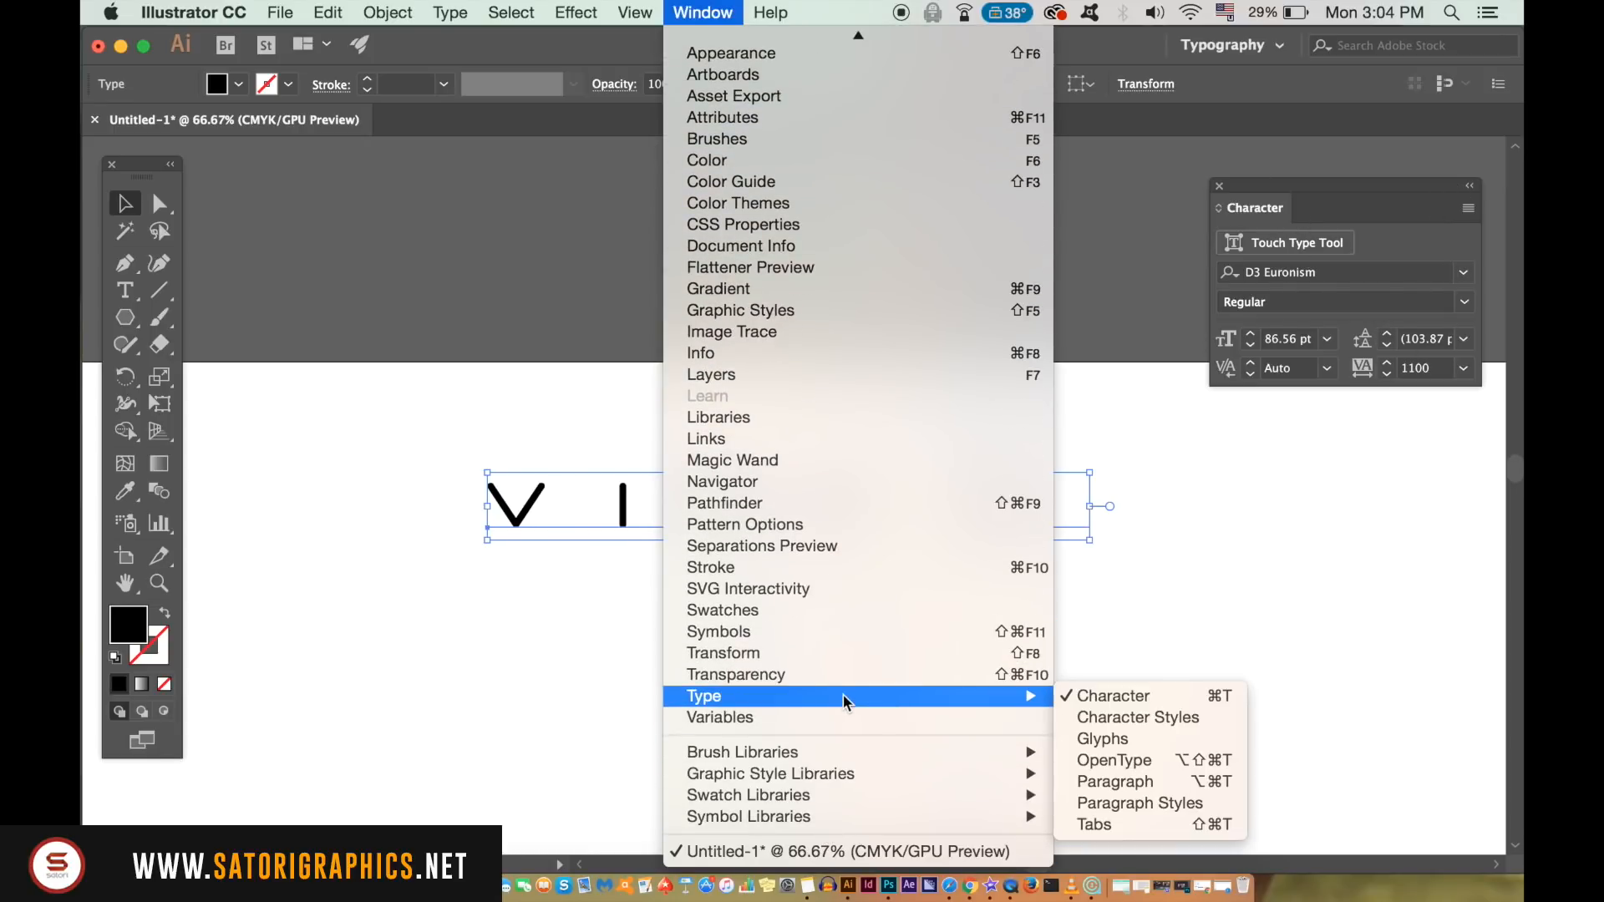
left_click(1286, 544)
left_click(1463, 369)
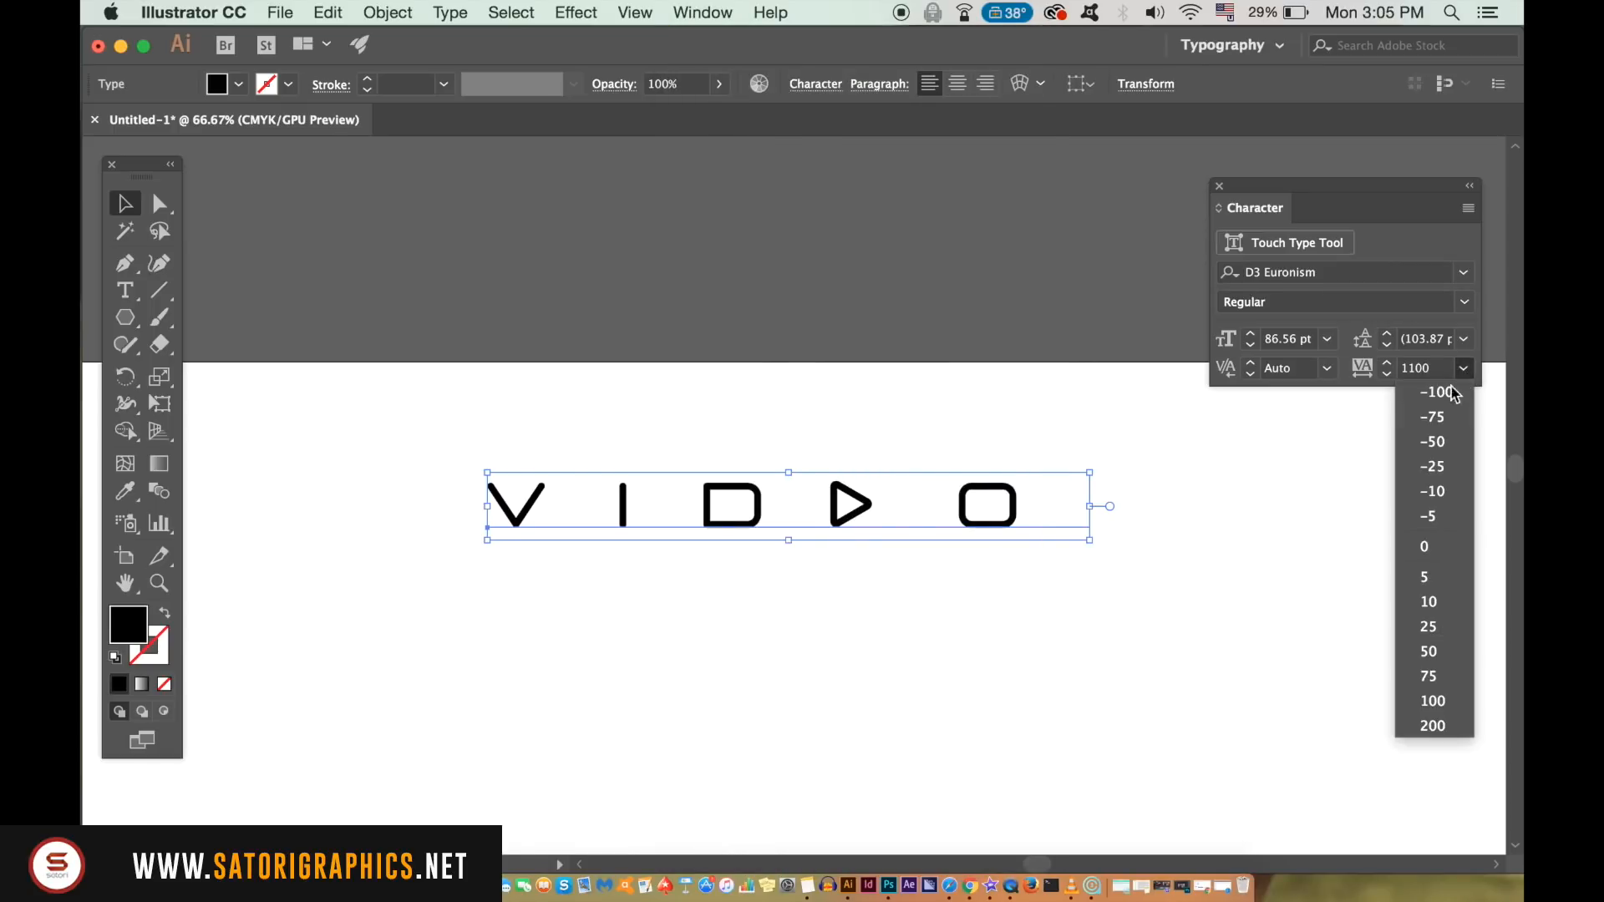
left_click(1431, 625)
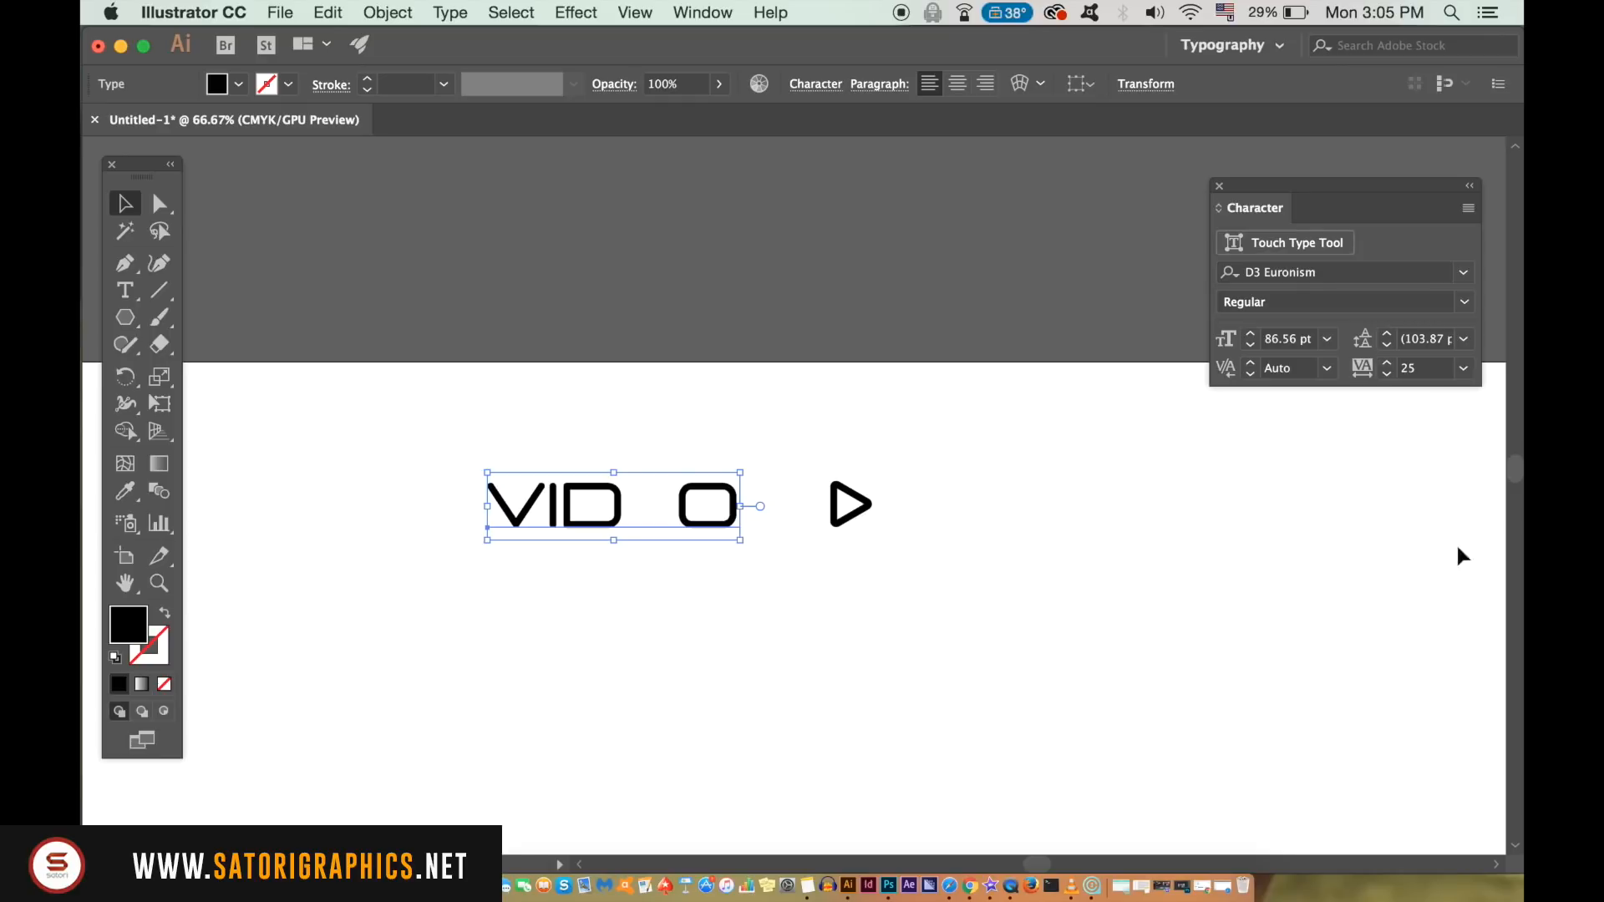
left_click(1050, 556)
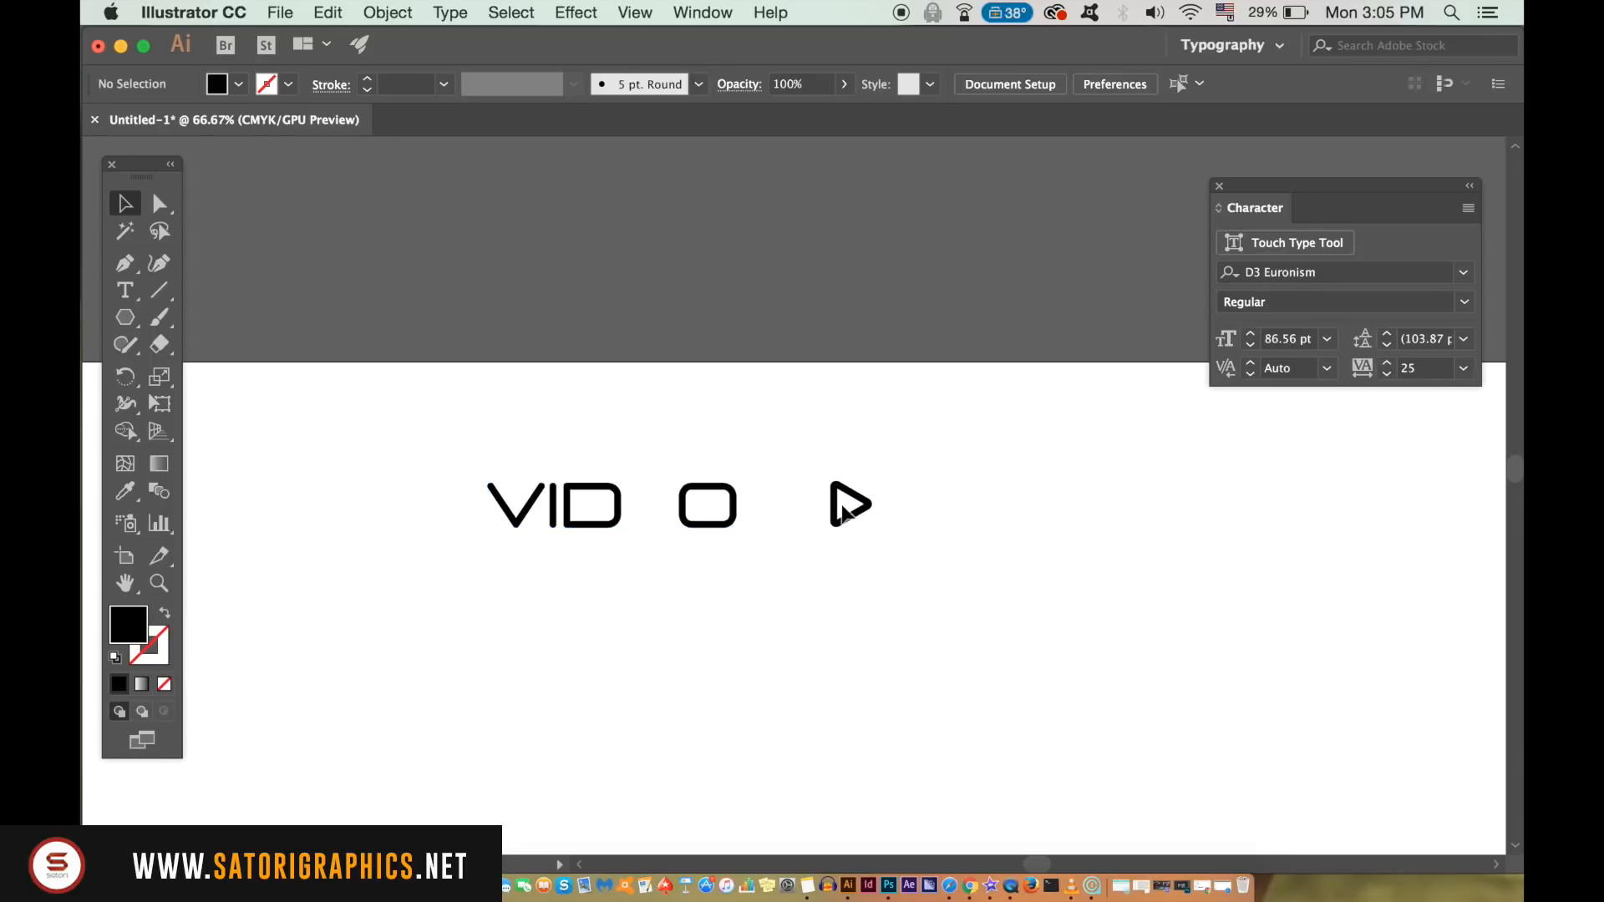
Fit the triangle into the narrowed gap between D and O with even spacing on both sides.
left_click_drag(849, 504, 649, 514)
left_click(740, 639)
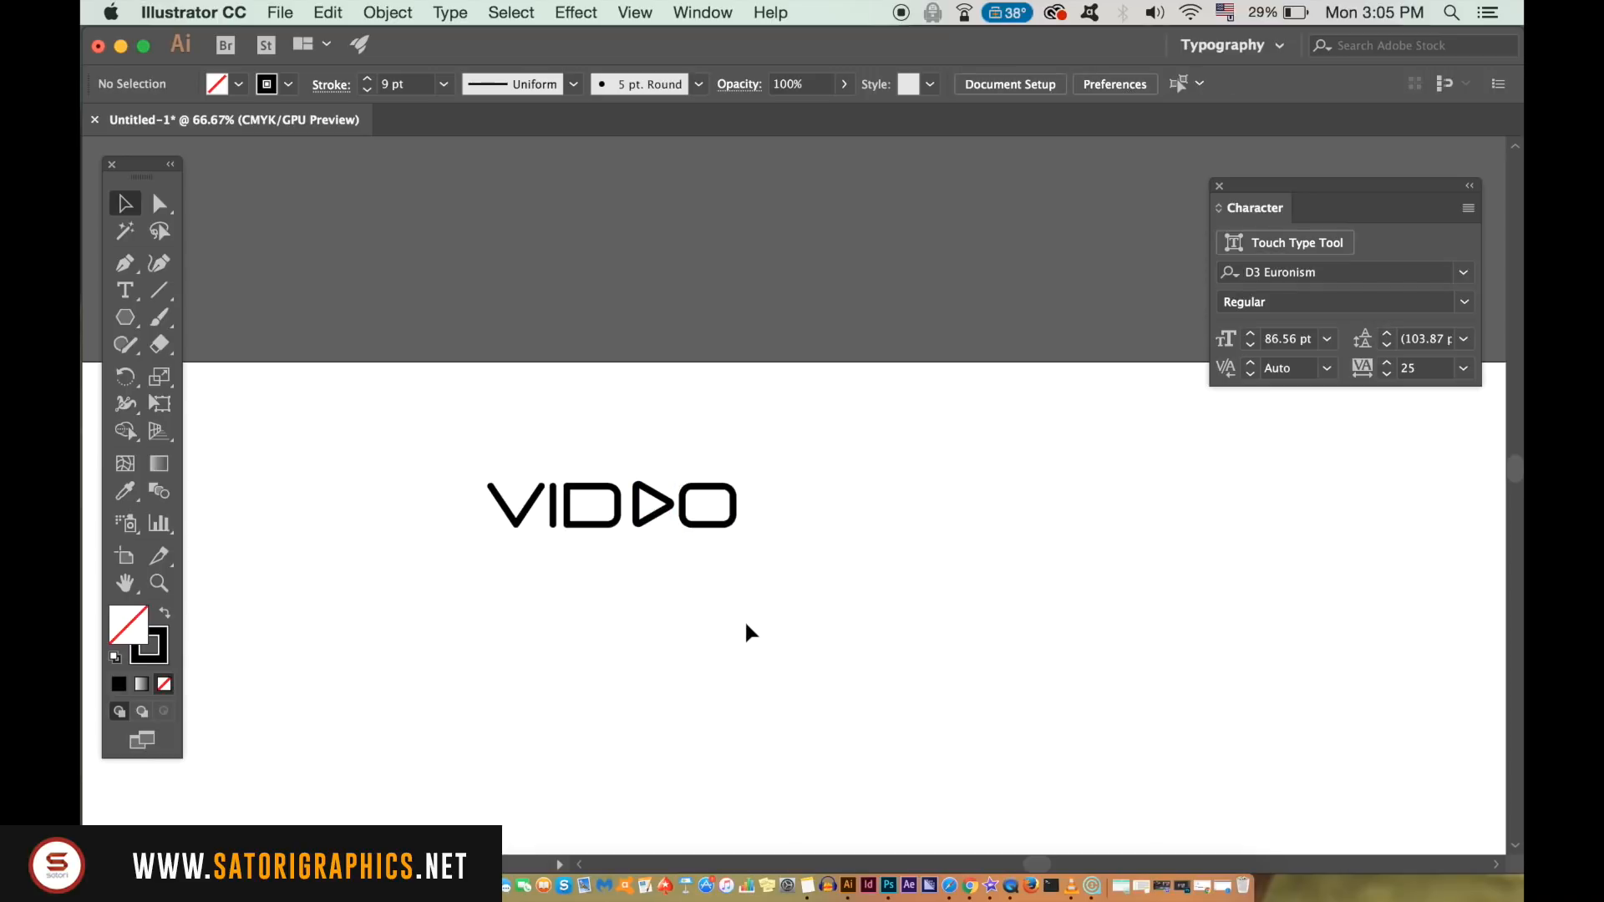
left_click(657, 523)
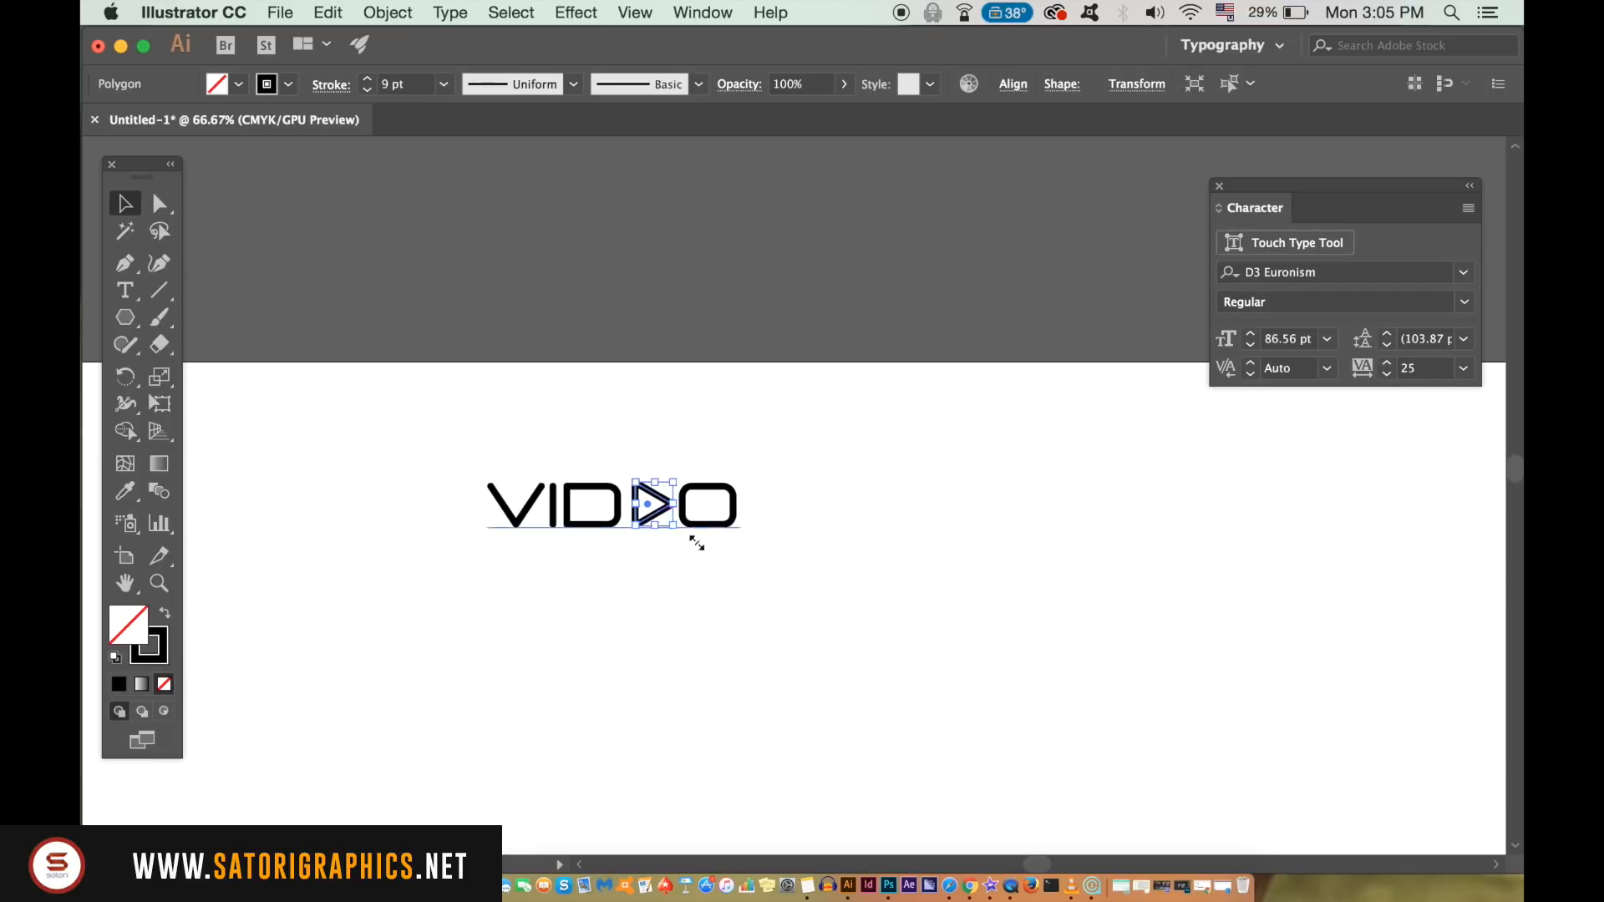
left_click(713, 605)
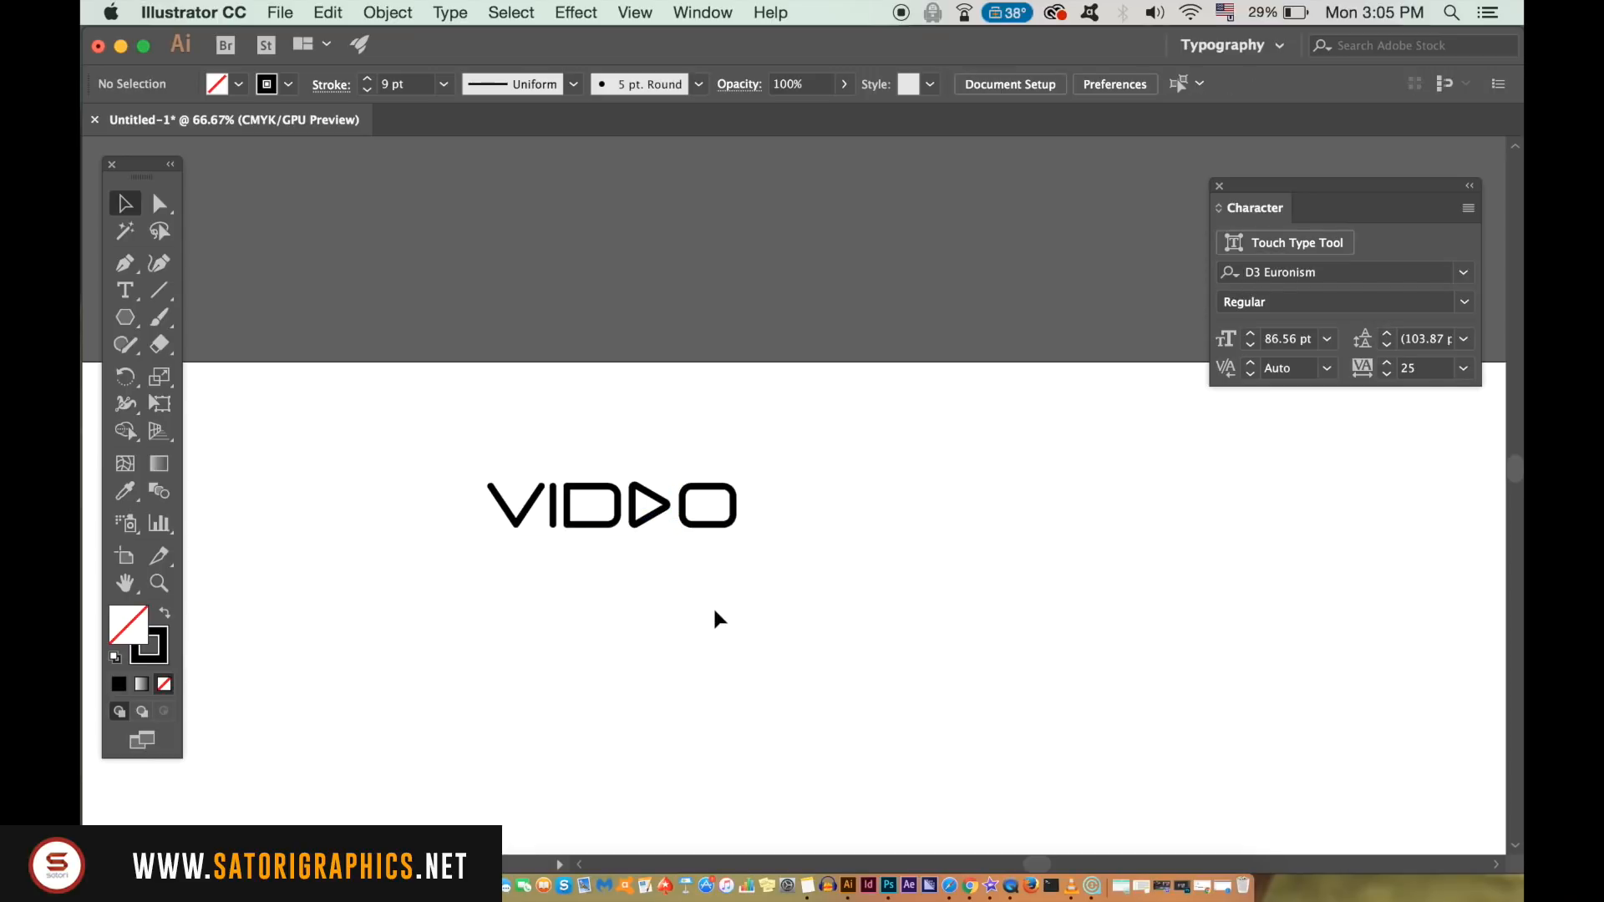
Set the kerning of the VIDEO lettering to Optical.
left_click(732, 524)
left_click(1327, 368)
left_click(1354, 417)
left_click(1023, 563)
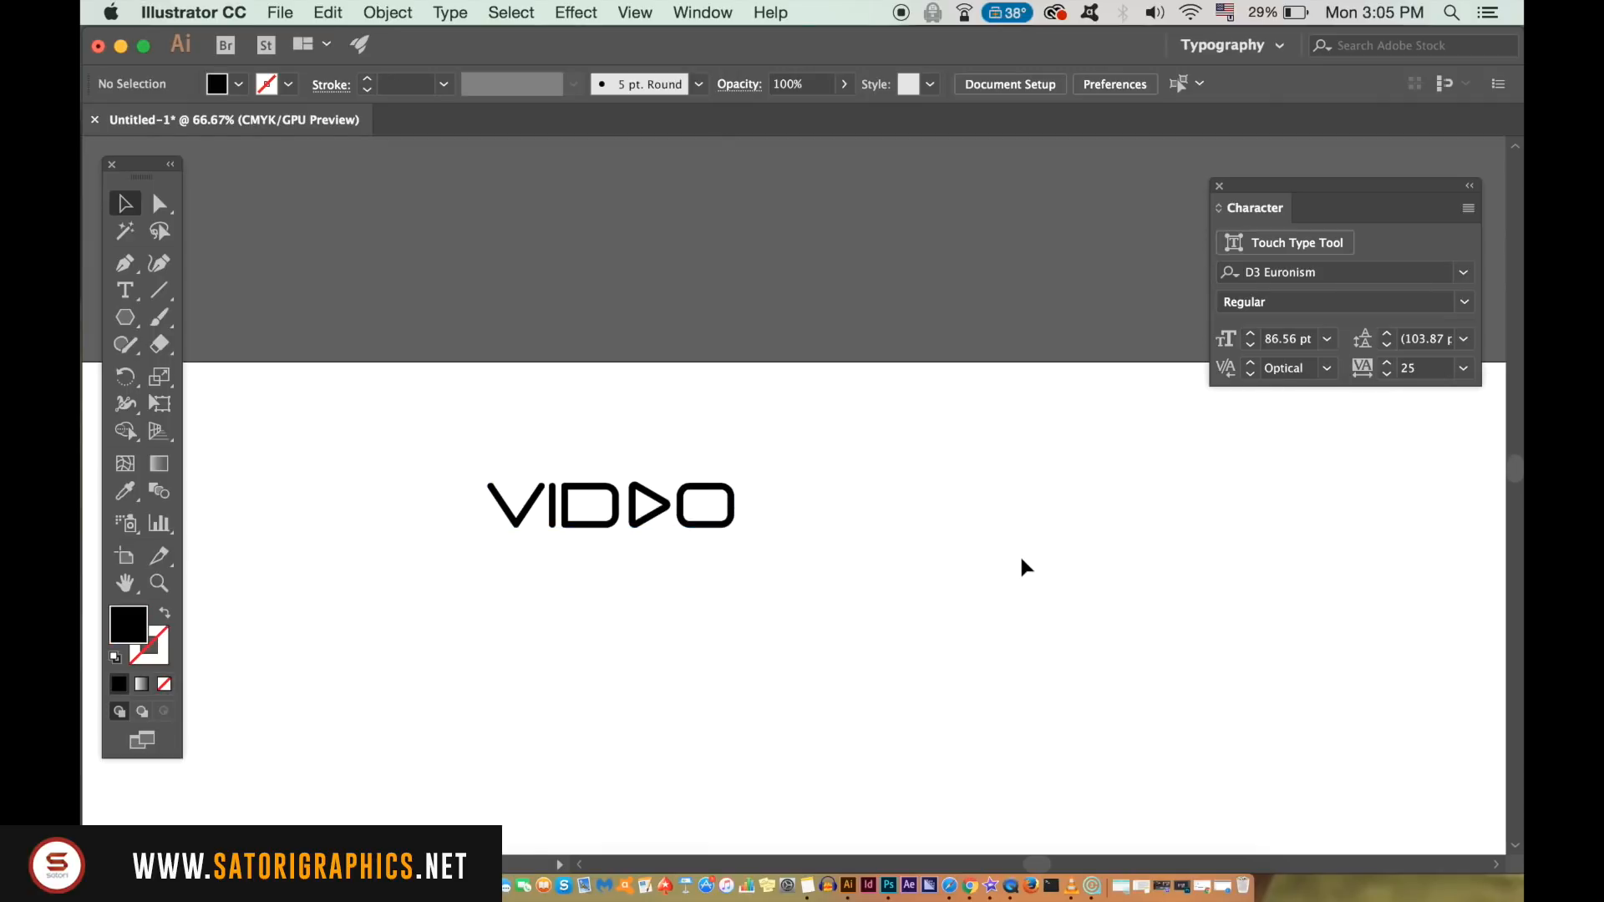
Set the tracking of the VIDEO lettering to 1000 and move the triangle into the widened gap between D and O.
left_click(712, 525)
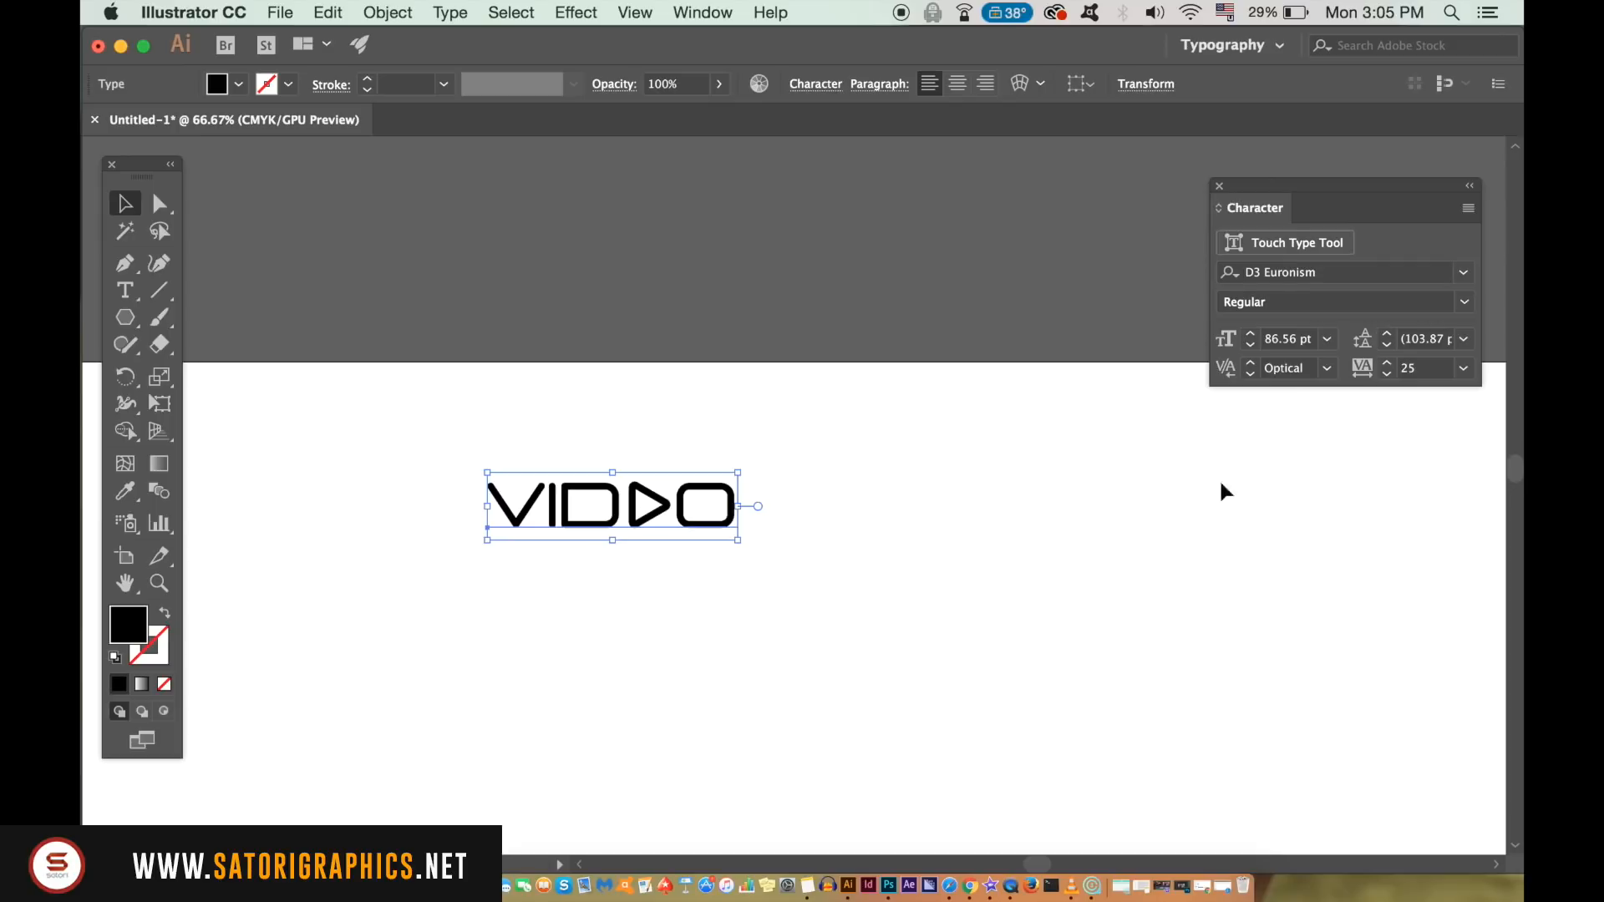
left_click(1197, 637)
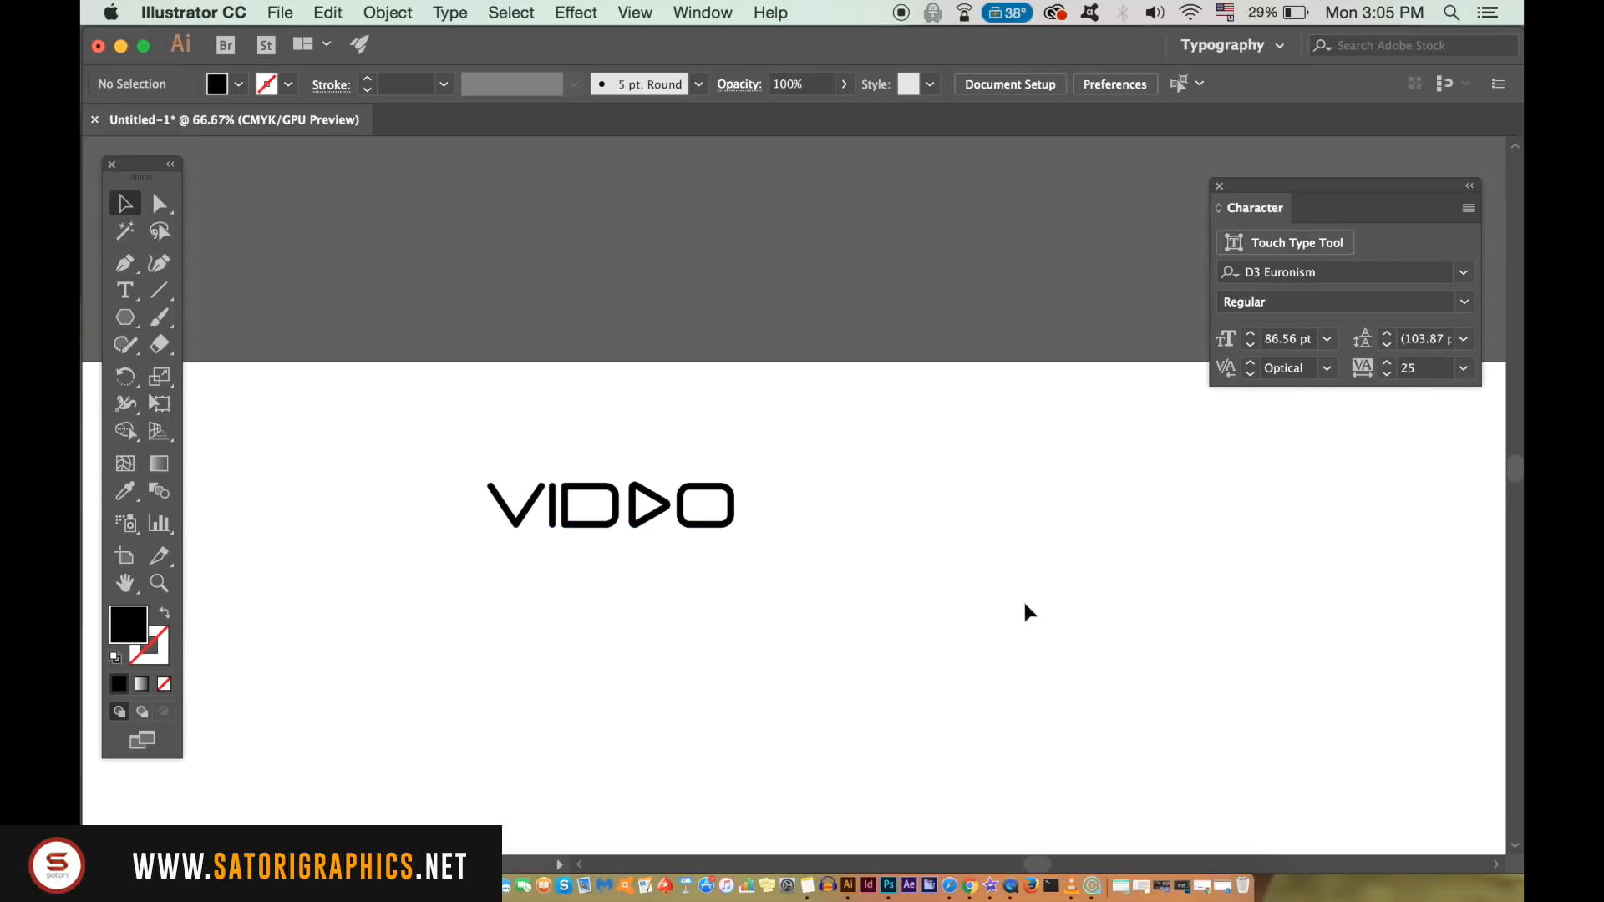
left_click(725, 532)
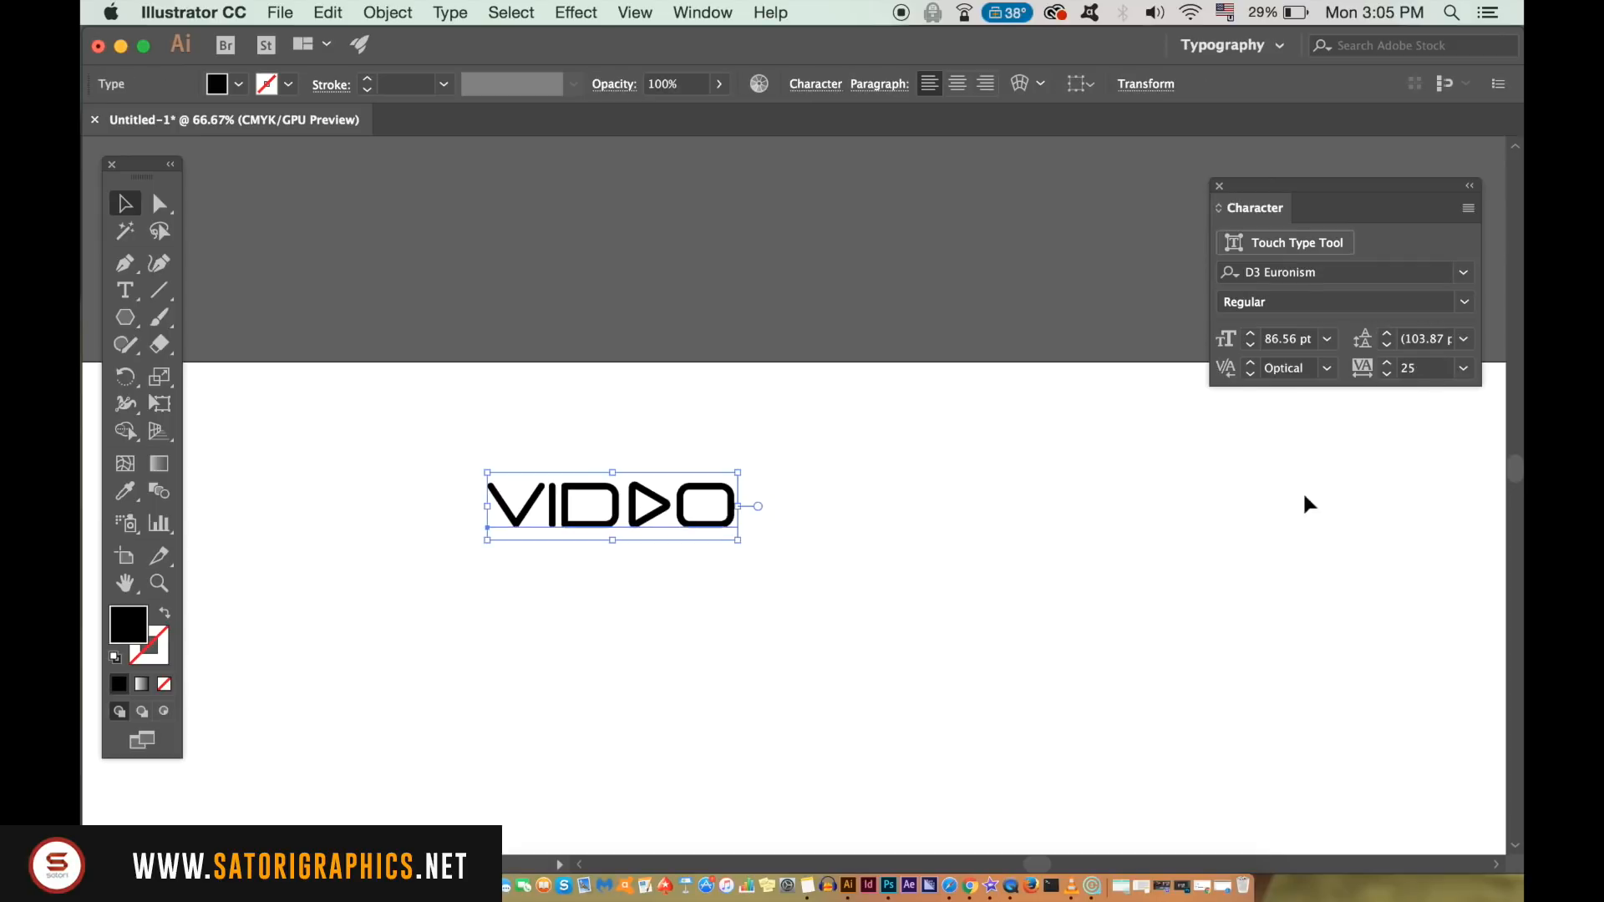
left_click(1448, 372)
type("1000")
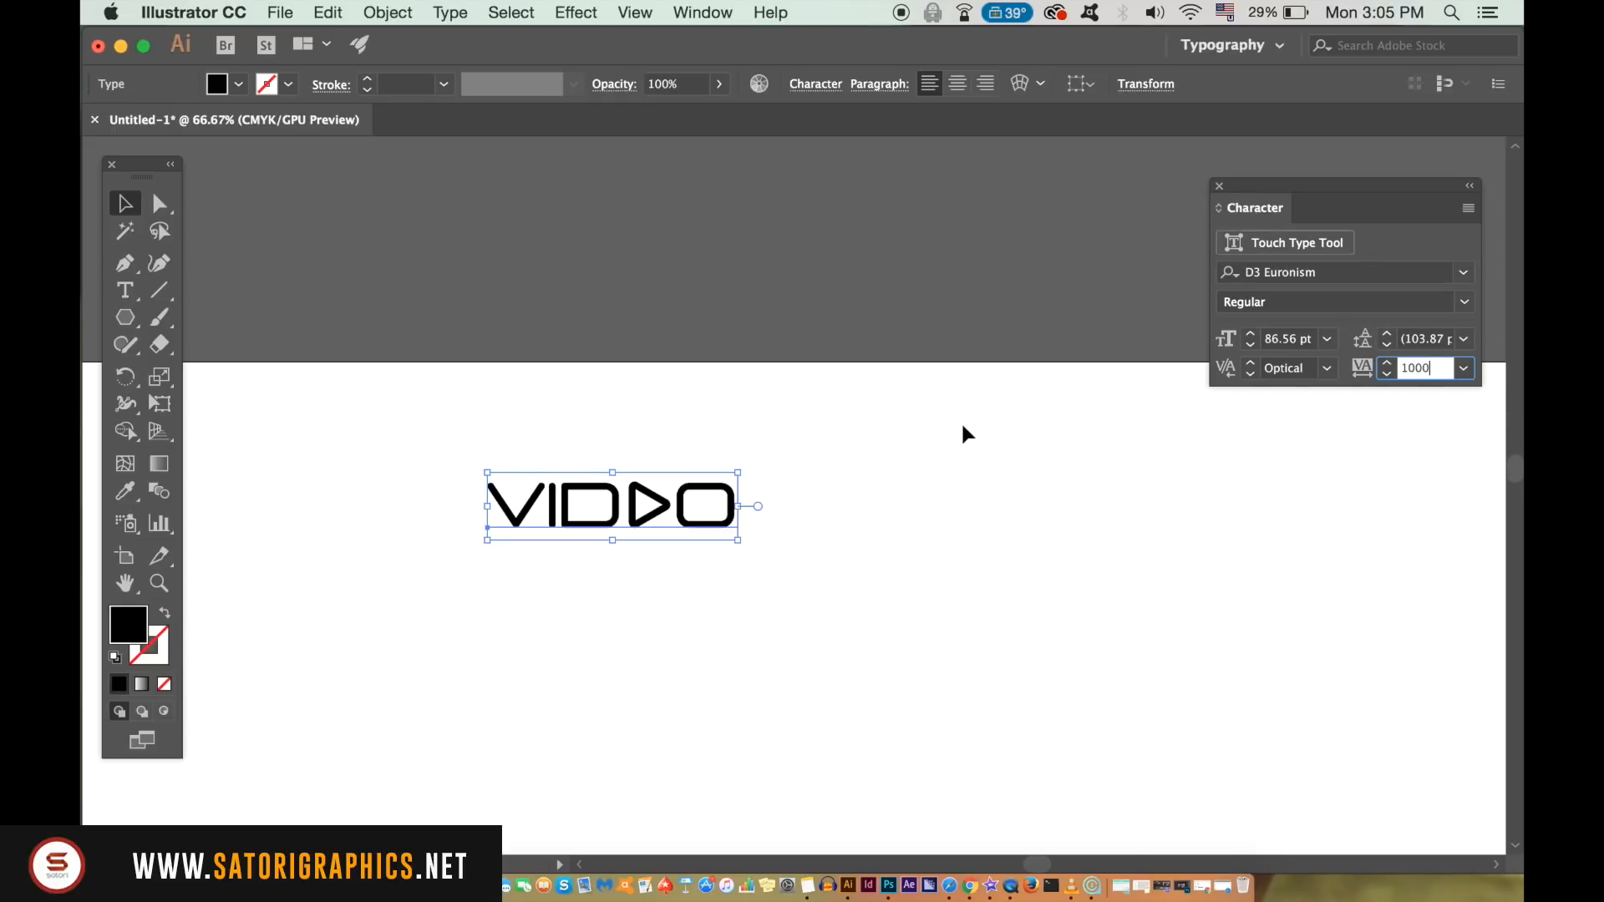
left_click(941, 427)
left_click_drag(654, 499, 830, 501)
left_click(813, 671)
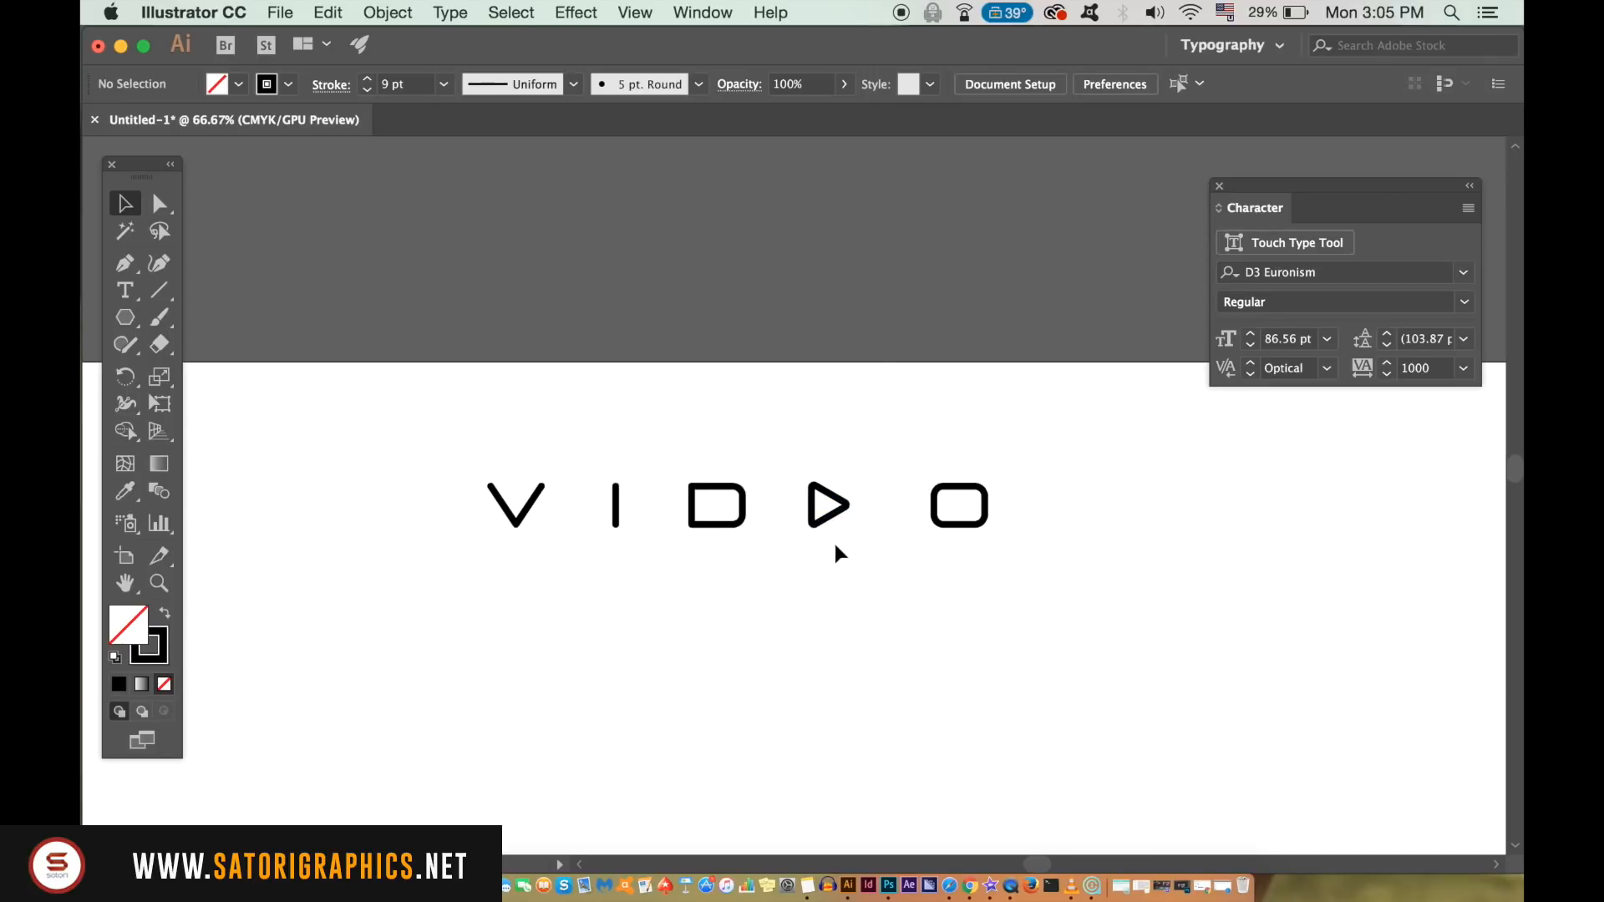
Change the triangle's stroke colour to pink, about C 10, M 87, Y 0, K 0.
left_click(829, 520)
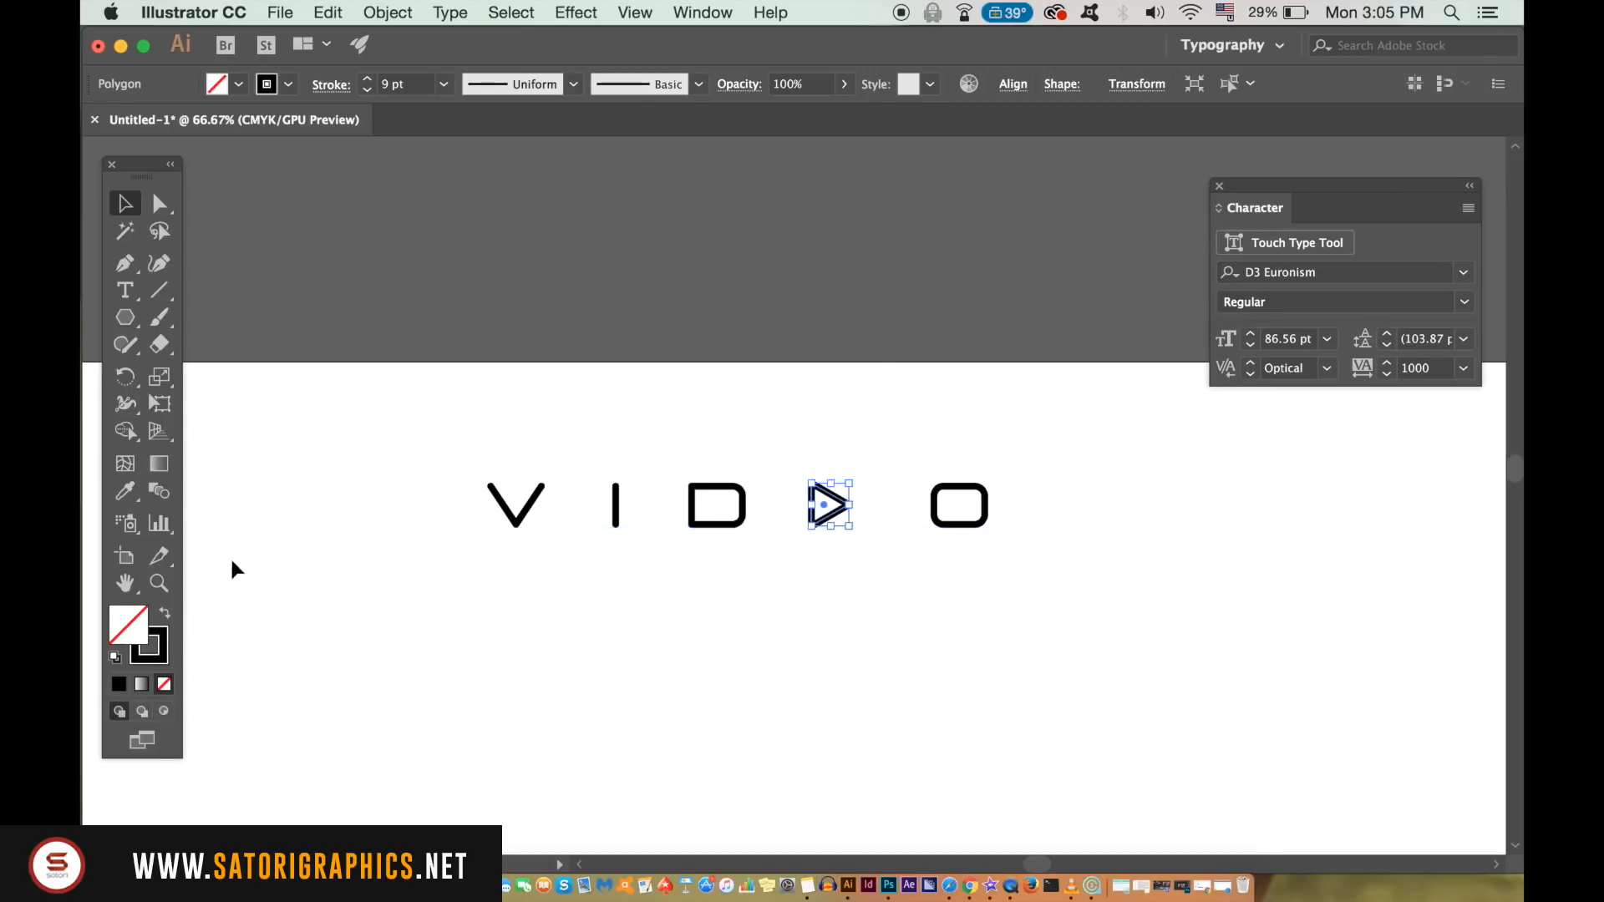
double_click(152, 645)
left_click(1088, 504)
mouse_move(1089, 503)
left_mouse_down()
mouse_move(1077, 425)
mouse_move(1117, 426)
left_mouse_up()
left_click(1271, 447)
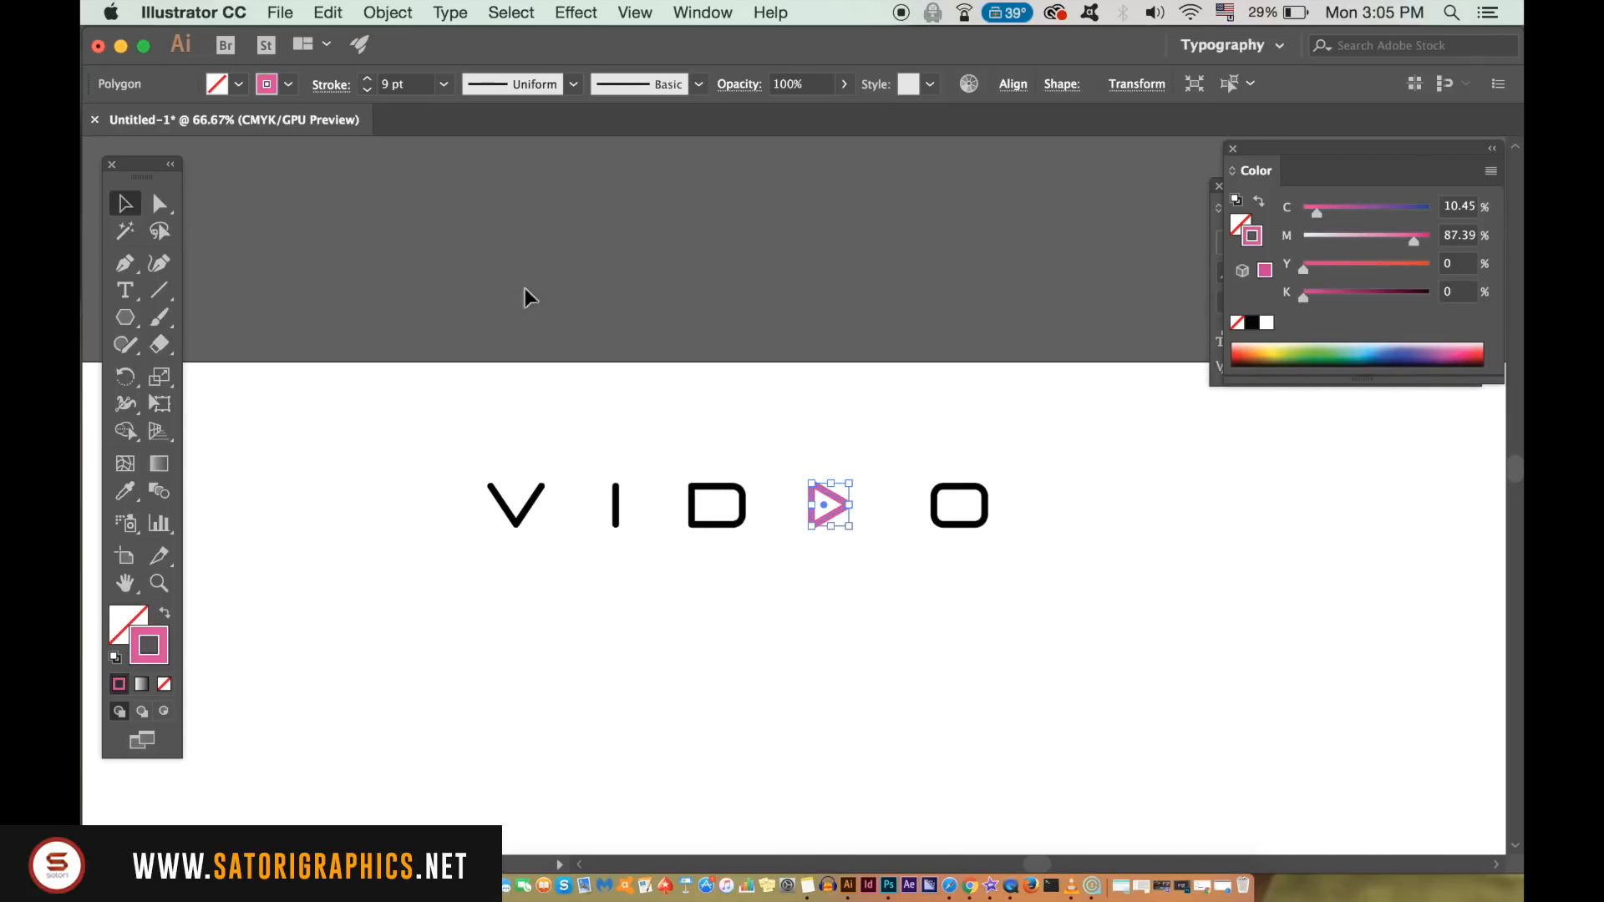
left_click(484, 414)
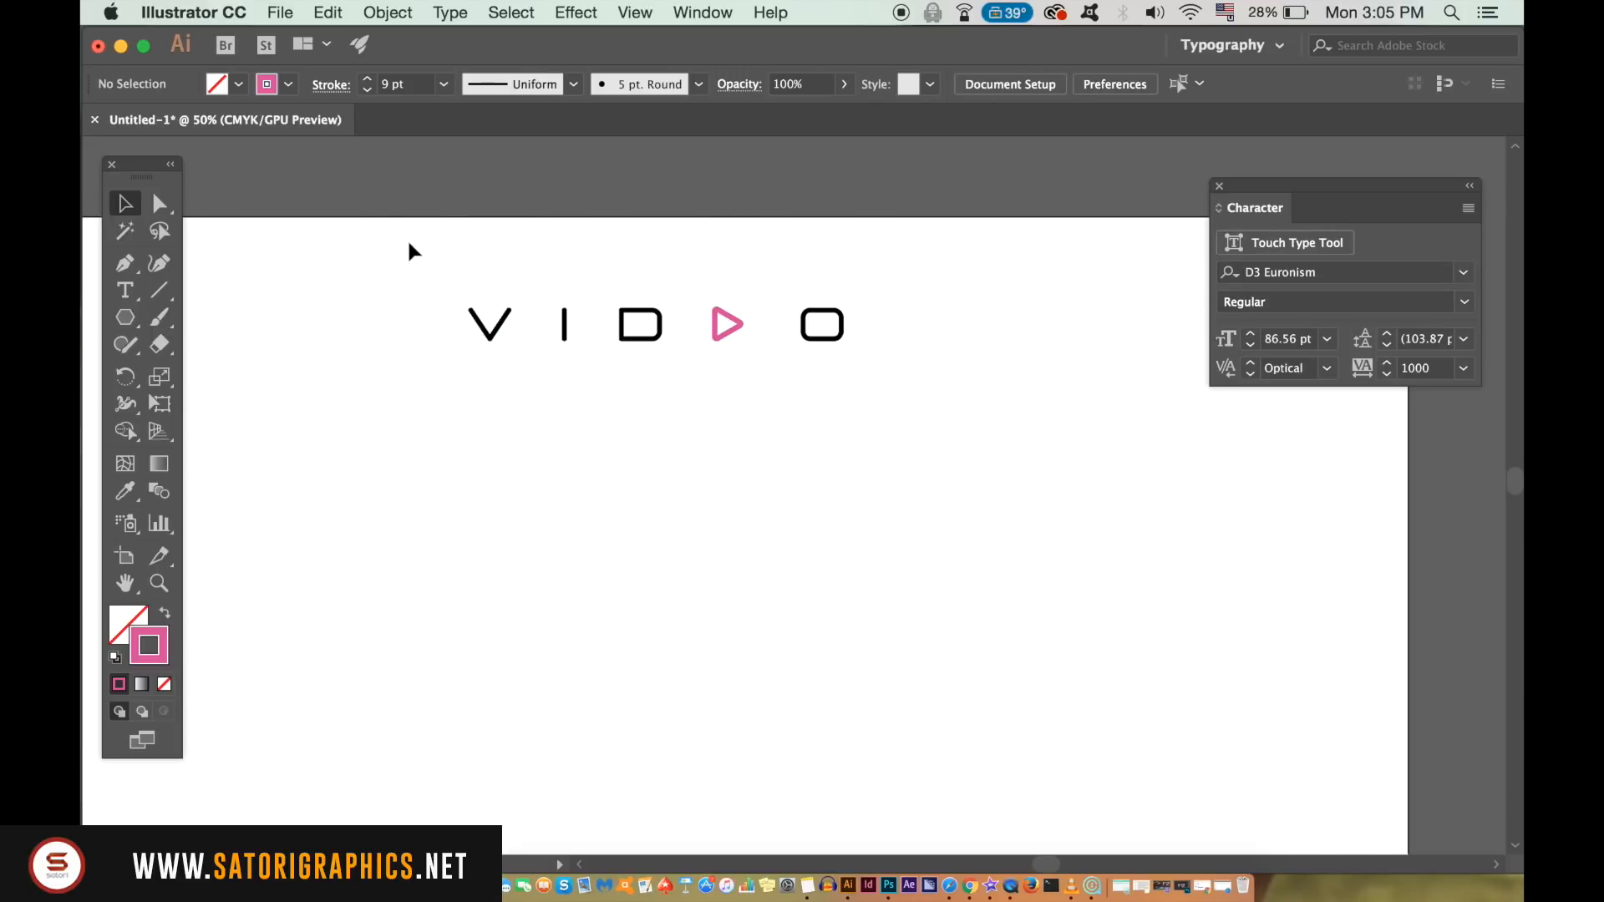
Duplicate the complete VIDEO wordmark into four copies stacked below the original, and select the lettering of the first copy.
left_click_drag(408, 238, 884, 365)
left_click_drag(719, 339, 723, 749)
left_click(1082, 440)
left_click(678, 459)
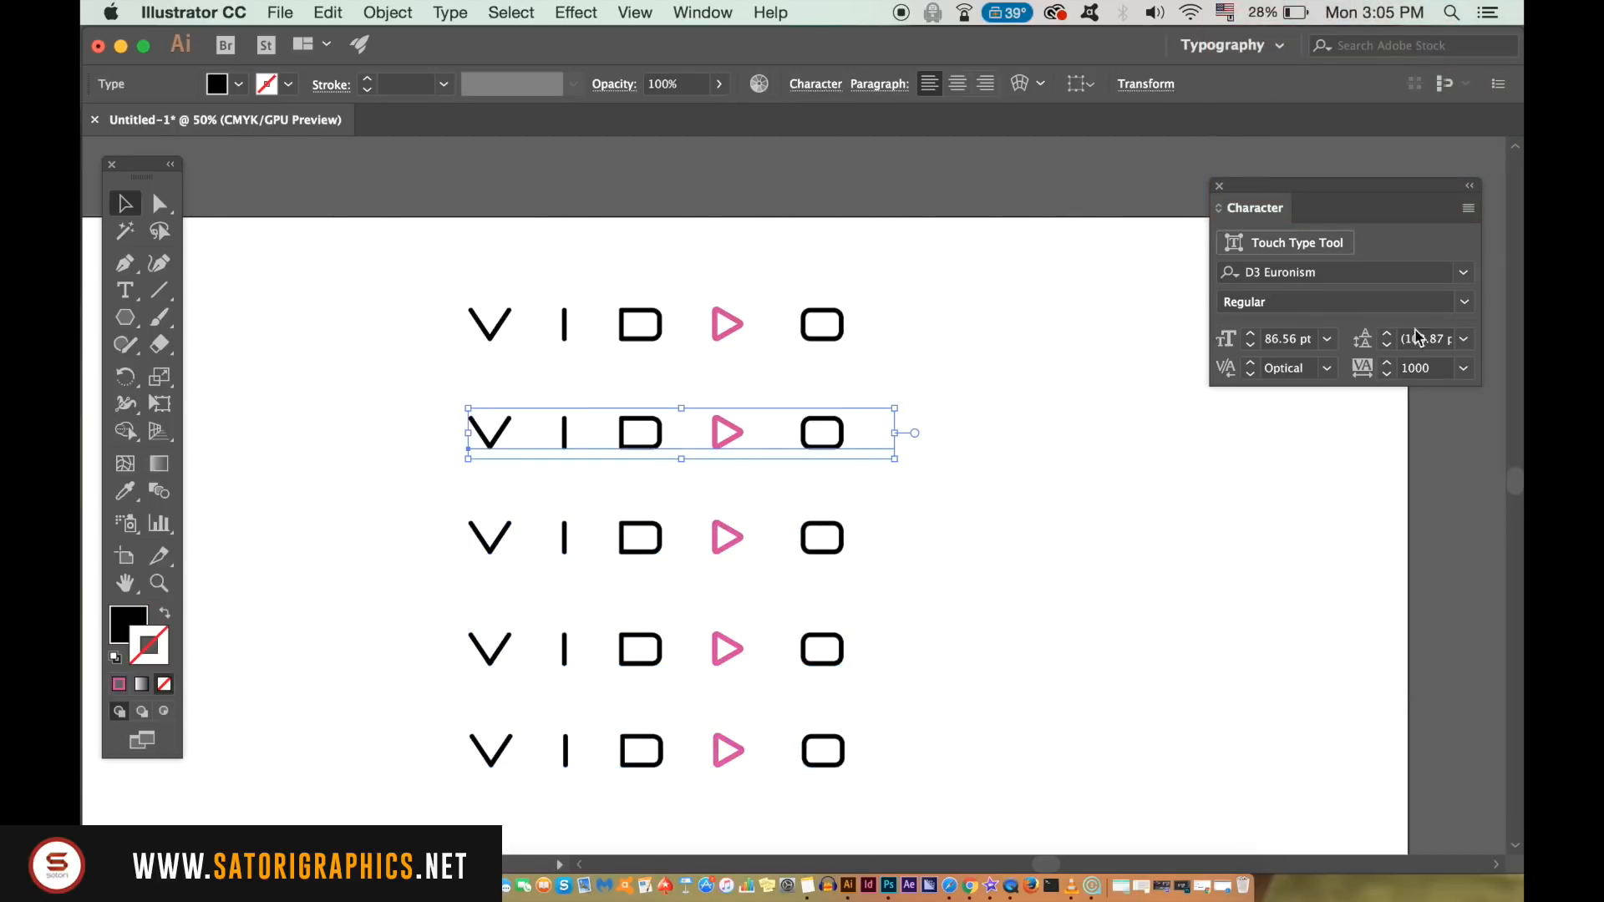
Try alternative fonts on the first copy's lettering, including D3 Euronism Bold, DIN Alternate Bold, Ella FY Regular and Escape Artist Academy Semi-Italic.
left_click(1429, 275)
key("Down")
key("Down")
key("Down")
key("Down")
key("Down")
key("Down")
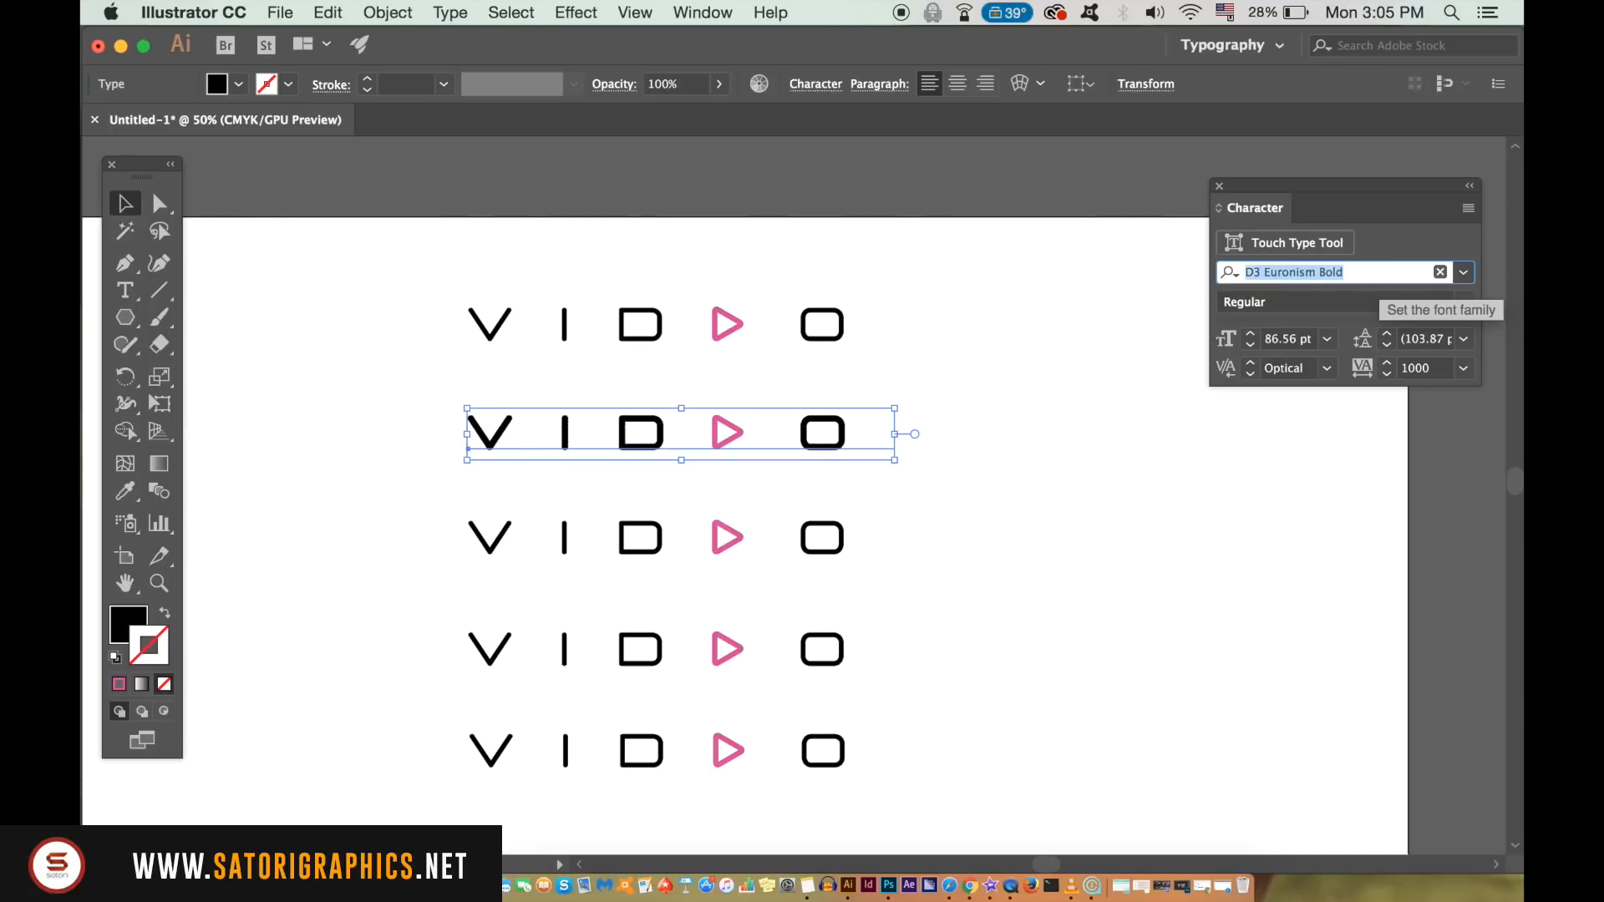
key("Down")
key("Down")
key("Down")
key("Down")
key("Down")
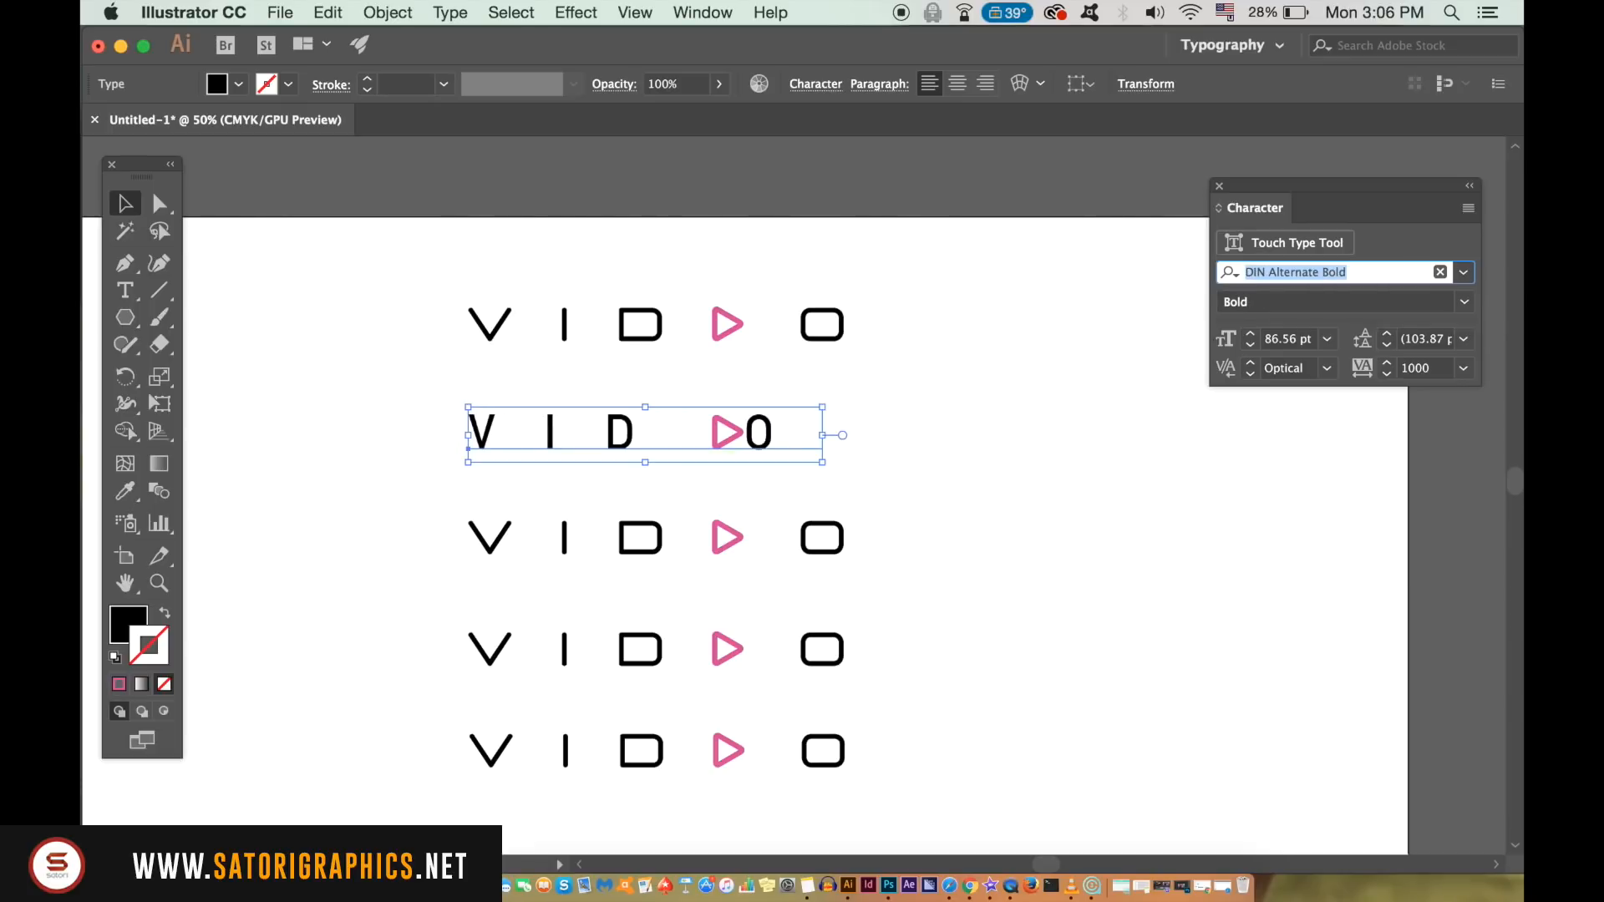
key("Down")
key("Down")
key("Down")
key("Down")
key("Down")
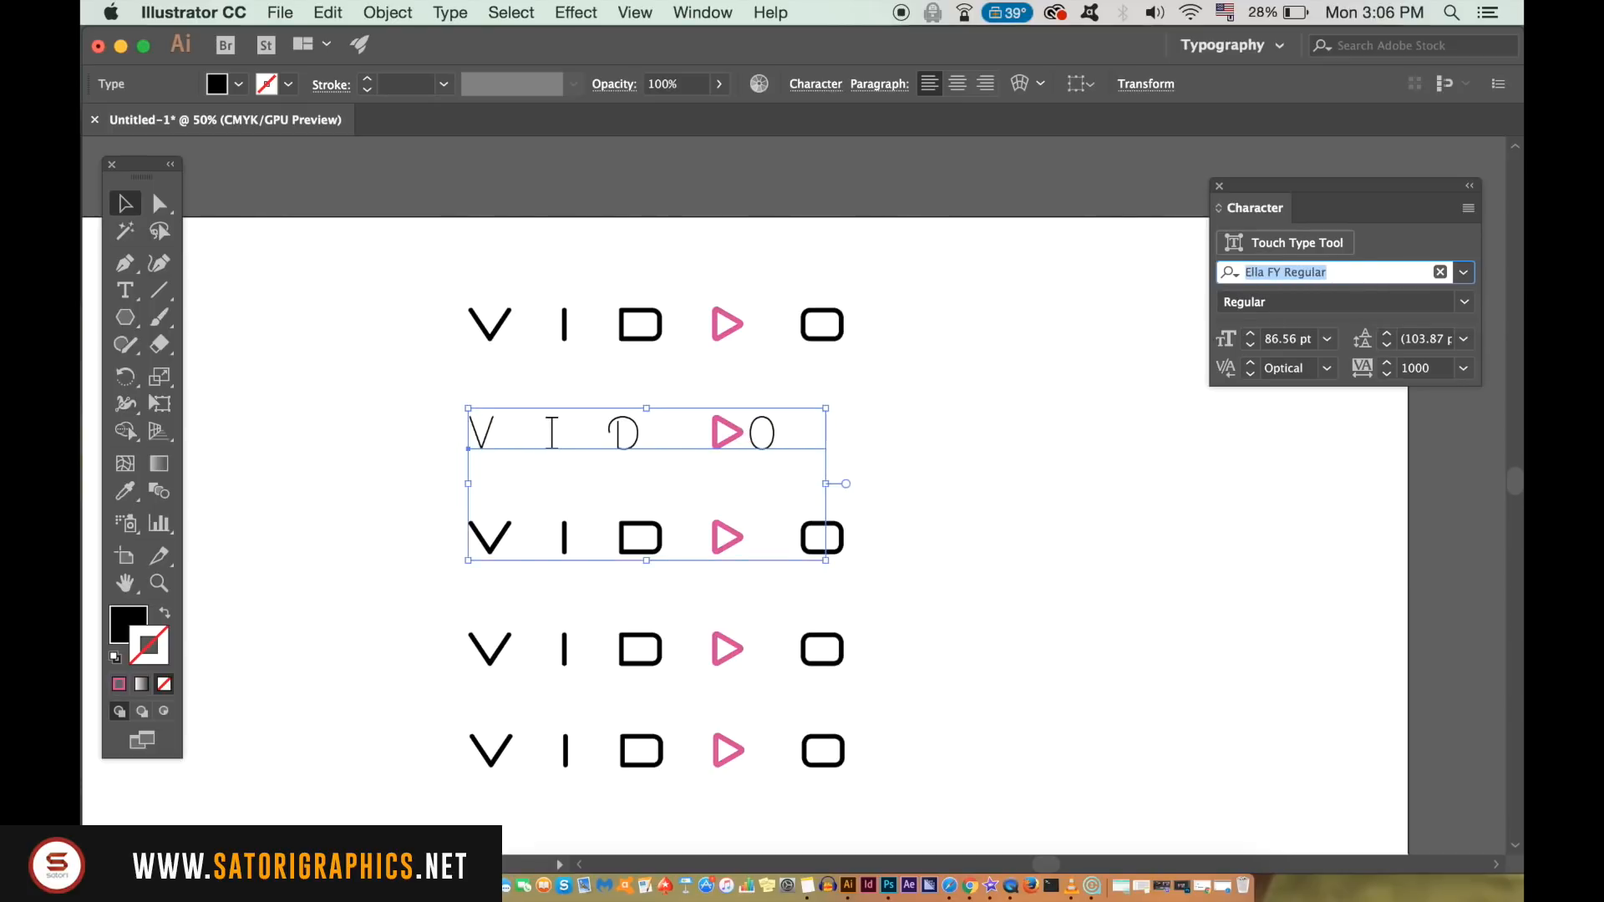
key("Down")
key("Down")
key("Down")
key("Down")
key("Down")
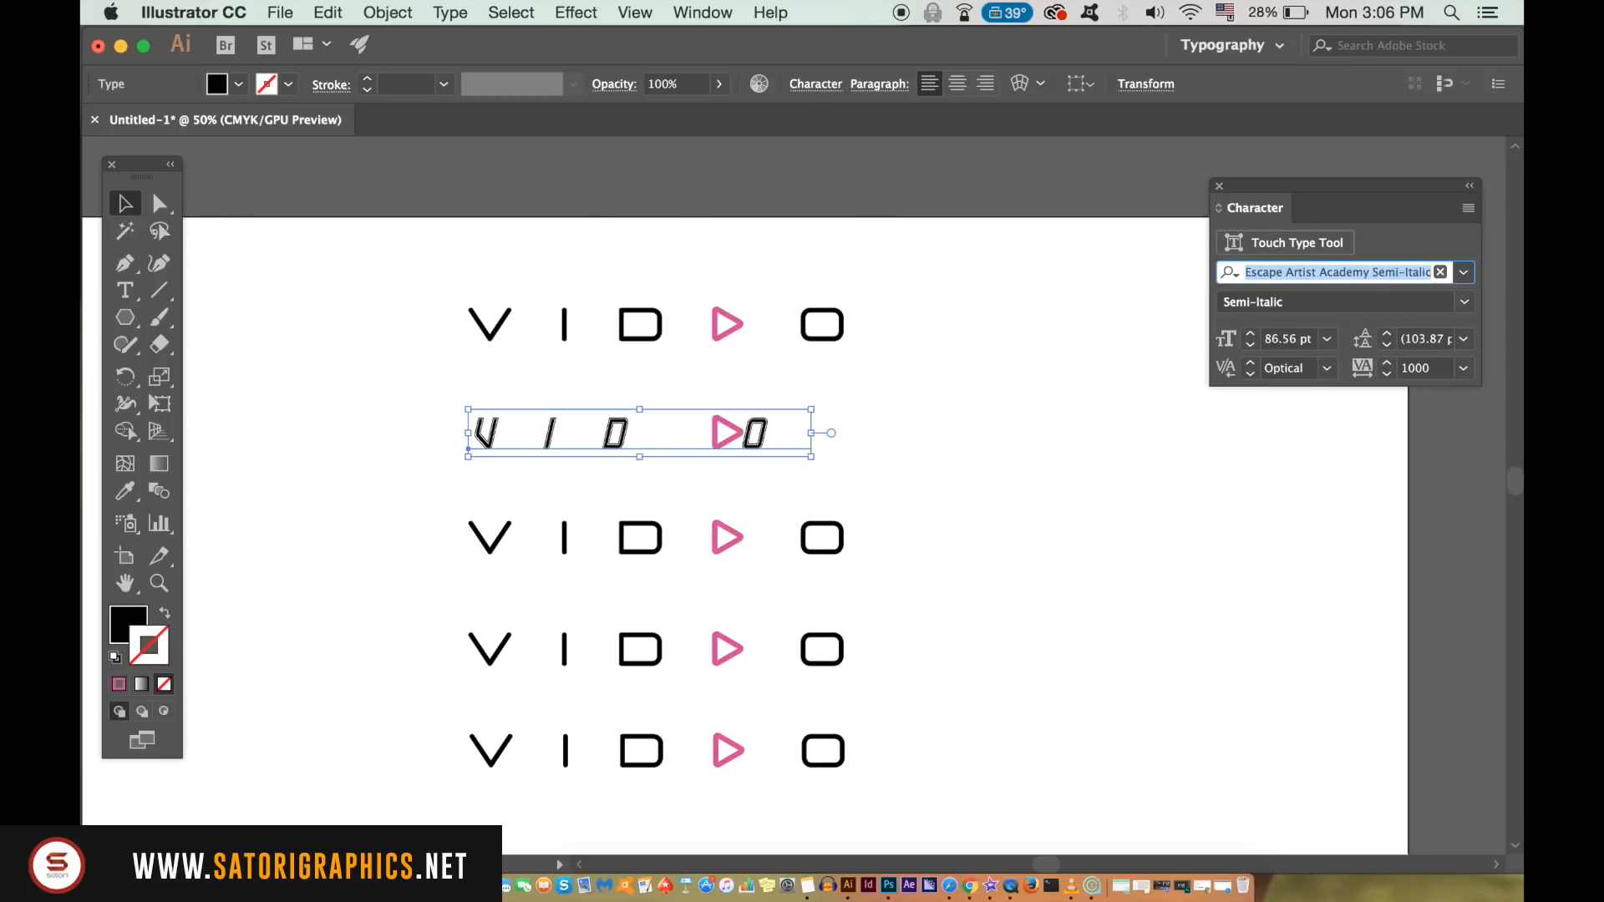
key("Down")
key("Down")
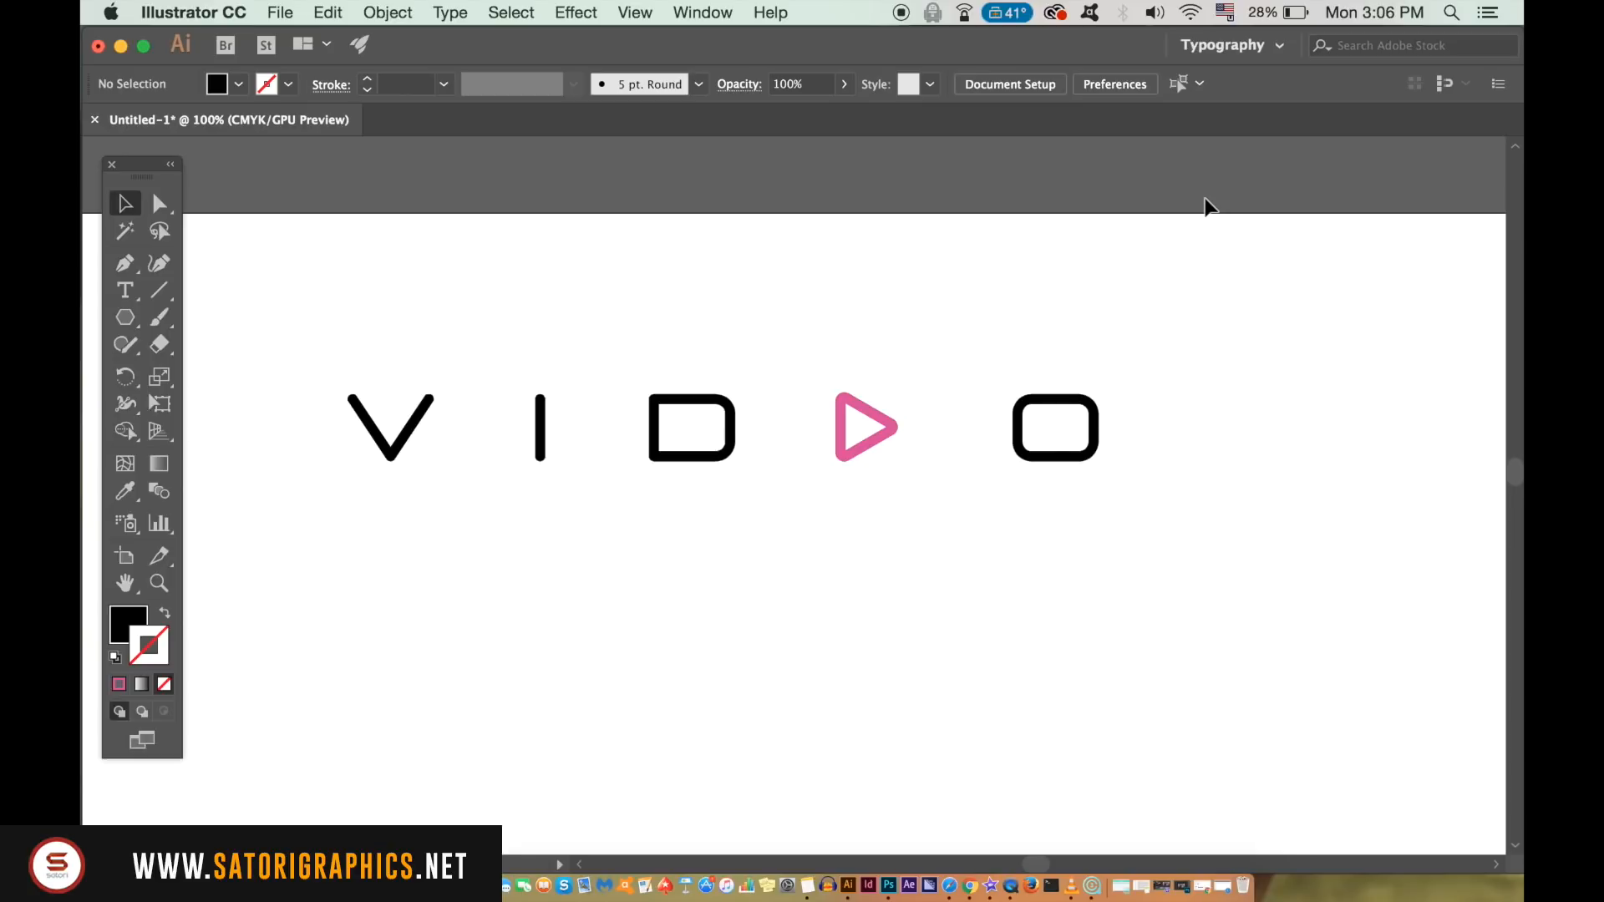
Convert the VIDEO lettering to outlines and ungroup it into separate letter shapes.
left_click(1028, 448)
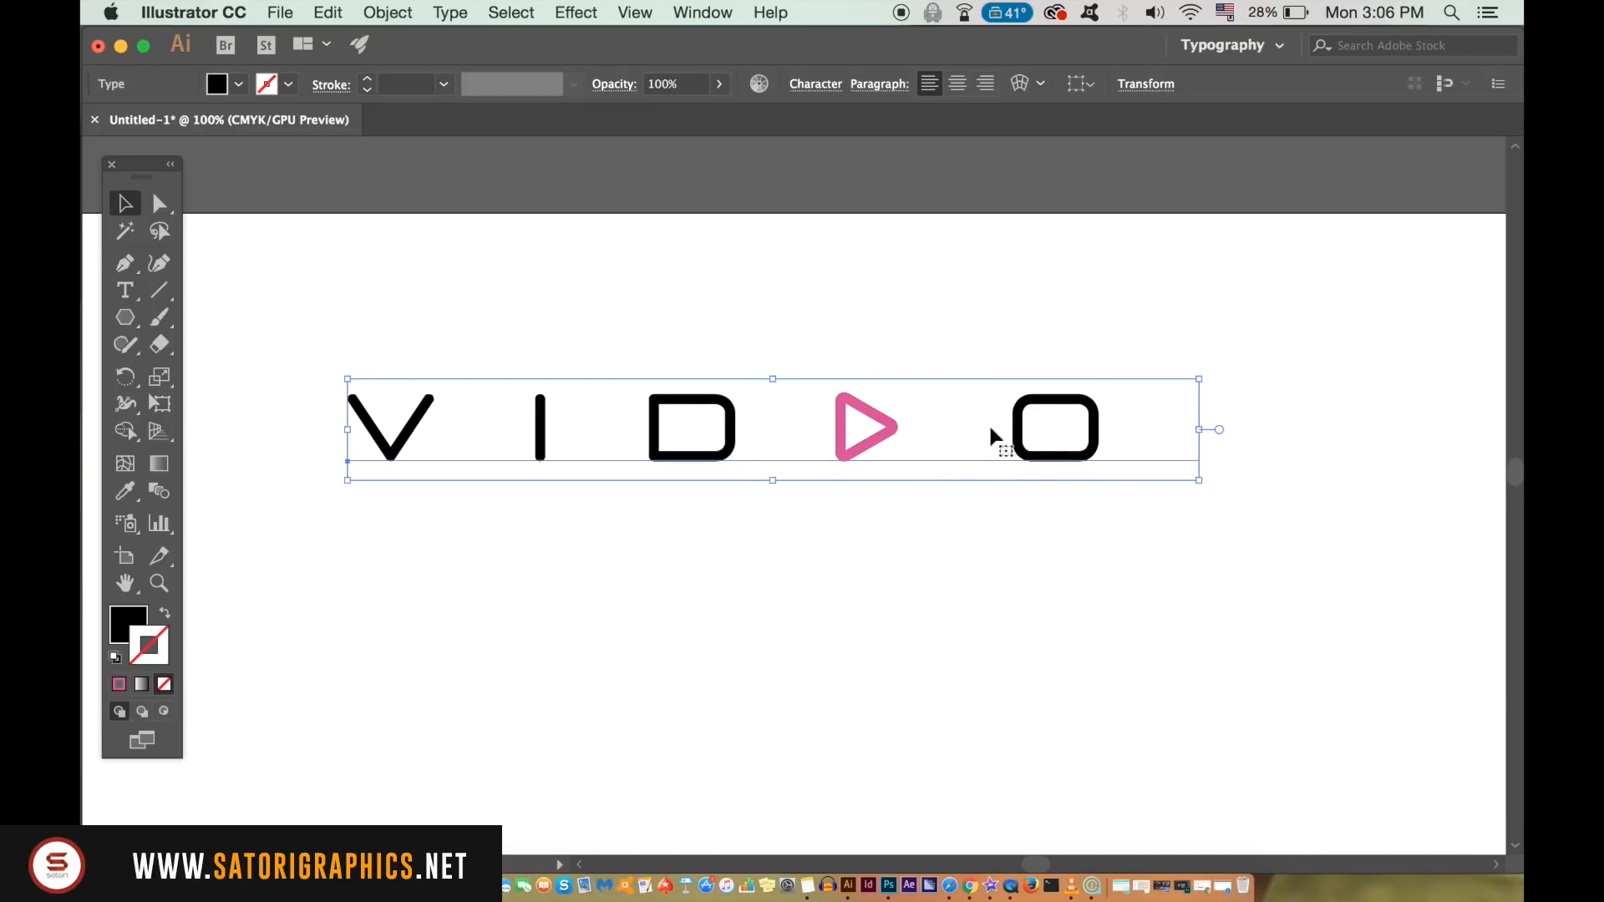
left_click(450, 12)
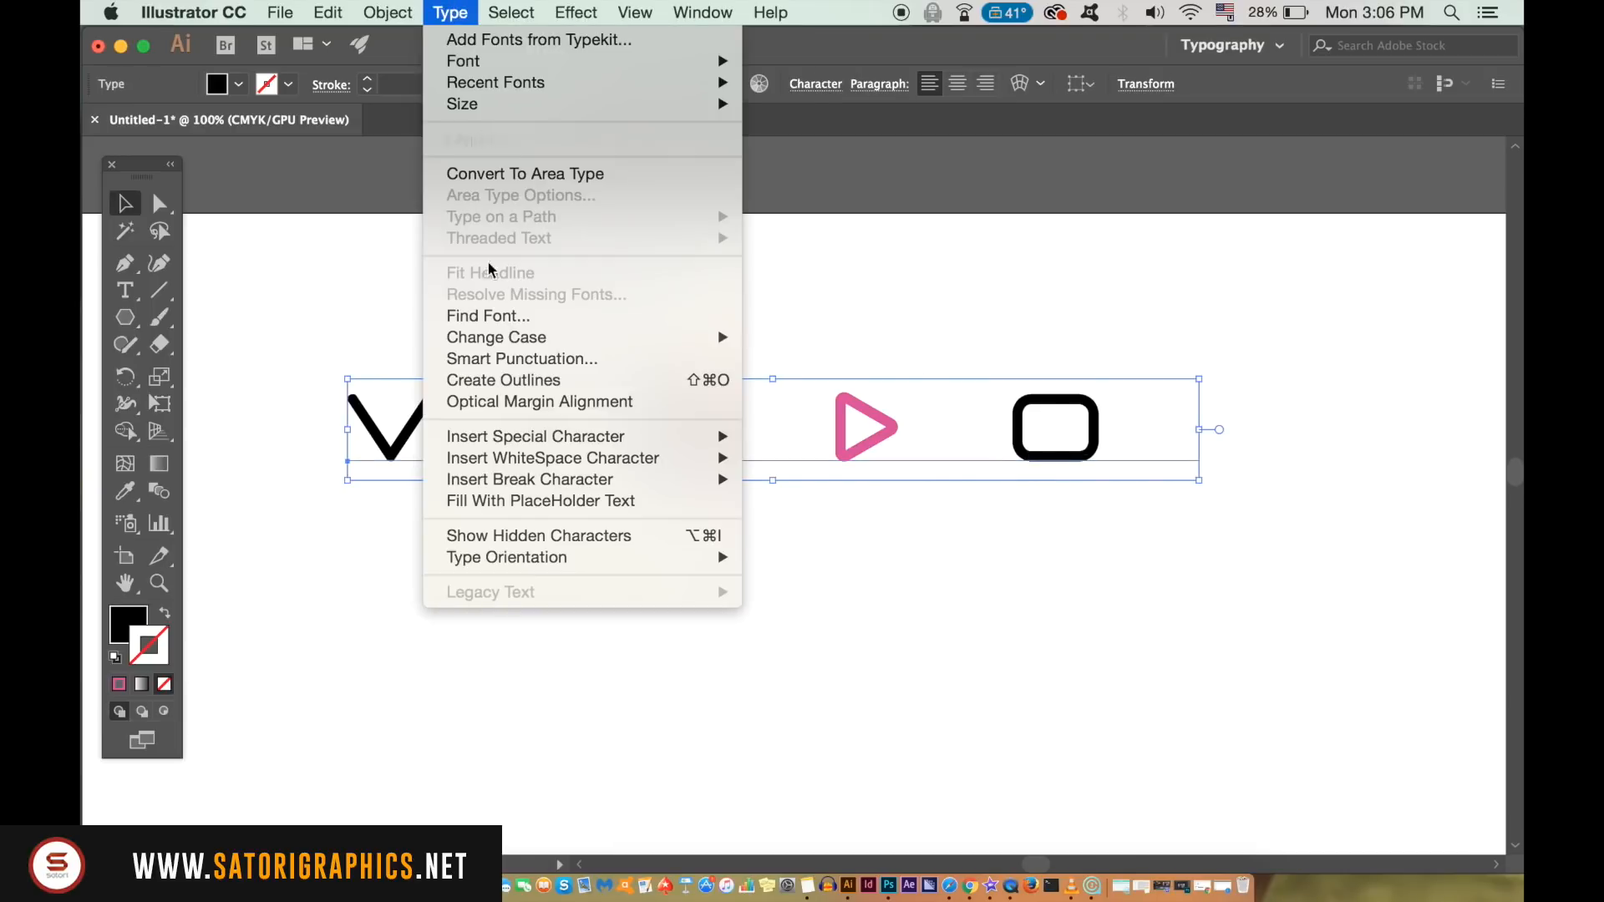
left_click(553, 381)
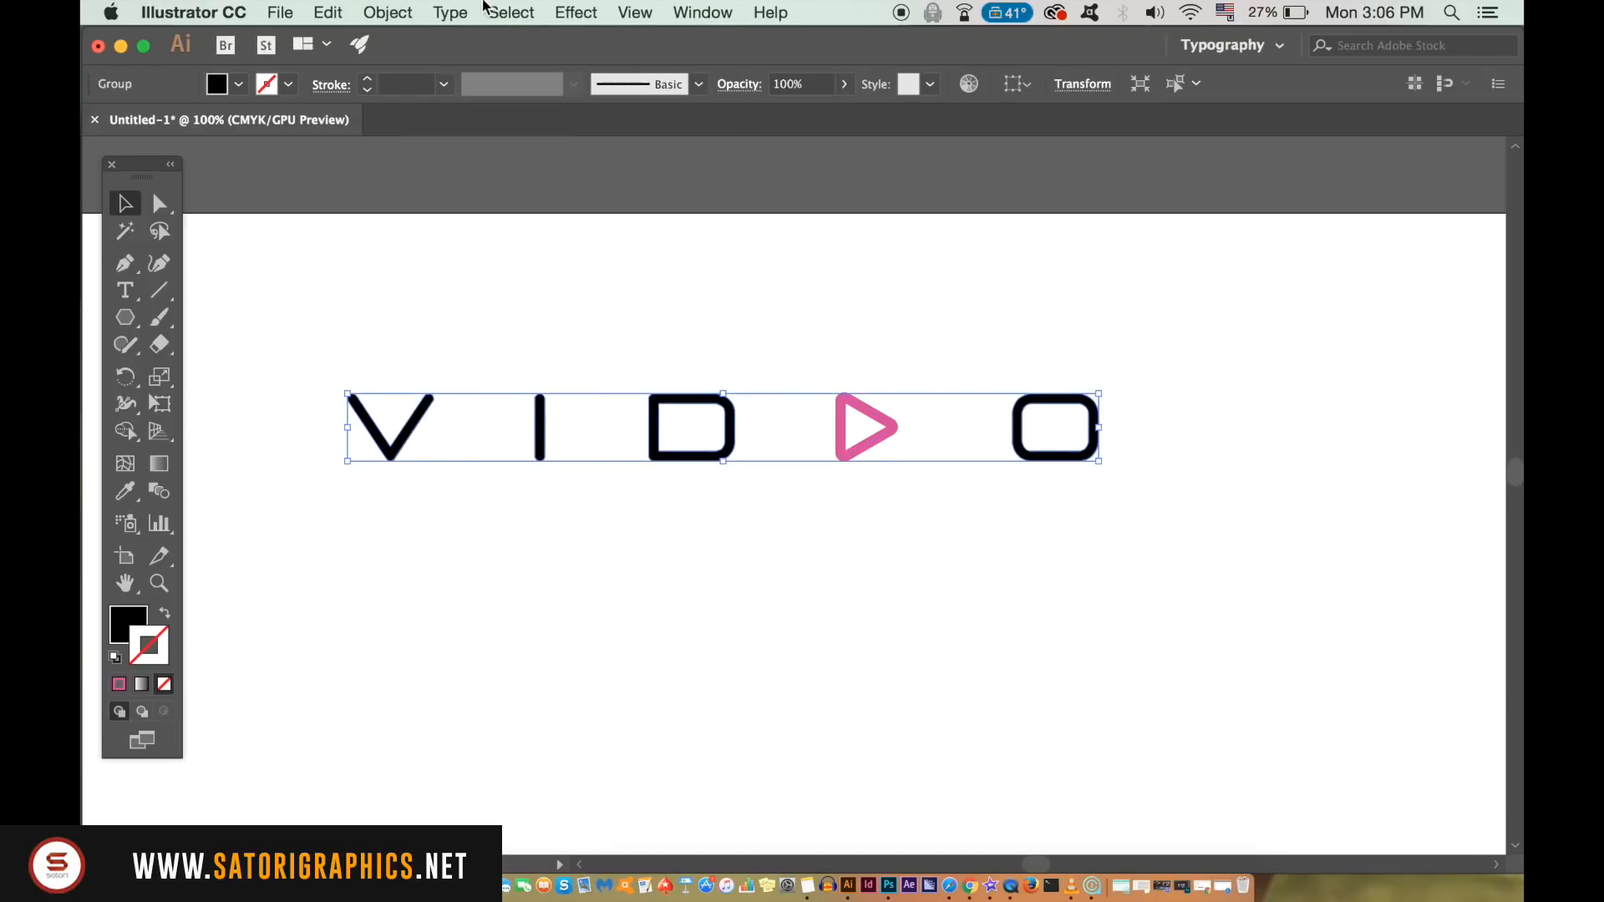
left_click(505, 12)
left_click(442, 123)
left_click(727, 266)
Nudge the letter D slightly right and the letter O left to tighten the gaps around the triangle.
left_click(654, 431)
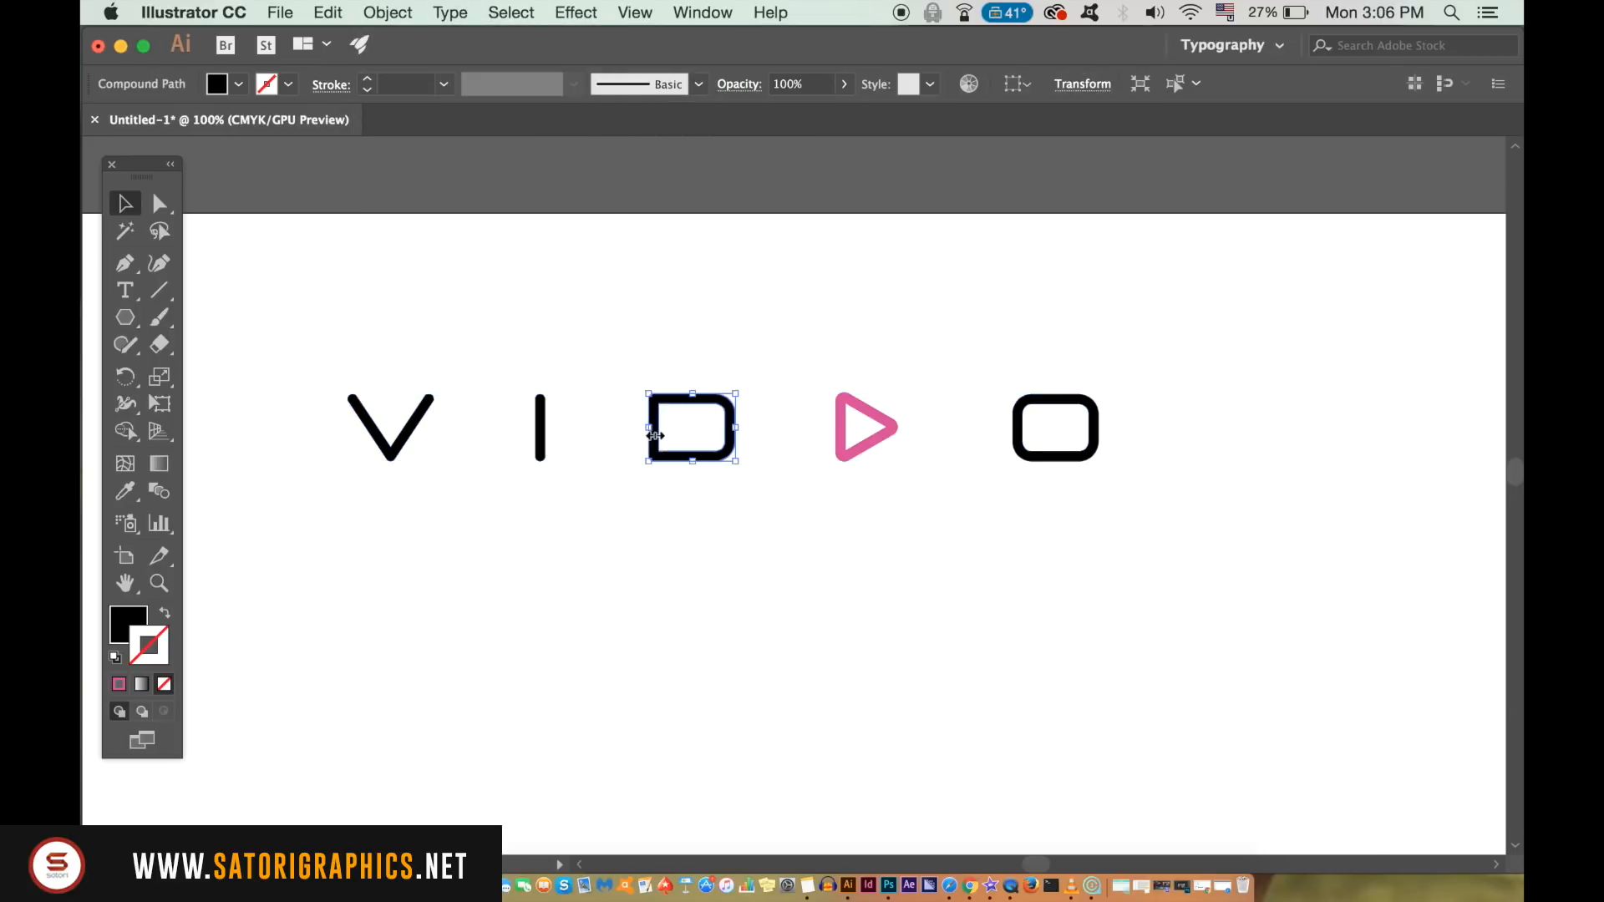
key("Right")
key("Right")
key("Right")
left_click(1015, 448)
key("Left")
key("Left")
key("Left")
key("Left")
key("Left")
key("Left")
key("Left")
key("Left")
key("Left")
key("Left")
key("Left")
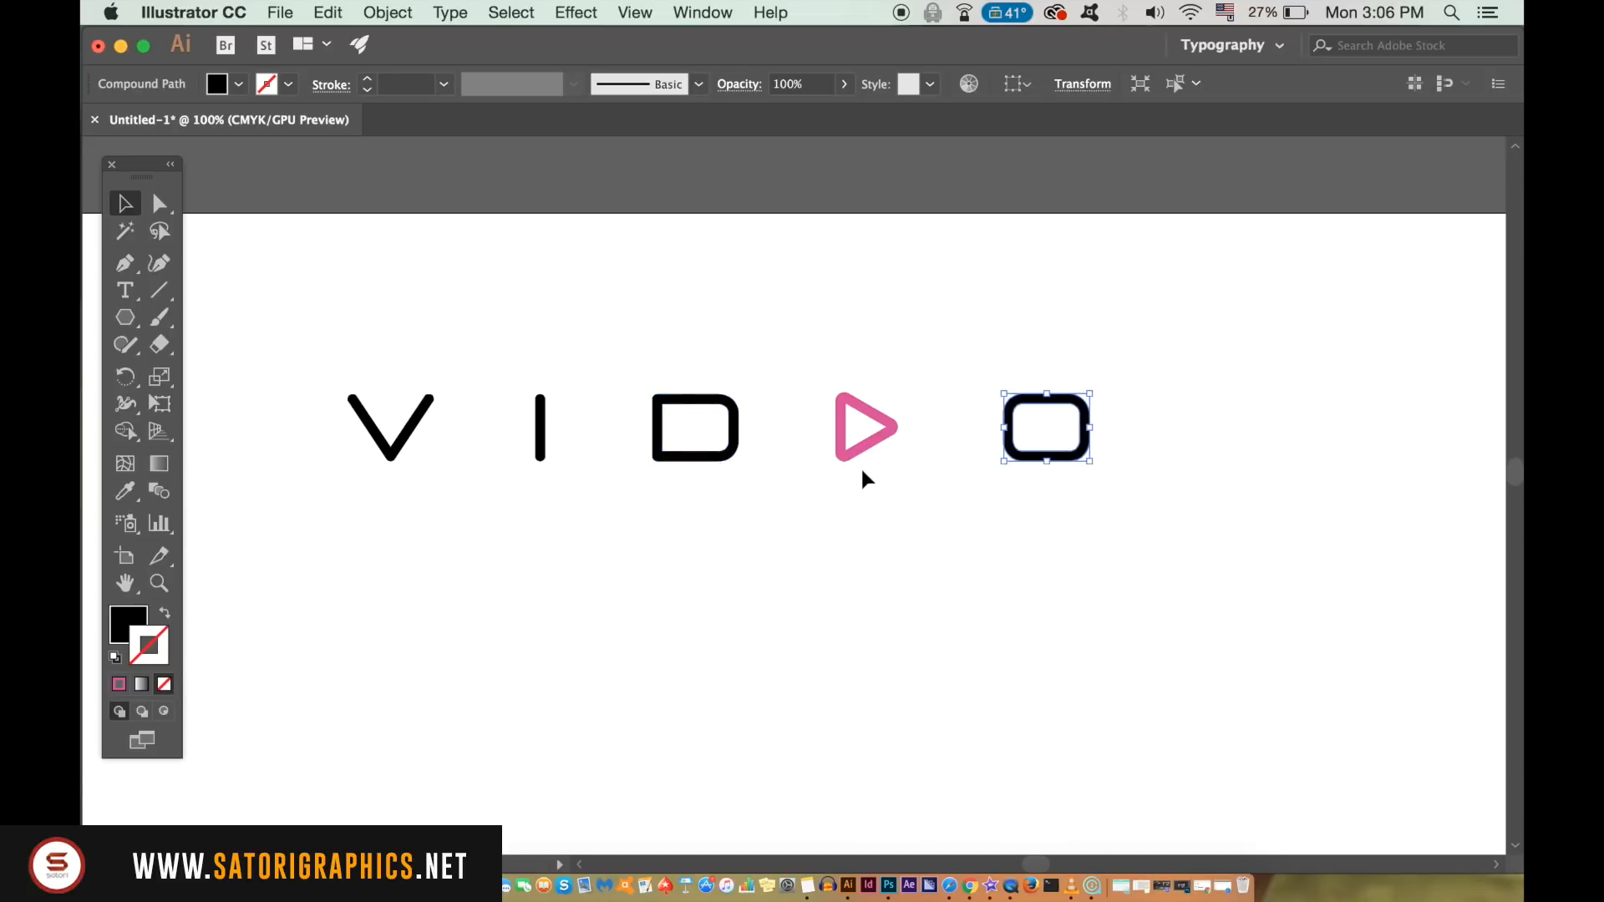
Nudge the pink triangle slightly right to balance its spacing between the D and the O.
left_click(858, 457)
key("Right")
key("Right")
key("Right")
key("Right")
key("Right")
key("Right")
key("Right")
key("Right")
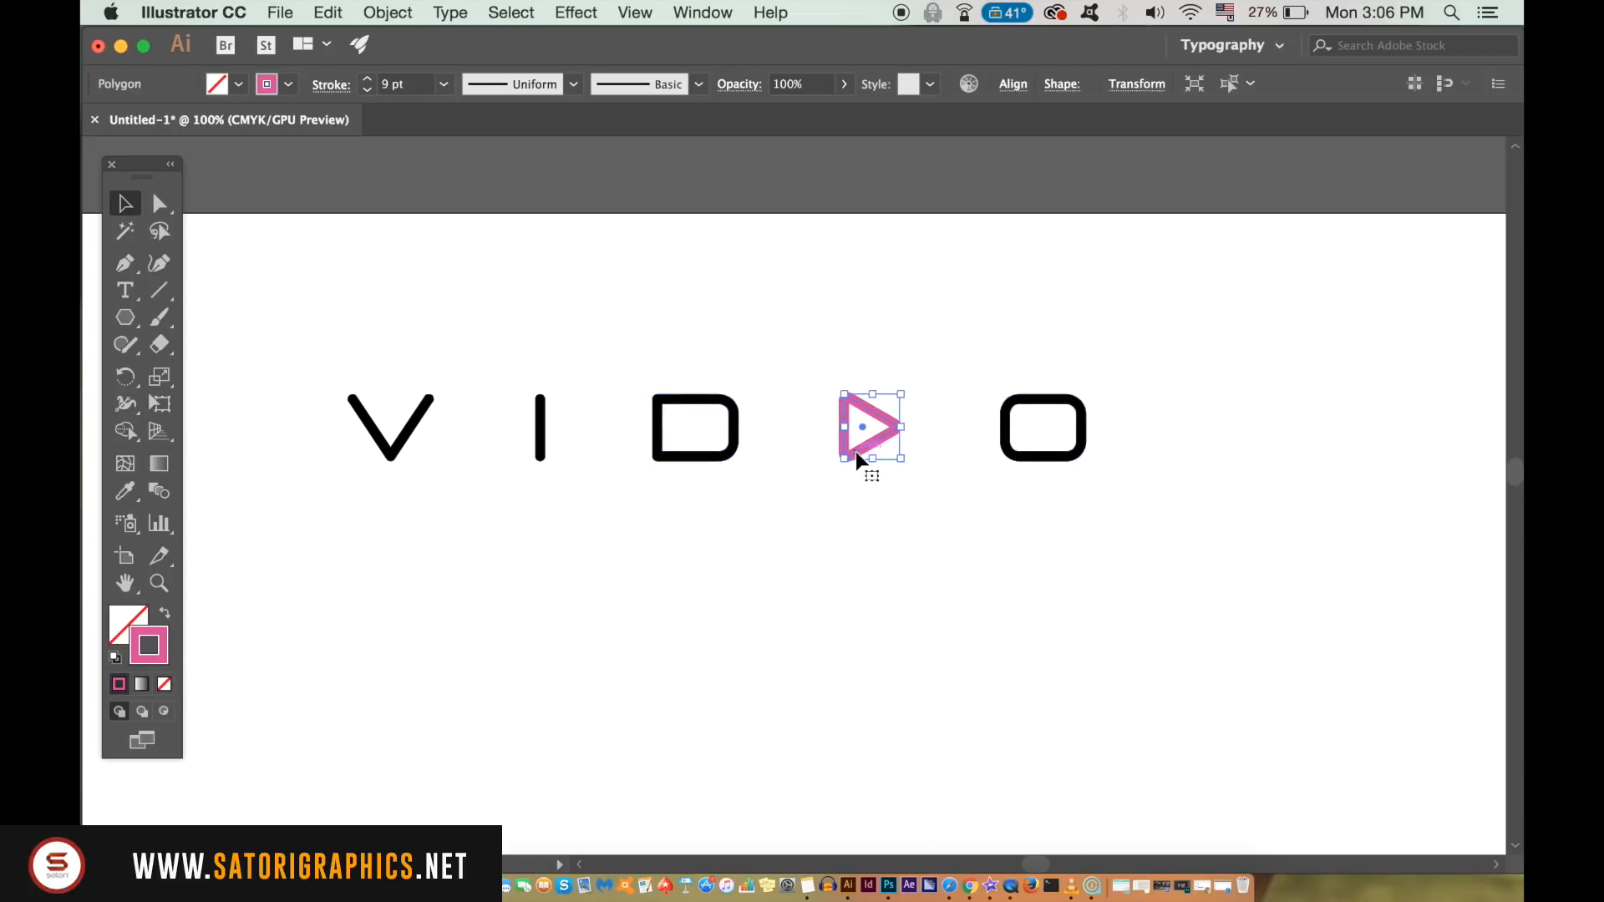
left_click(988, 443)
left_click(1006, 451)
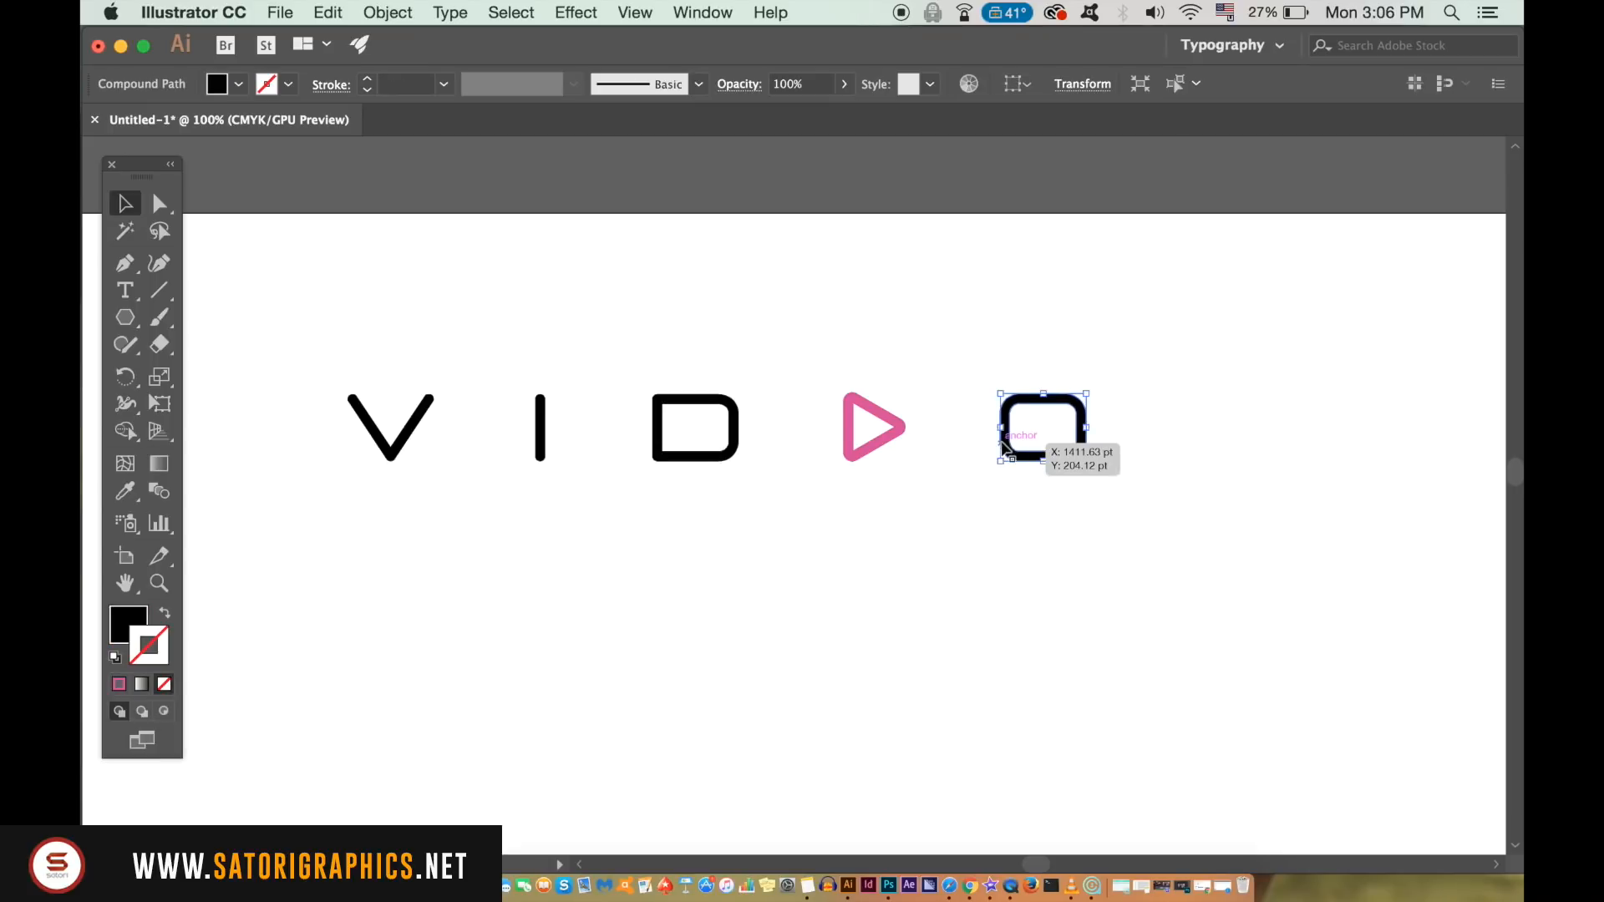
left_click(953, 484)
Nudge the D and the I slightly right to even out the spacing across the wordmark.
key("super+minus")
key("super+minus")
key("super+minus")
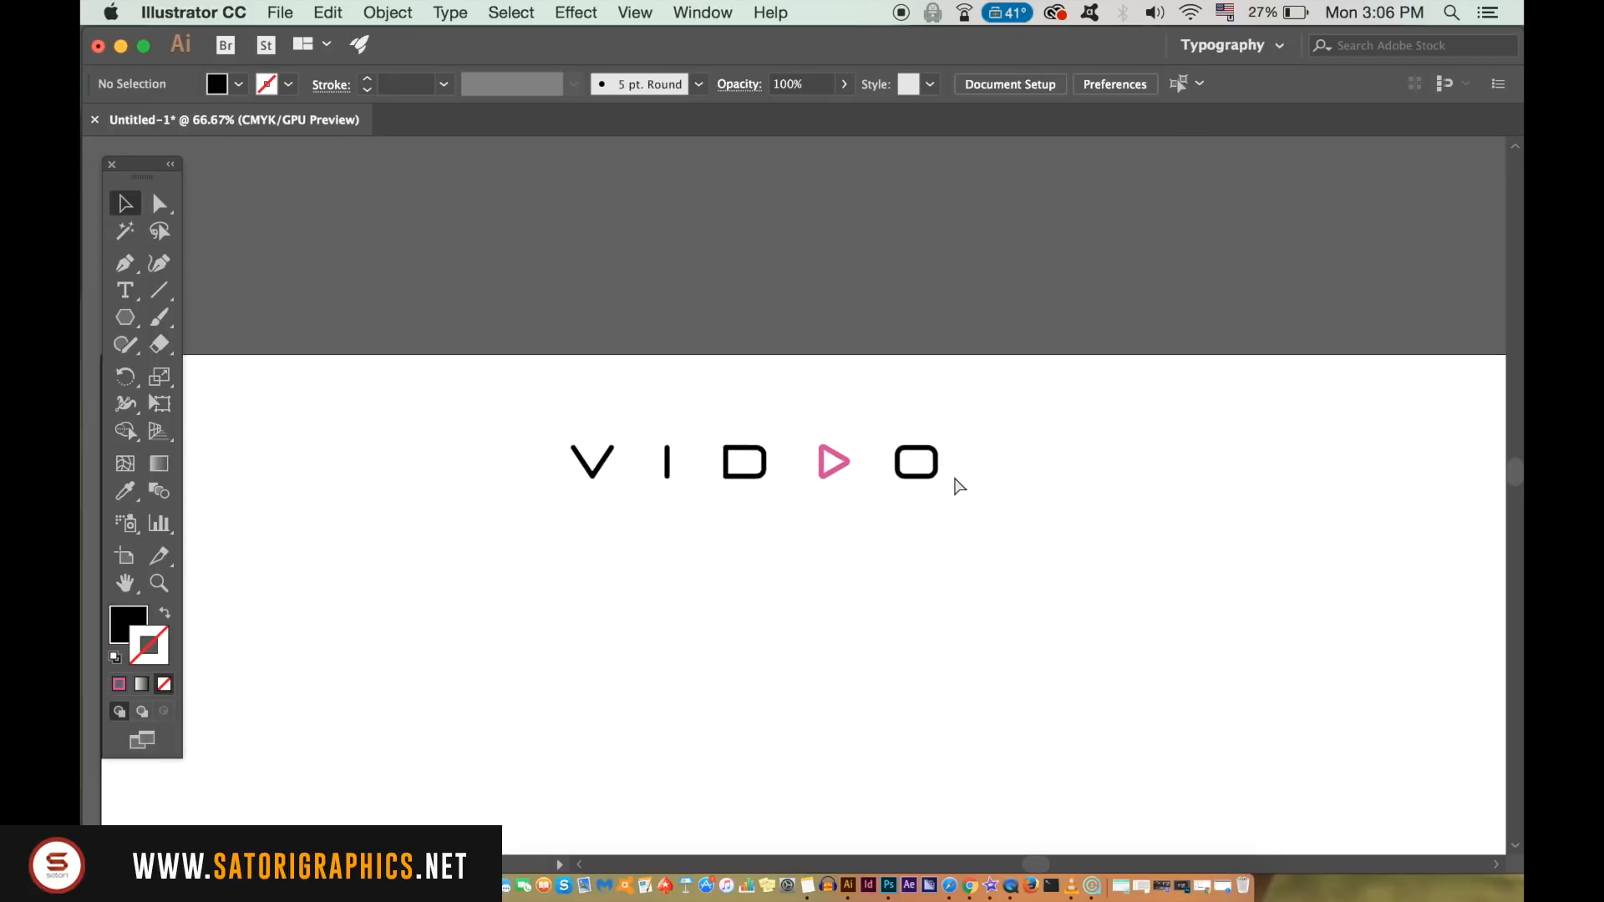
key("super+plus")
key("super+plus")
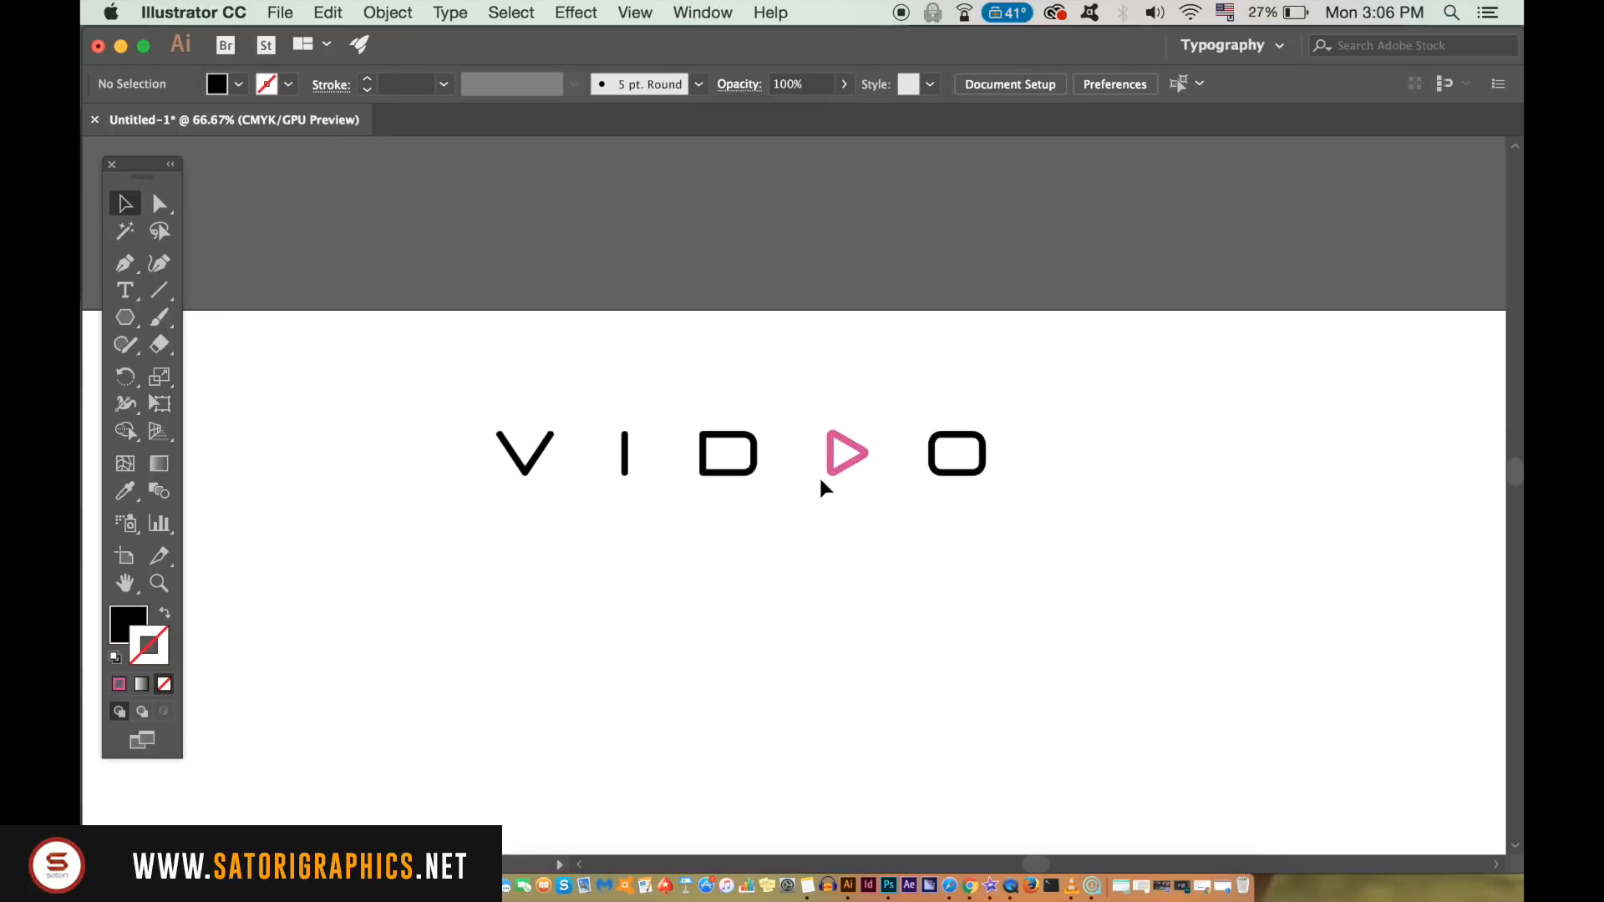
left_click(751, 476)
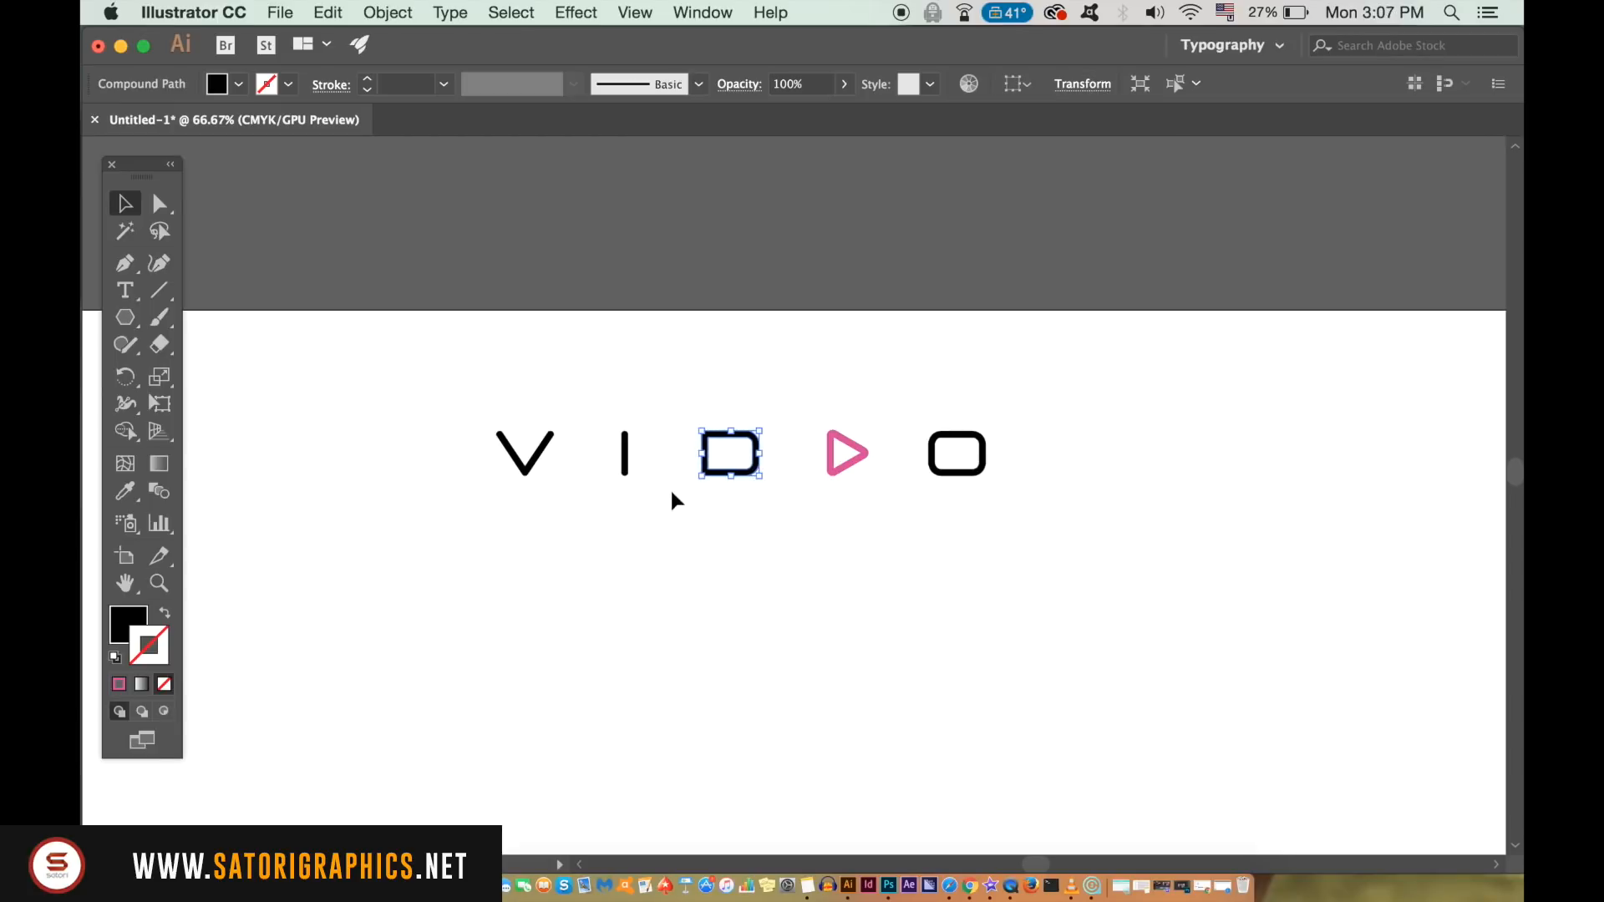
left_click(627, 469)
key("Right")
key("Right")
key("Right")
key("Right")
key("Right")
key("Right")
left_click(667, 538)
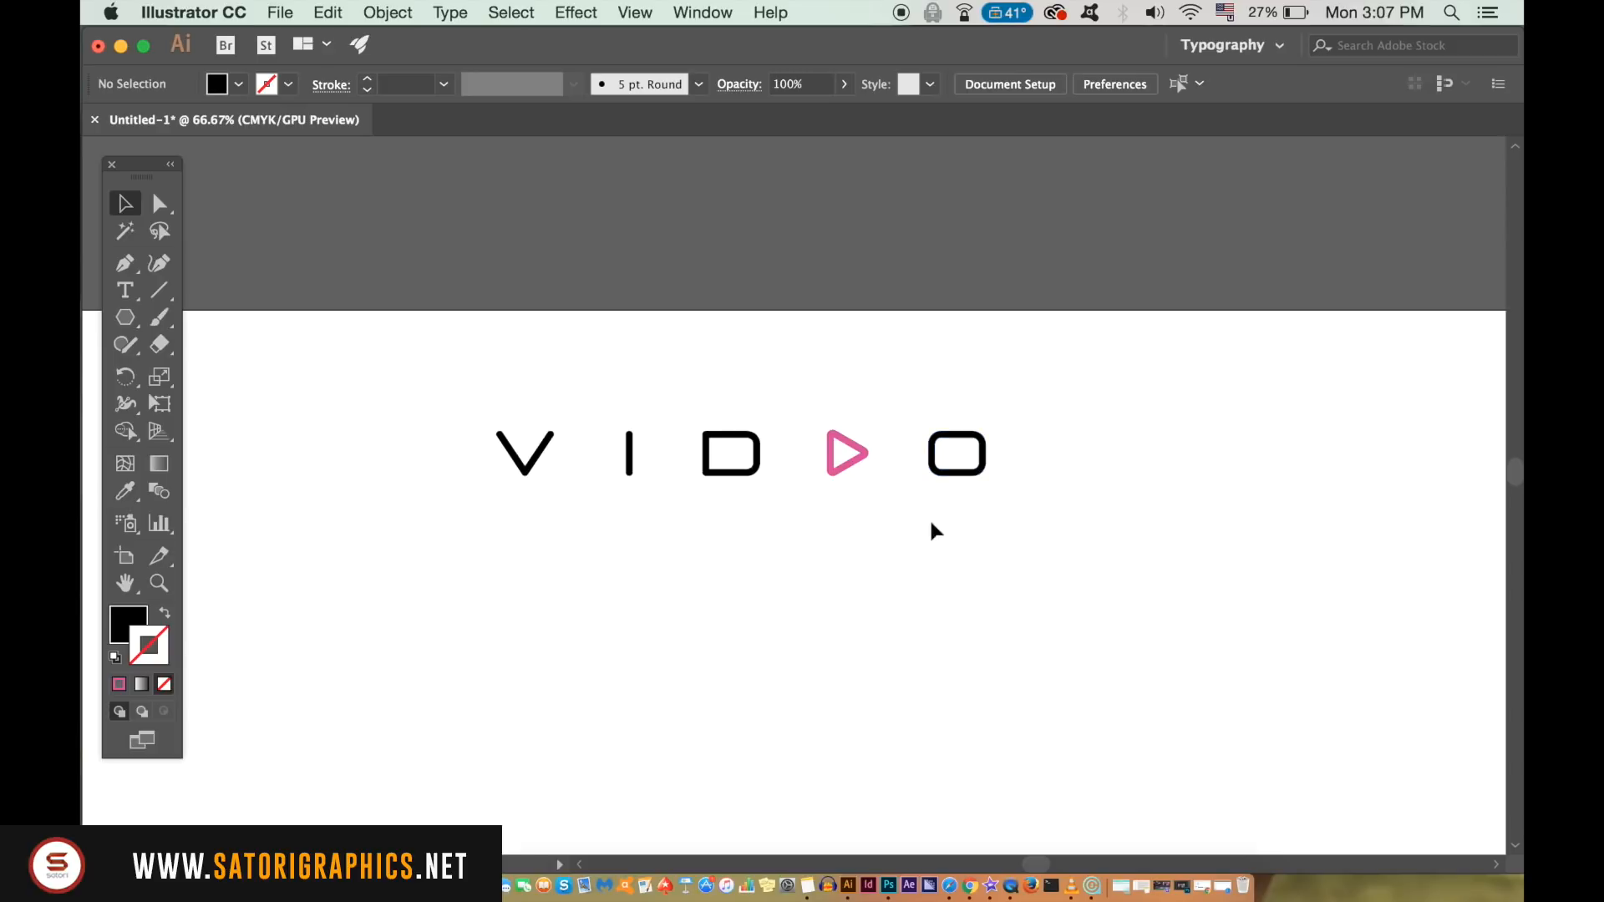
Examine the spacing between the letters and the triangle at several magnifications.
key("super+minus")
key("super+minus")
key("super+equal")
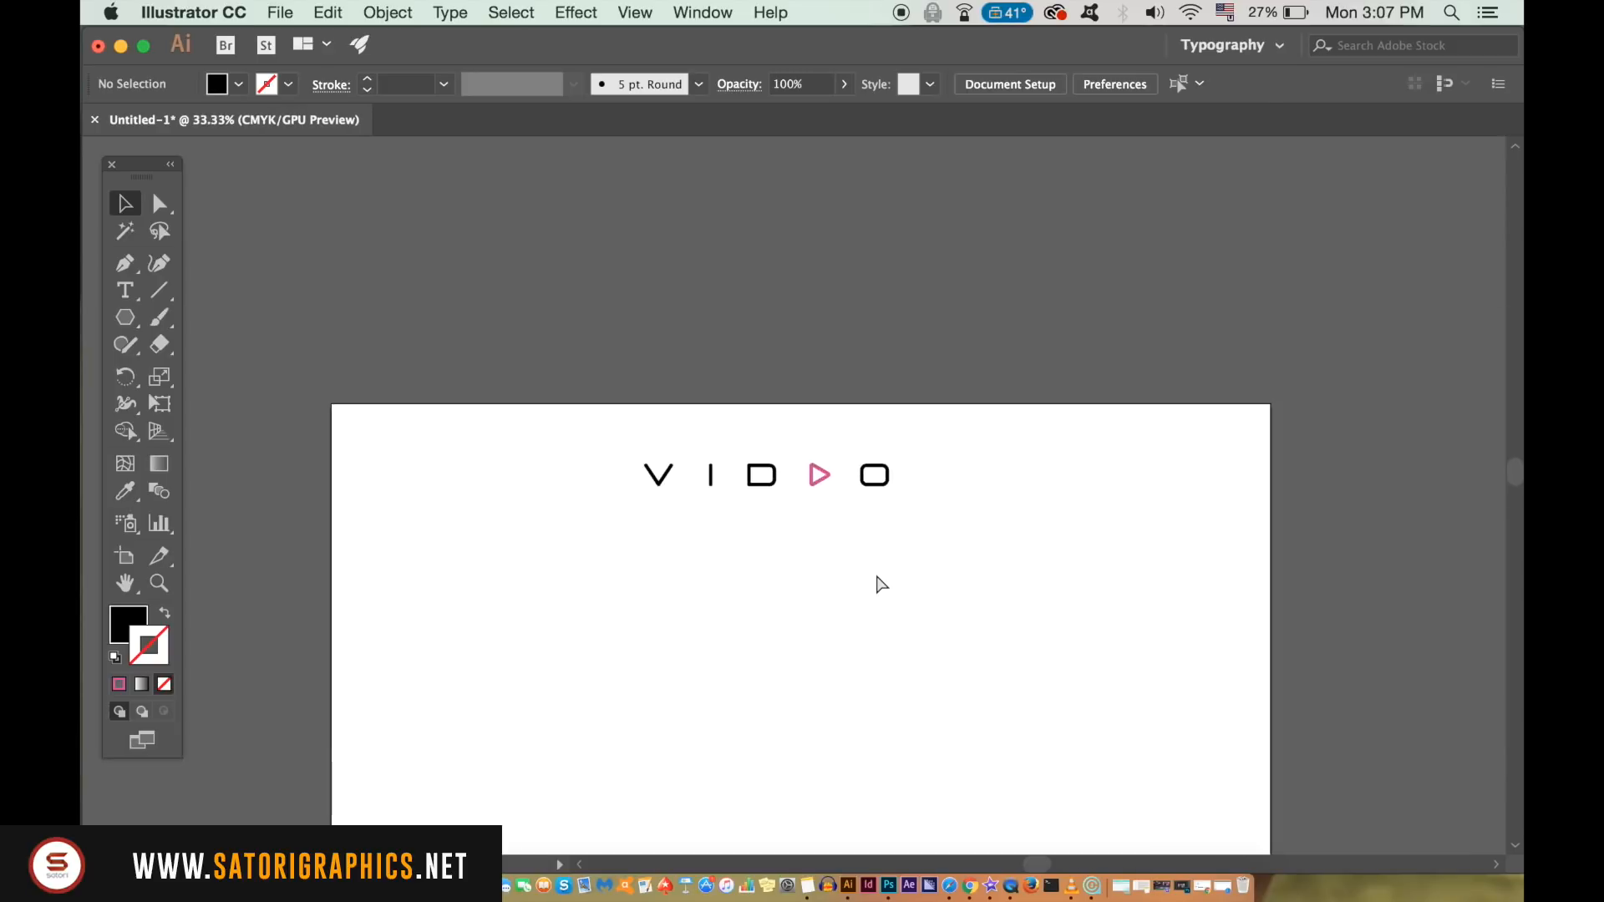
key("super+equal")
key("super+equal")
key("super+equal")
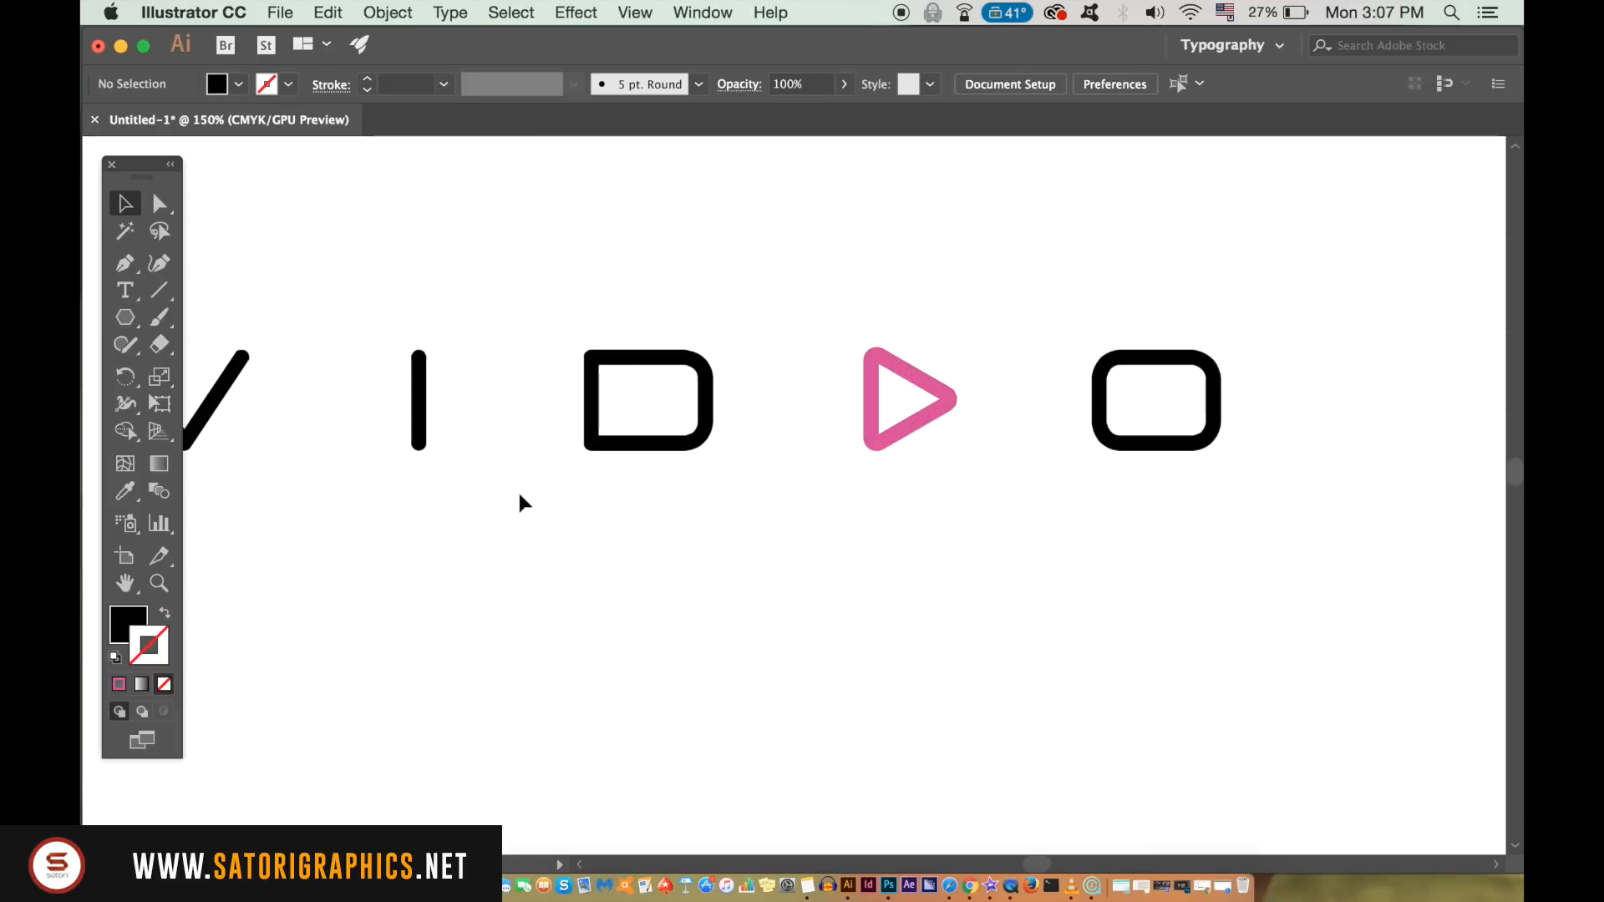
left_click_drag(548, 473, 737, 487)
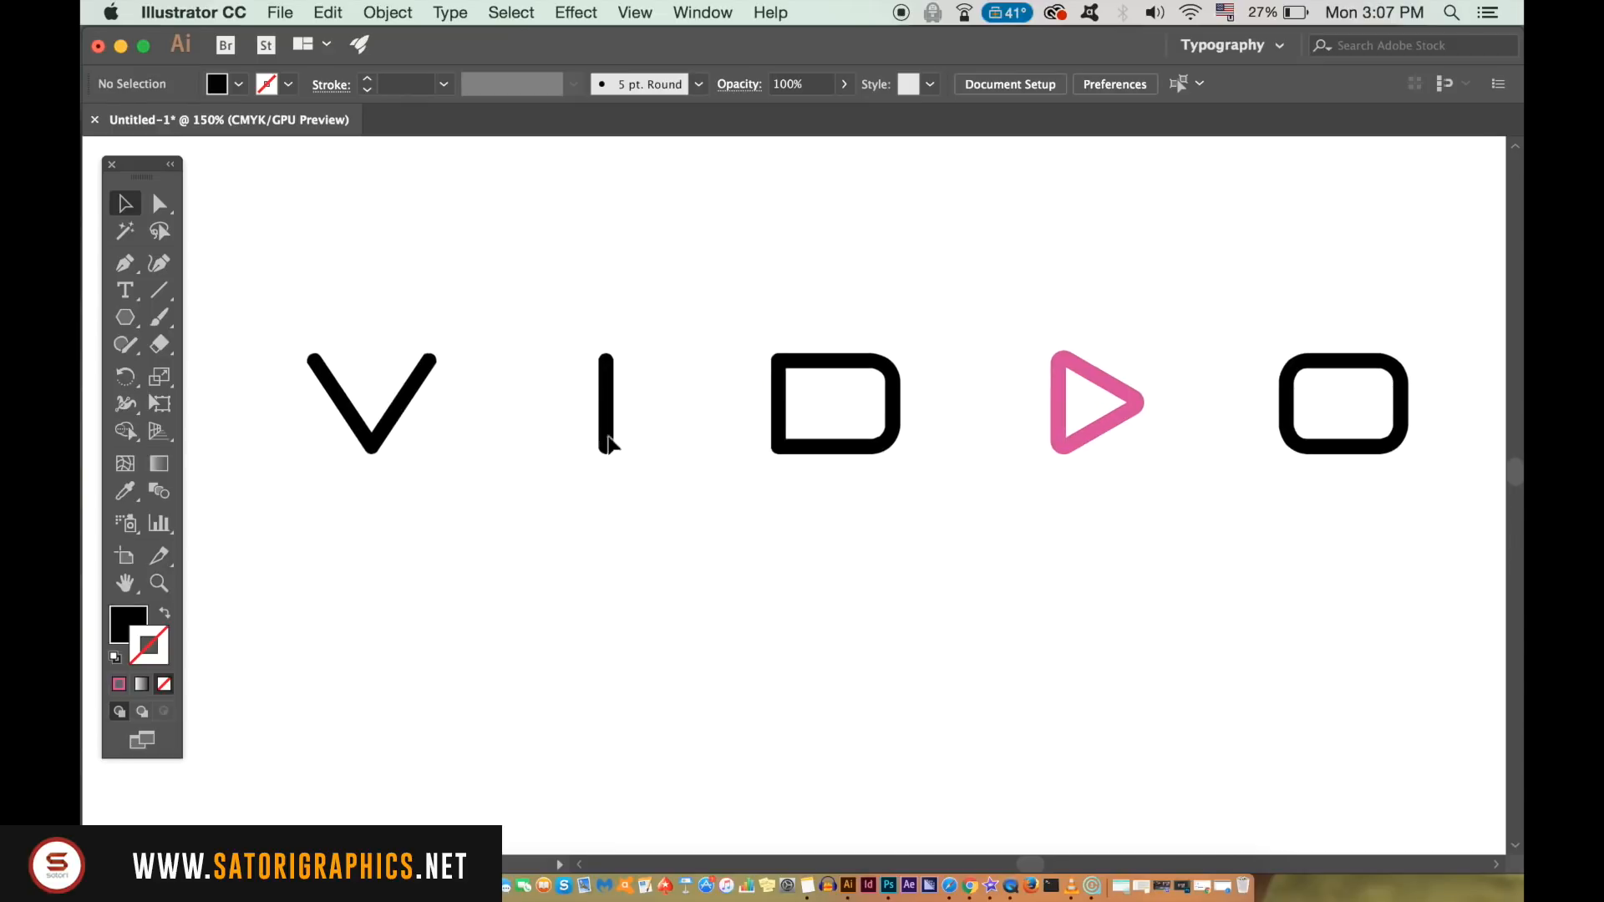
scroll(798, 498, "down", 5)
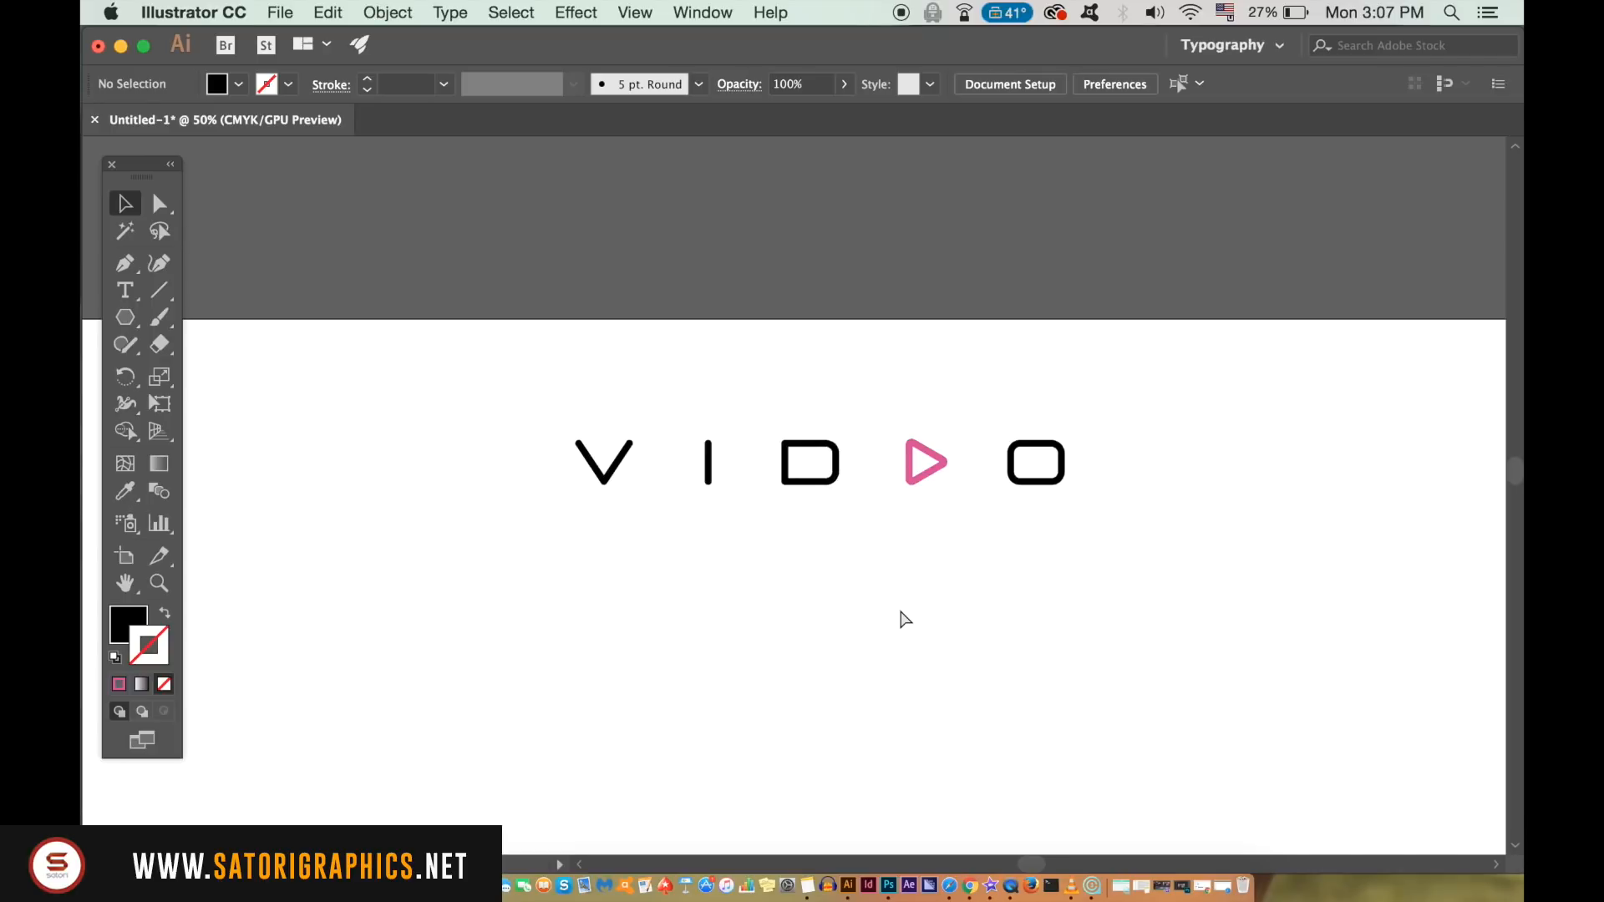
Show the rulers and place two horizontal guides along the top and bottom edges of the letters.
key("super+r")
left_click_drag(804, 143, 812, 486)
scroll(812, 487, "up", 6)
left_click_drag(569, 401, 565, 394)
scroll(627, 668, "up", 5)
left_click_drag(734, 180, 717, 341)
Convert the pink triangle's stroke to a filled shape with Outline Stroke.
key("super+minus")
key("super+minus")
key("super+minus")
key("super+plus")
key("super+plus")
key("super+plus")
left_click_drag(1036, 445, 638, 391)
left_click_drag(1150, 343, 541, 371)
left_click(814, 429)
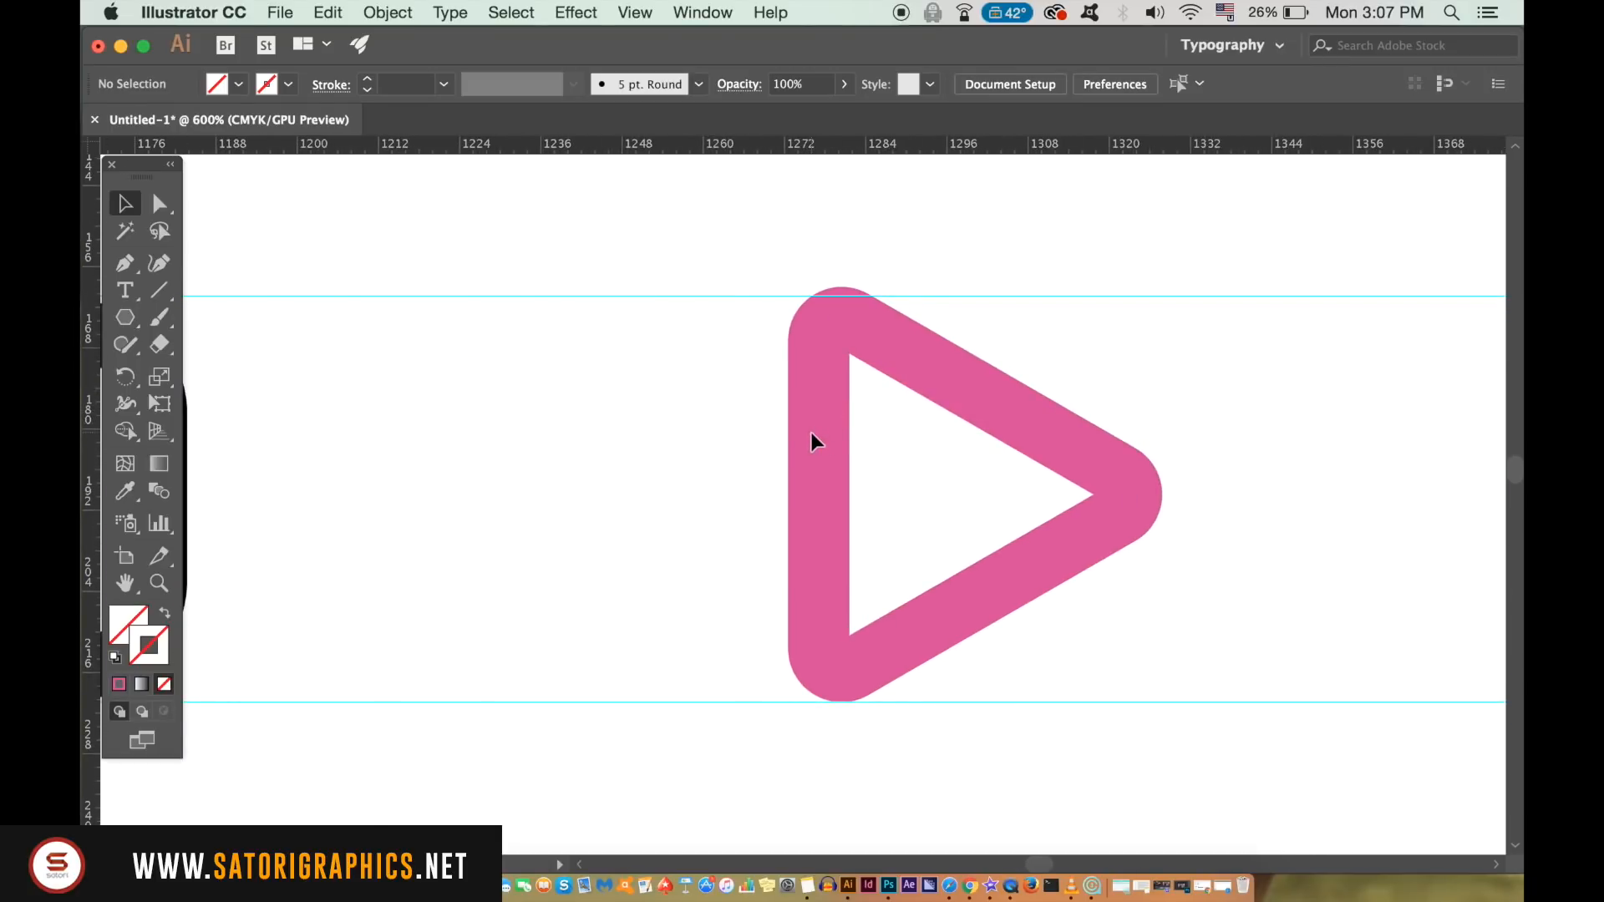
left_click(818, 433)
left_click(388, 12)
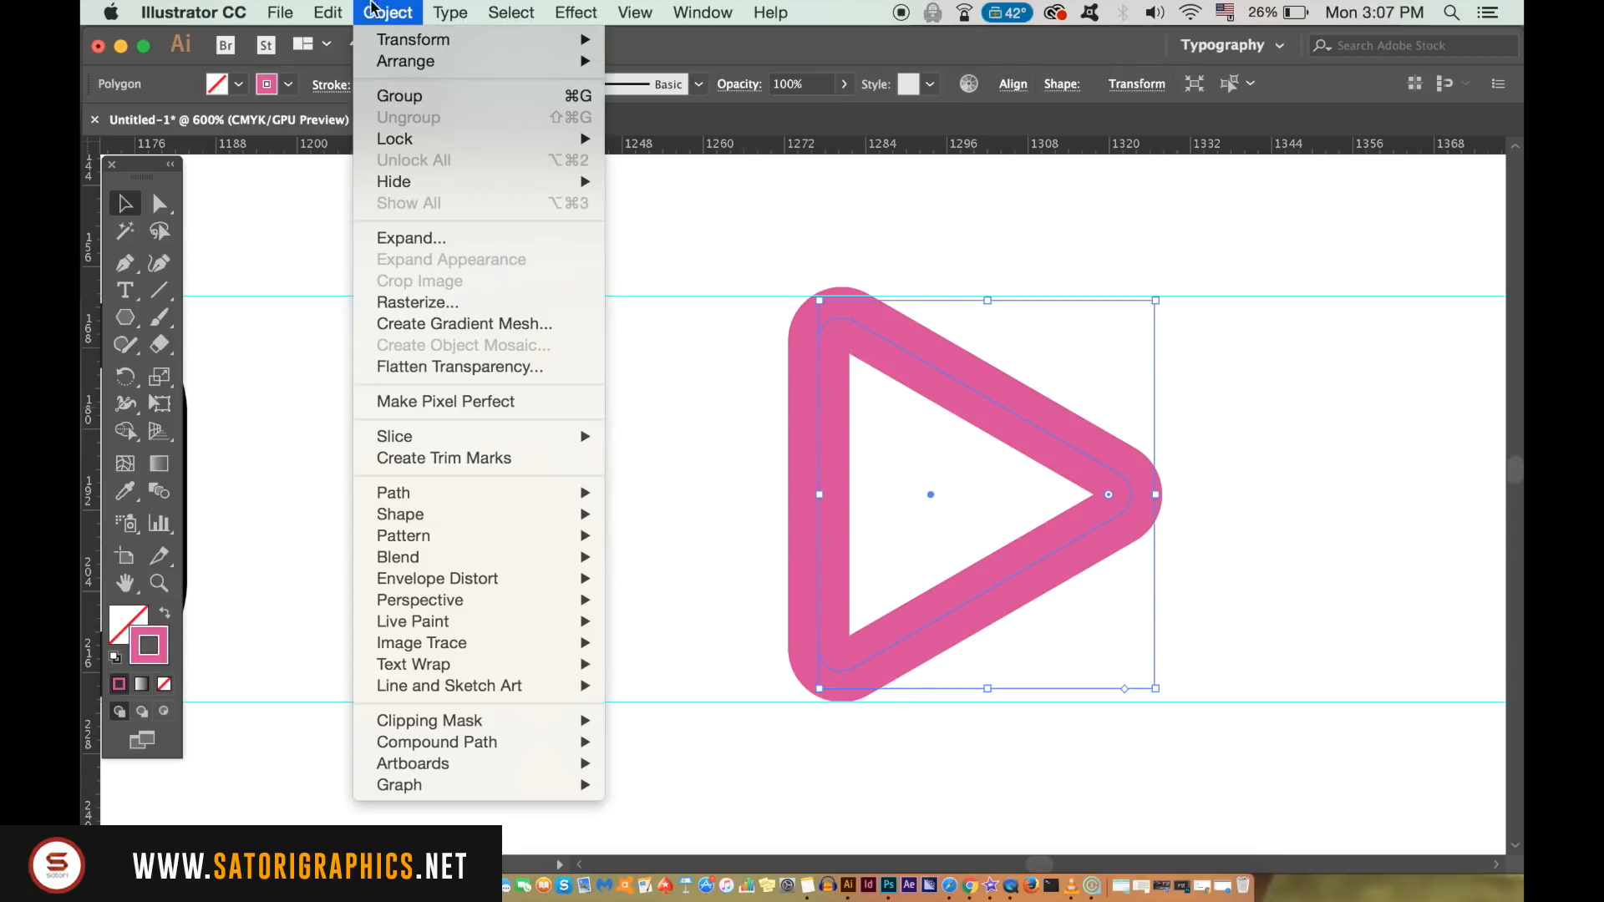
mouse_move(502, 493)
left_click(706, 552)
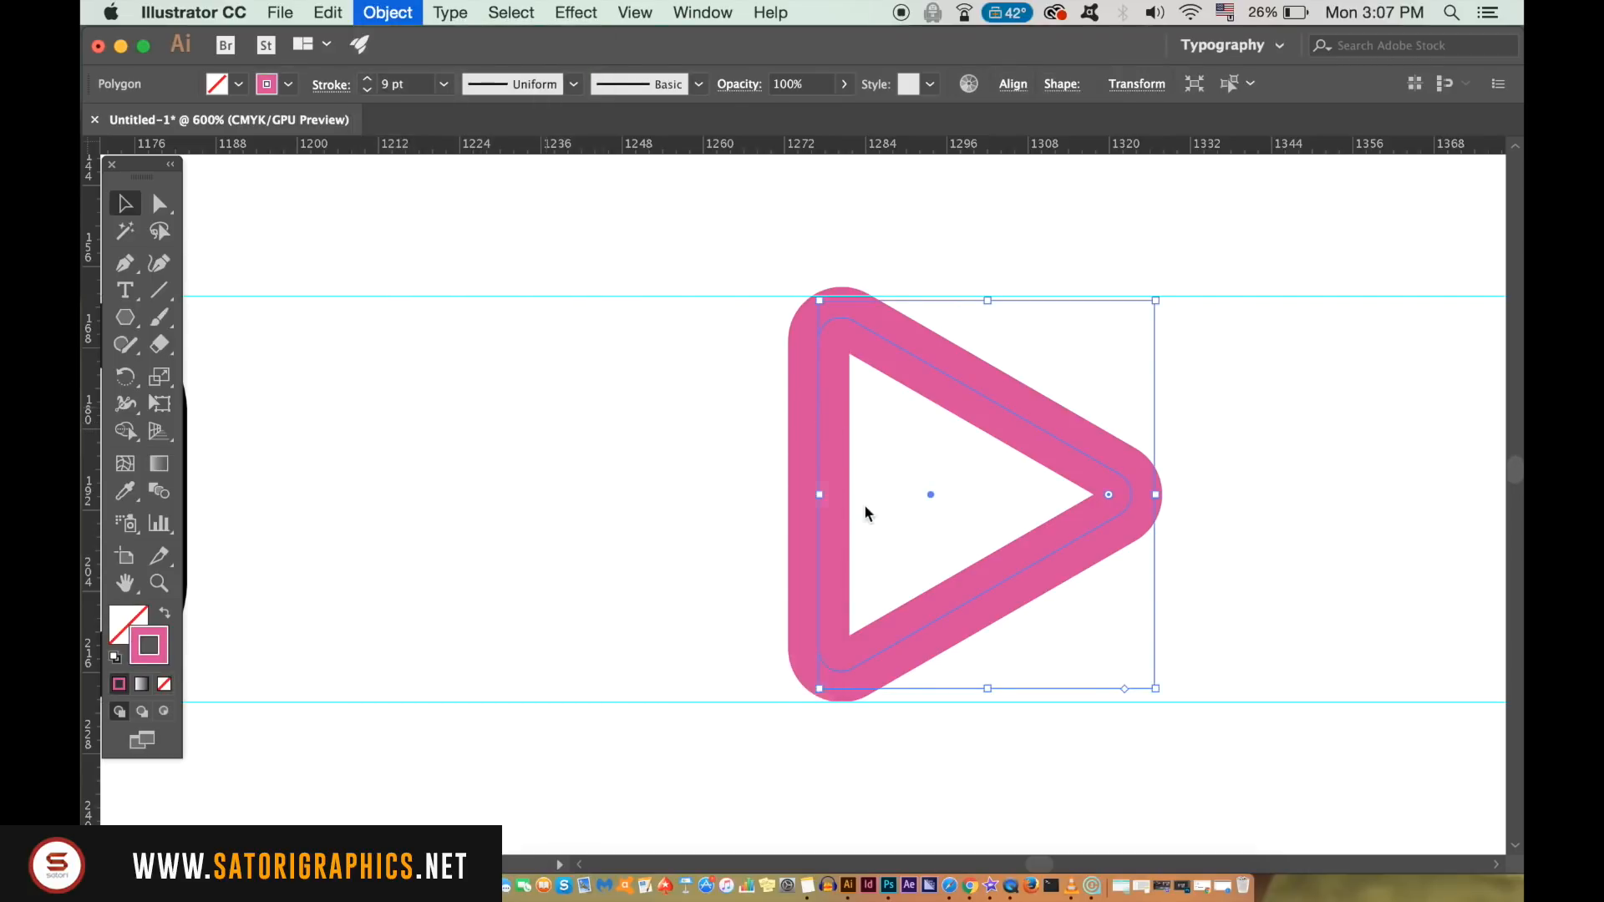
Align the triangle's base with the lower guide and scale it down proportionally to fit between the guides.
key("Down")
key("Down")
key("Down")
key("Up")
key("Up")
key("Down")
left_click_drag(1161, 715, 1130, 717)
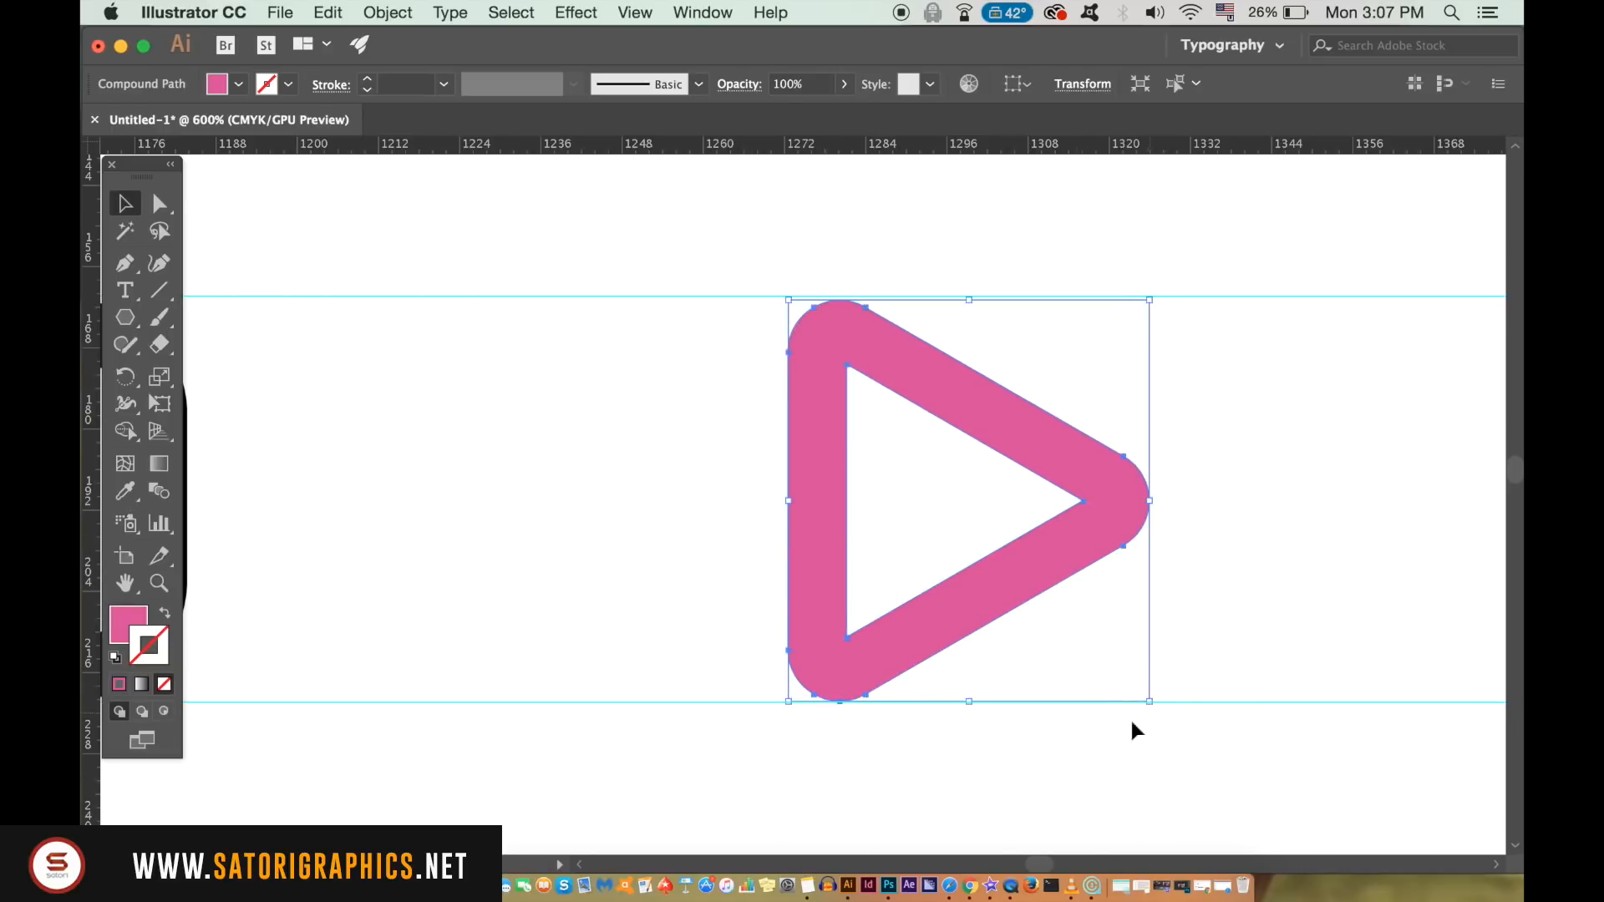
Scale the triangle up slightly so its rounded corners meet both the top and bottom guides exactly.
left_click(1129, 727)
key("super+minus")
key("super+minus")
key("super+minus")
key("super+minus")
key("super+equal")
key("super+equal")
key("super+equal")
key("super+equal")
key("super+equal")
key("super+equal")
key("super+minus")
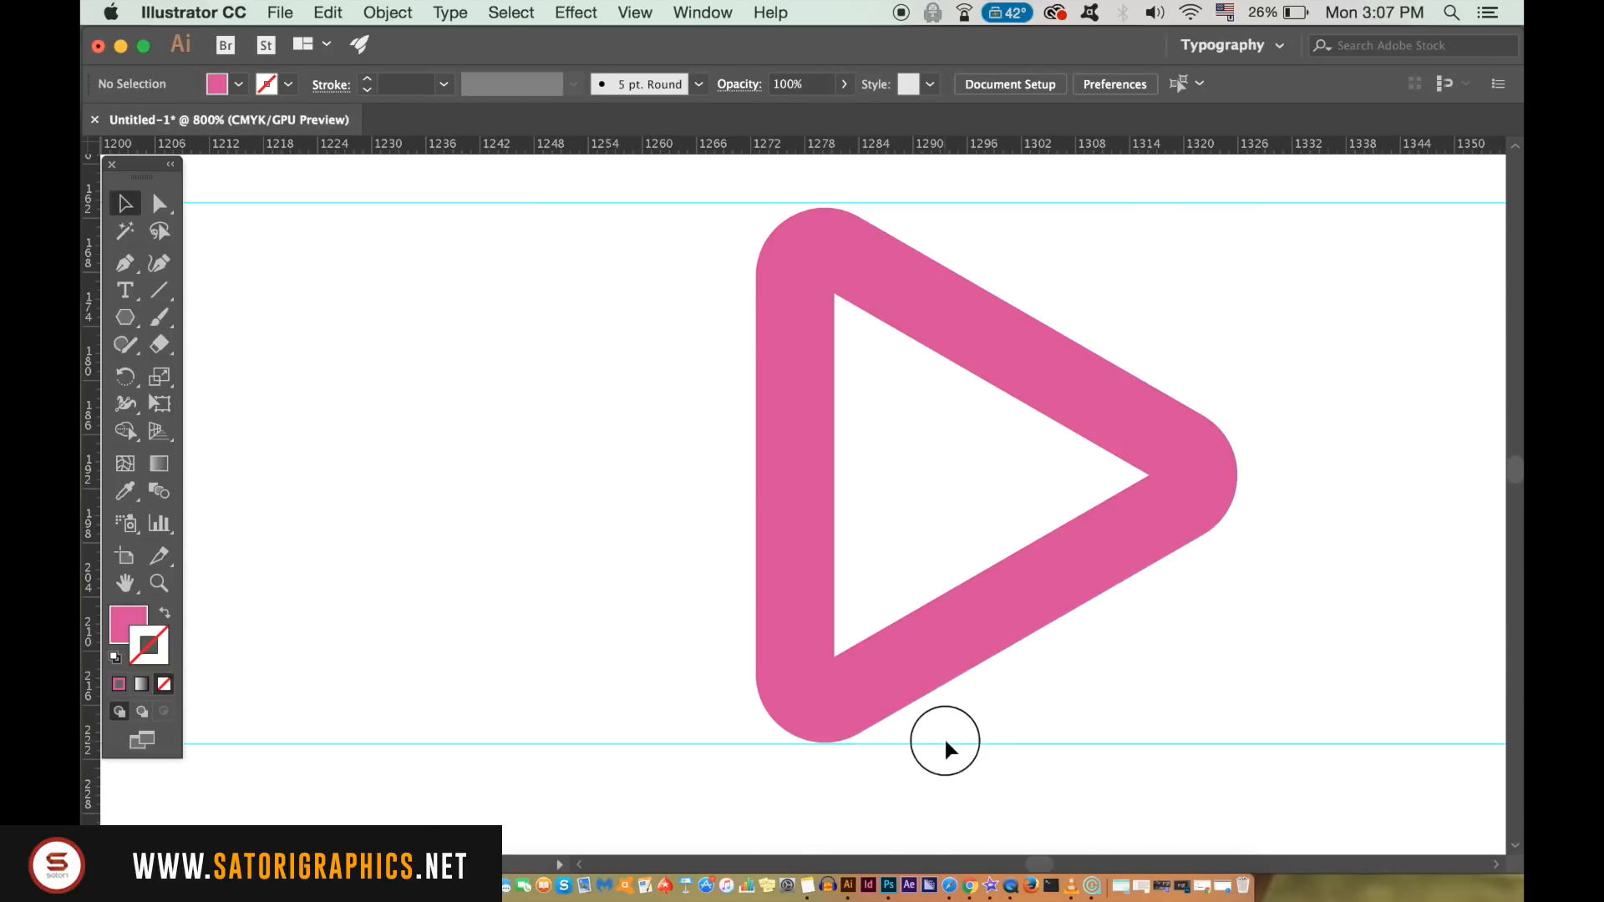
left_click_drag(944, 735, 924, 687)
left_click_drag(1238, 207, 1243, 202)
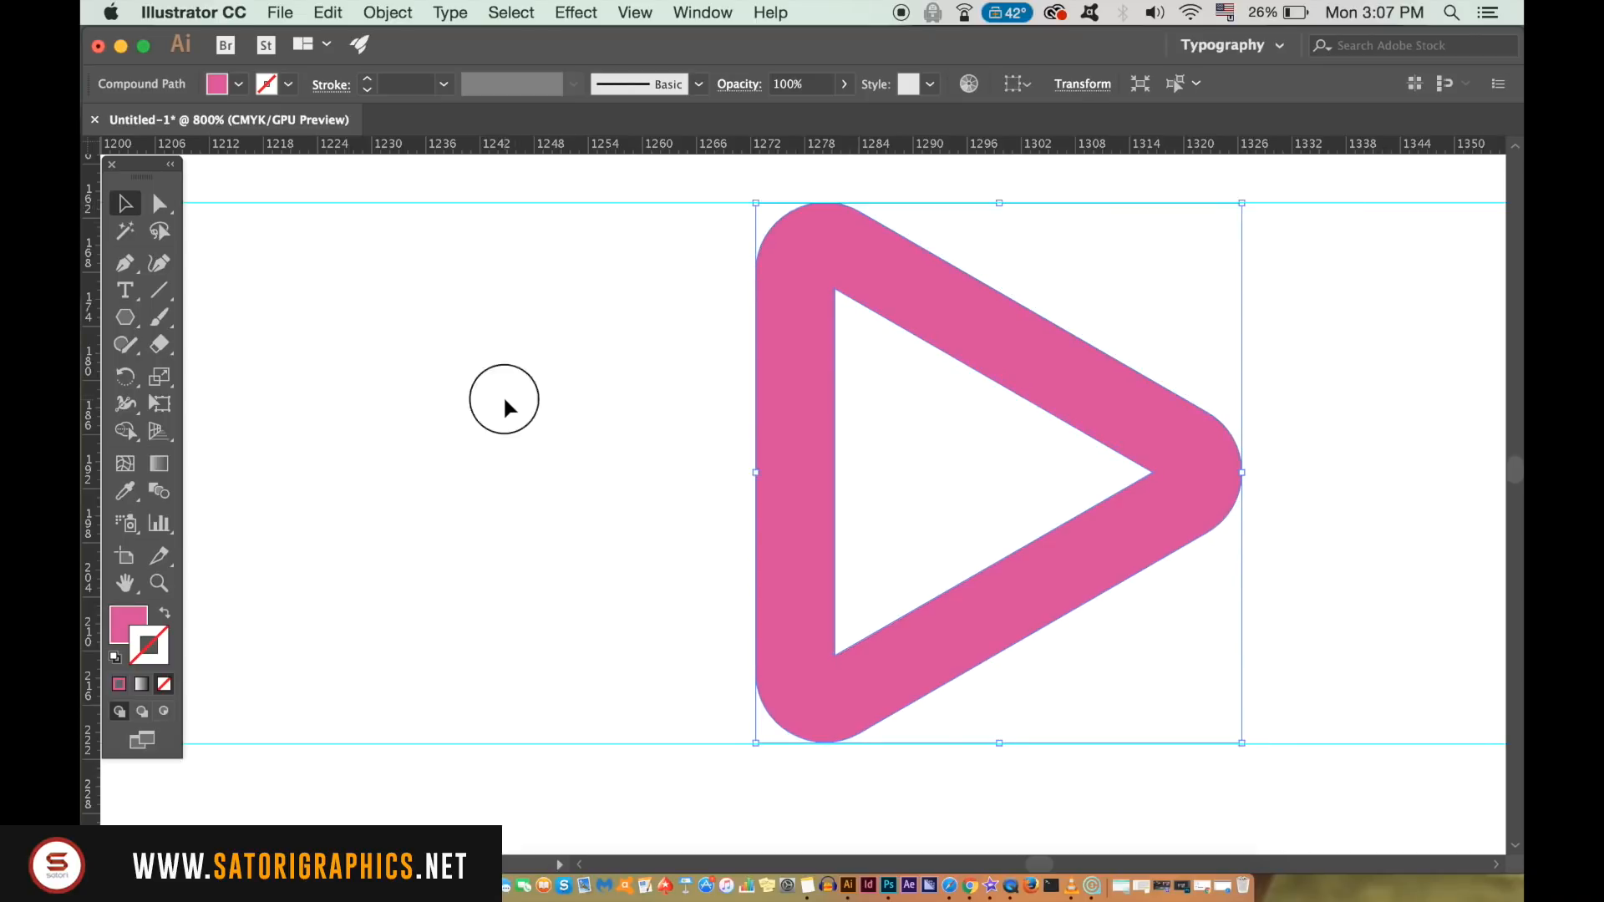
left_click(505, 401)
Hide the horizontal guides around the wordmark.
key("super+minus")
key("super+minus")
mouse_move(483, 401)
left_mouse_down()
mouse_move(627, 447)
mouse_move(781, 451)
left_mouse_up()
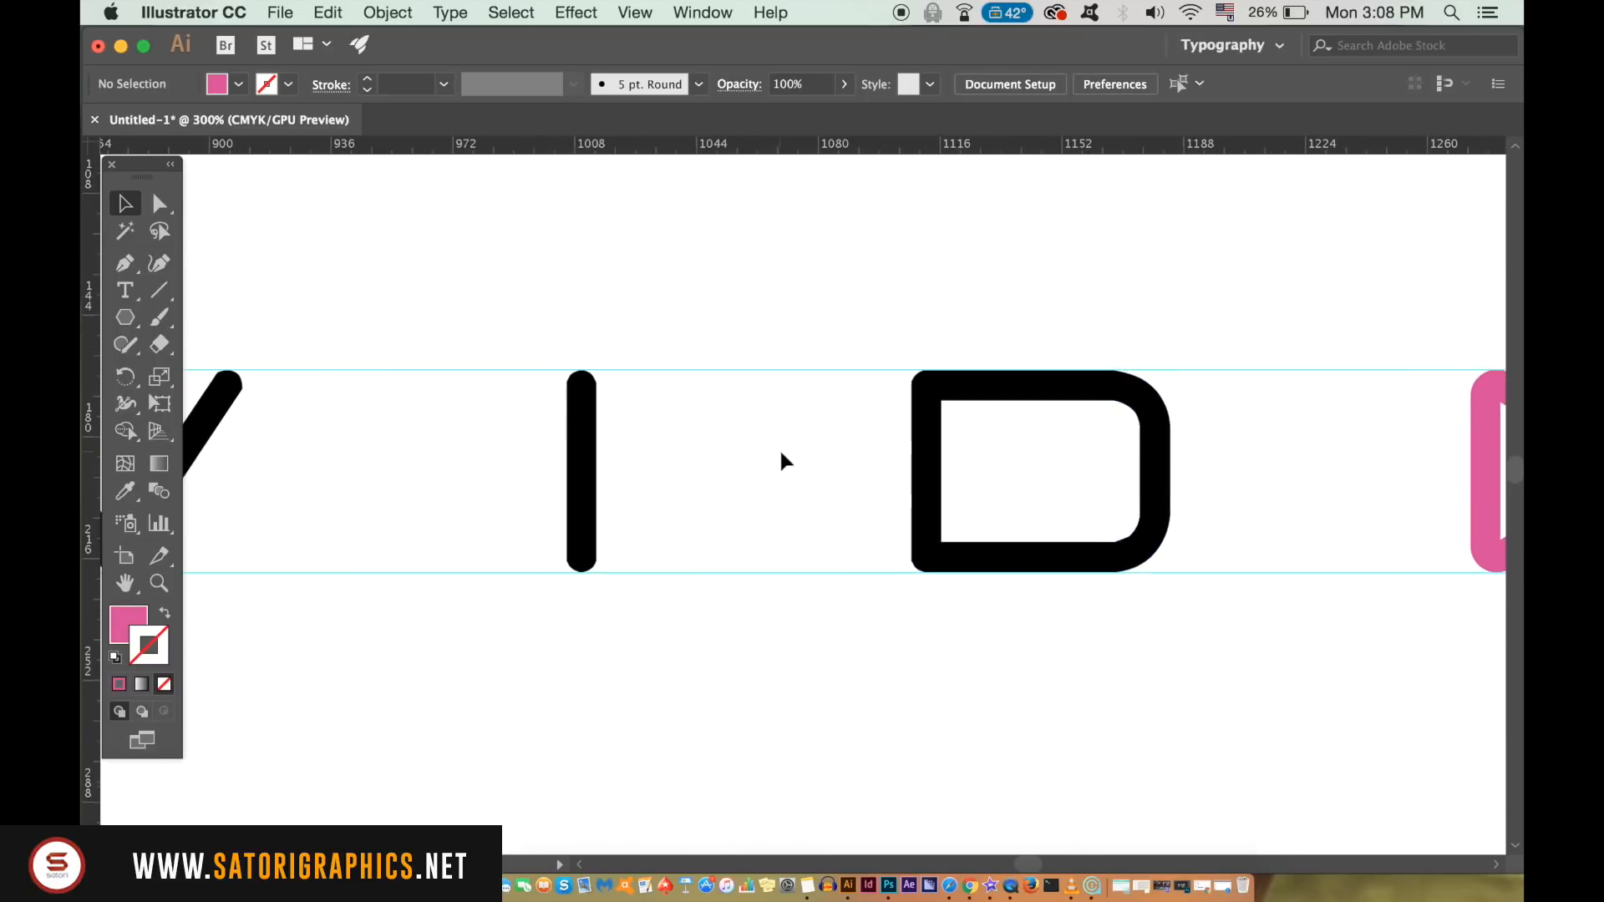
key("super+equal")
right_click(745, 476)
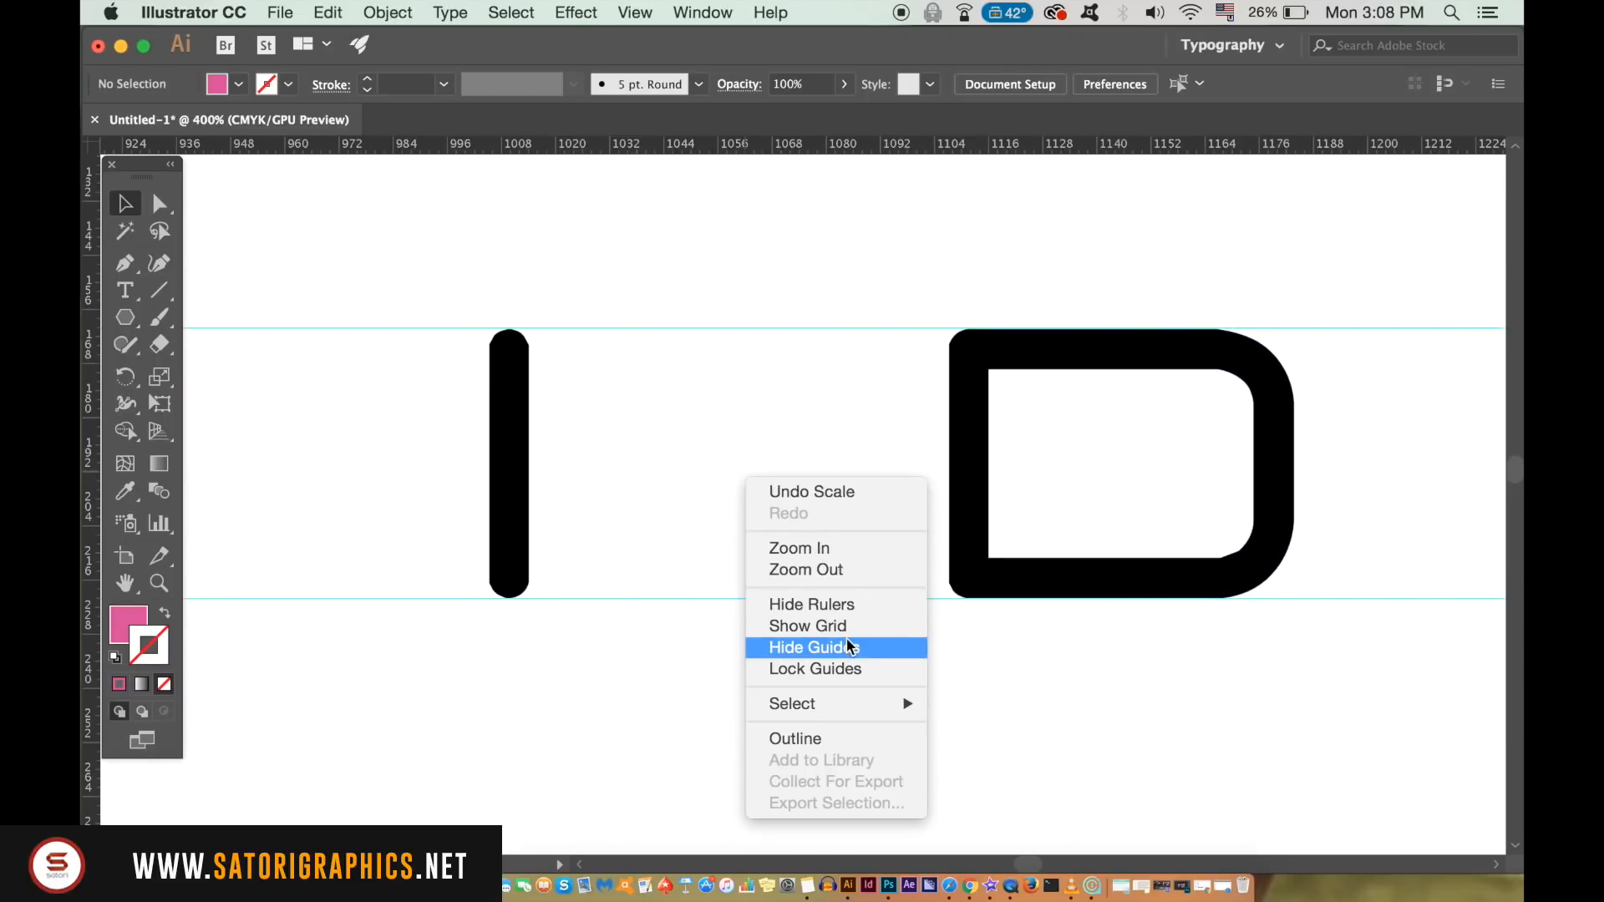
left_click(827, 648)
Inspect the anchor points on the rounded lower end of the letter I.
key("super+equal")
key("super+equal")
key("super+equal")
mouse_move(627, 577)
left_mouse_down()
mouse_move(734, 551)
mouse_move(834, 369)
left_mouse_up()
key("super+equal")
left_click(163, 209)
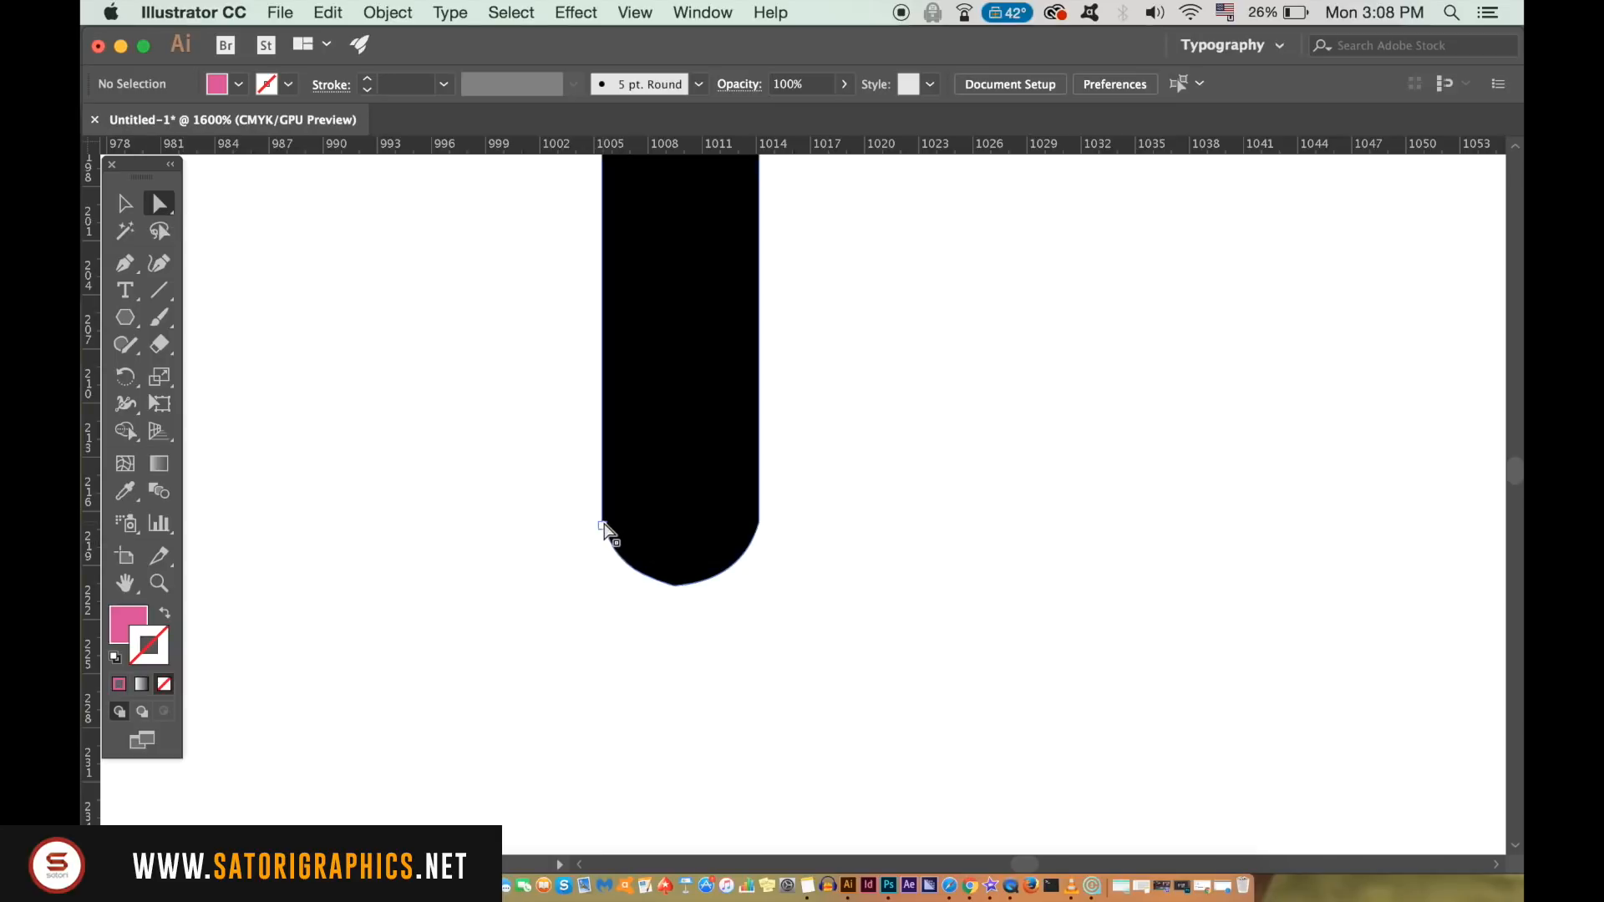
left_click(546, 391)
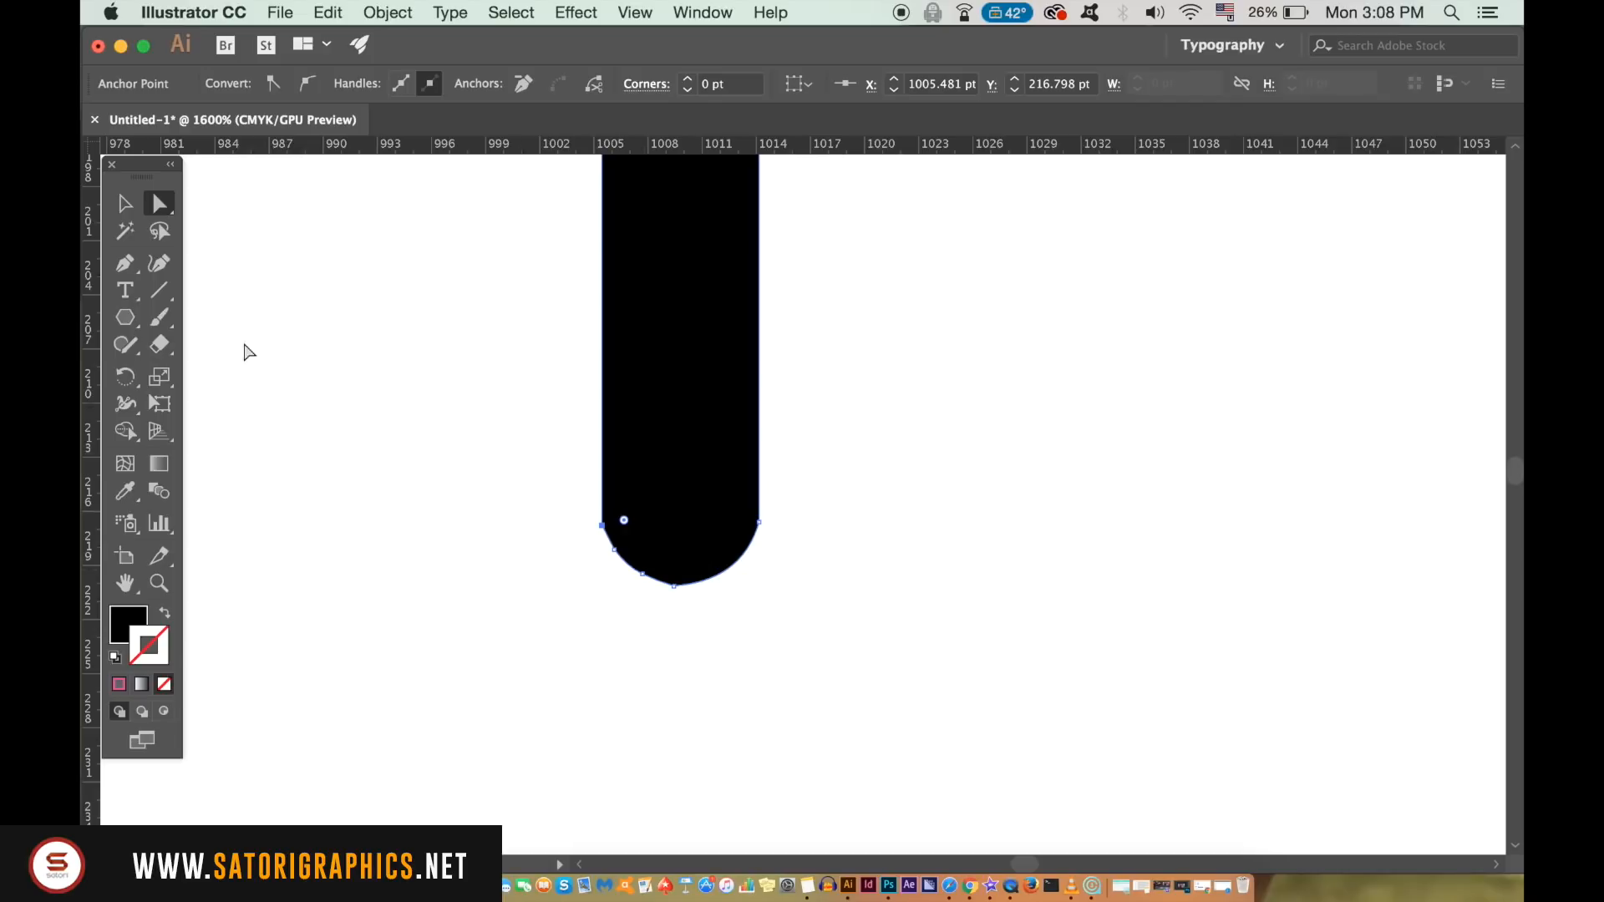
Smooth the curve around the rounded lower end of the letter I with the Smooth Tool.
key("v")
left_click(125, 344)
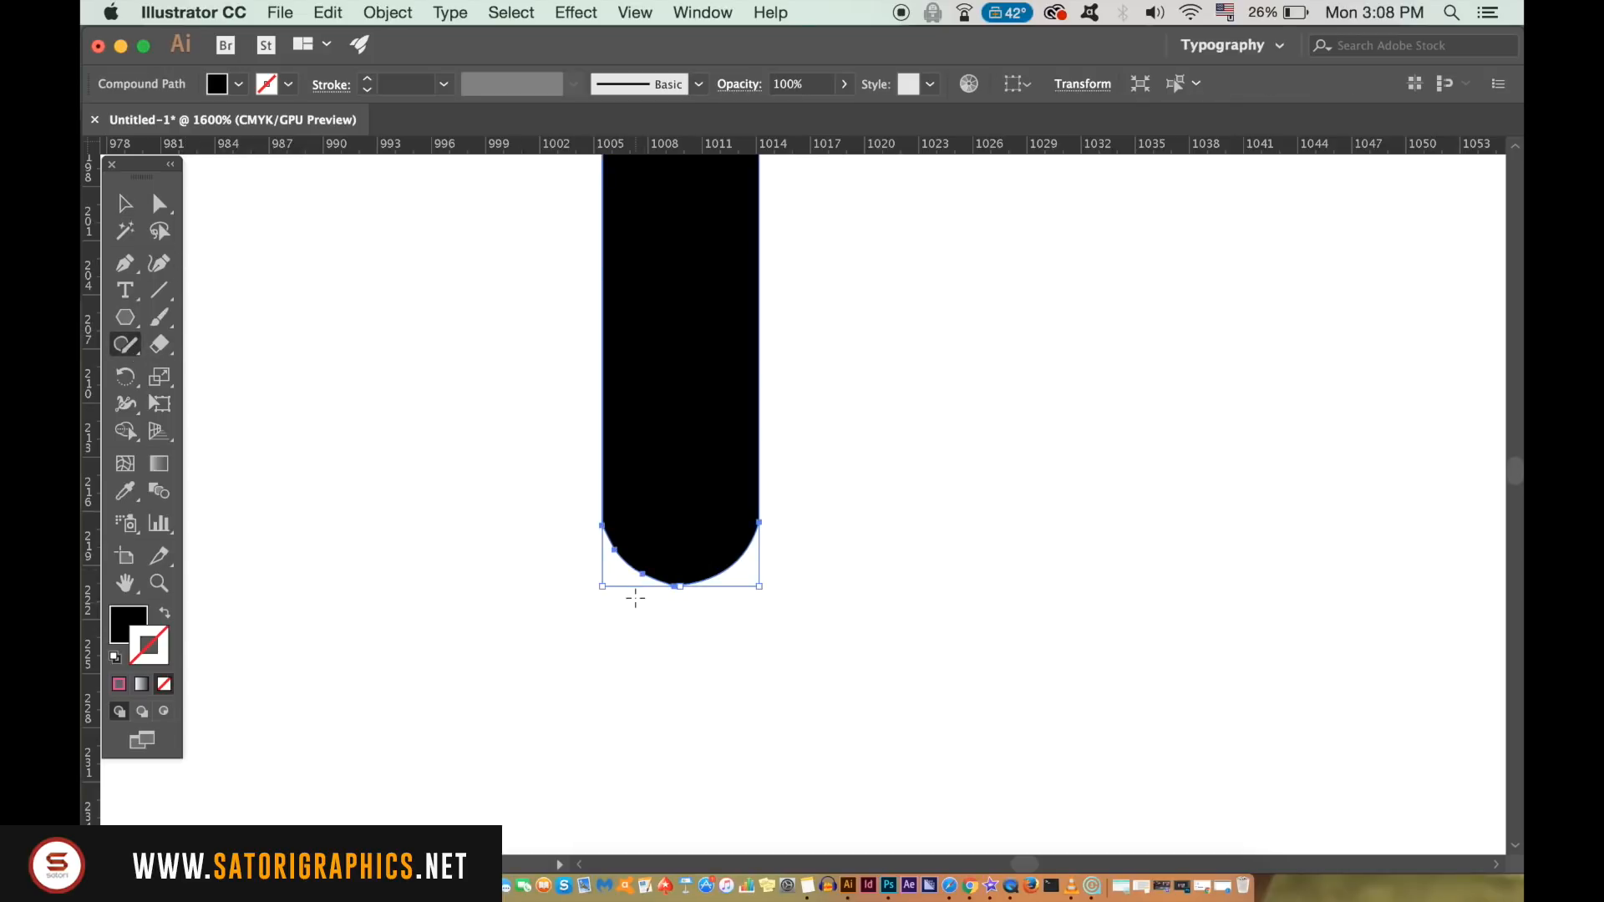
left_click(132, 349)
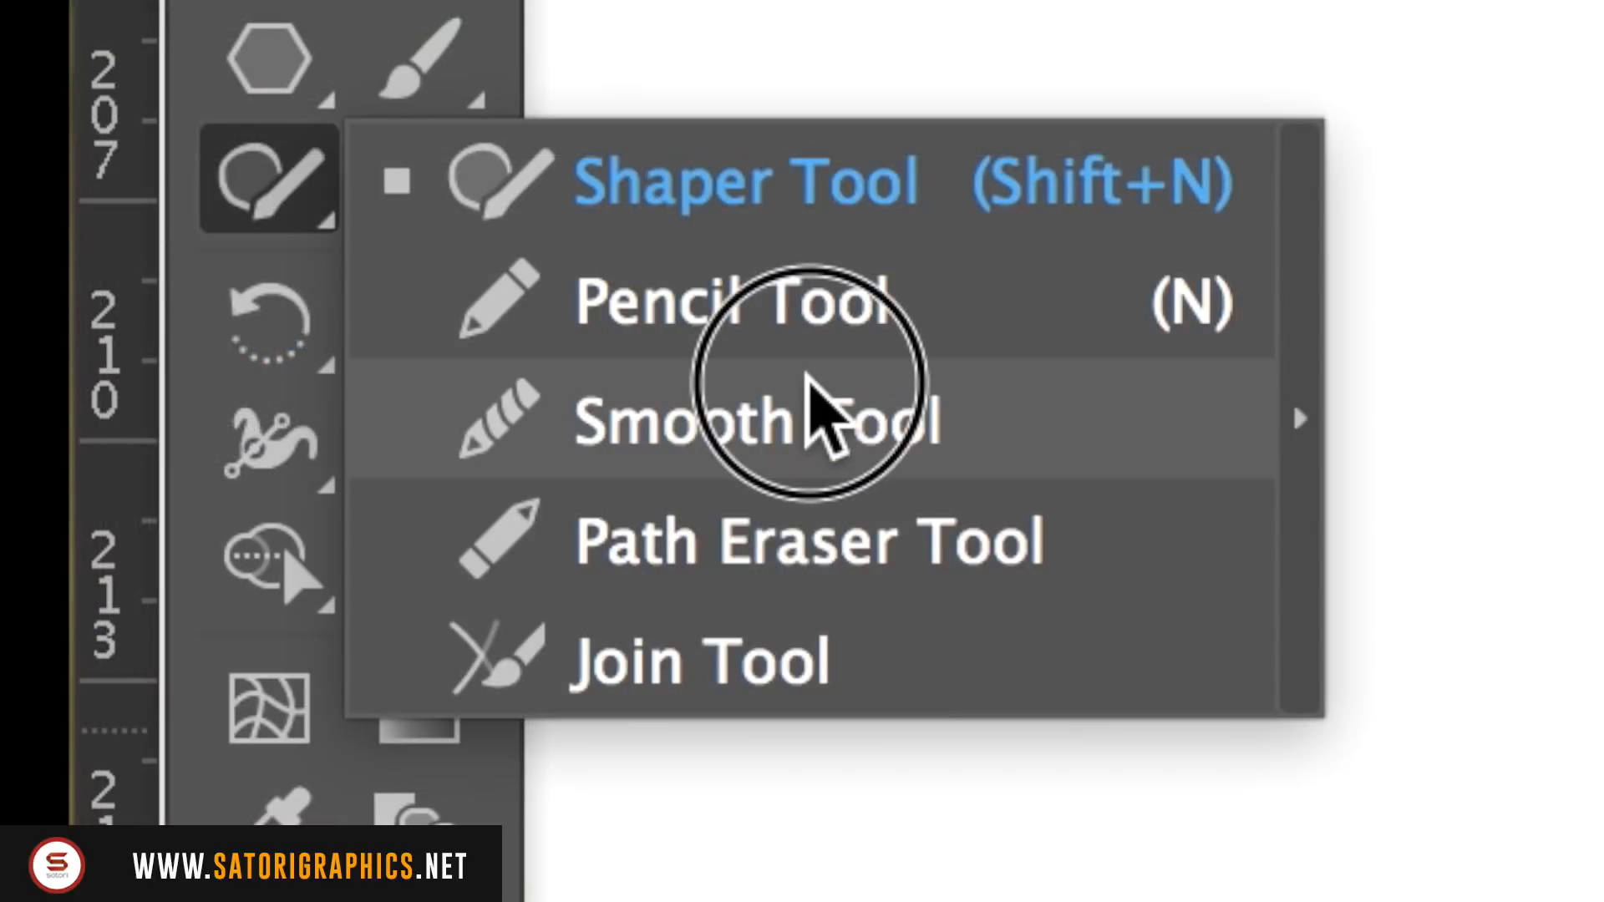
left_click(808, 377)
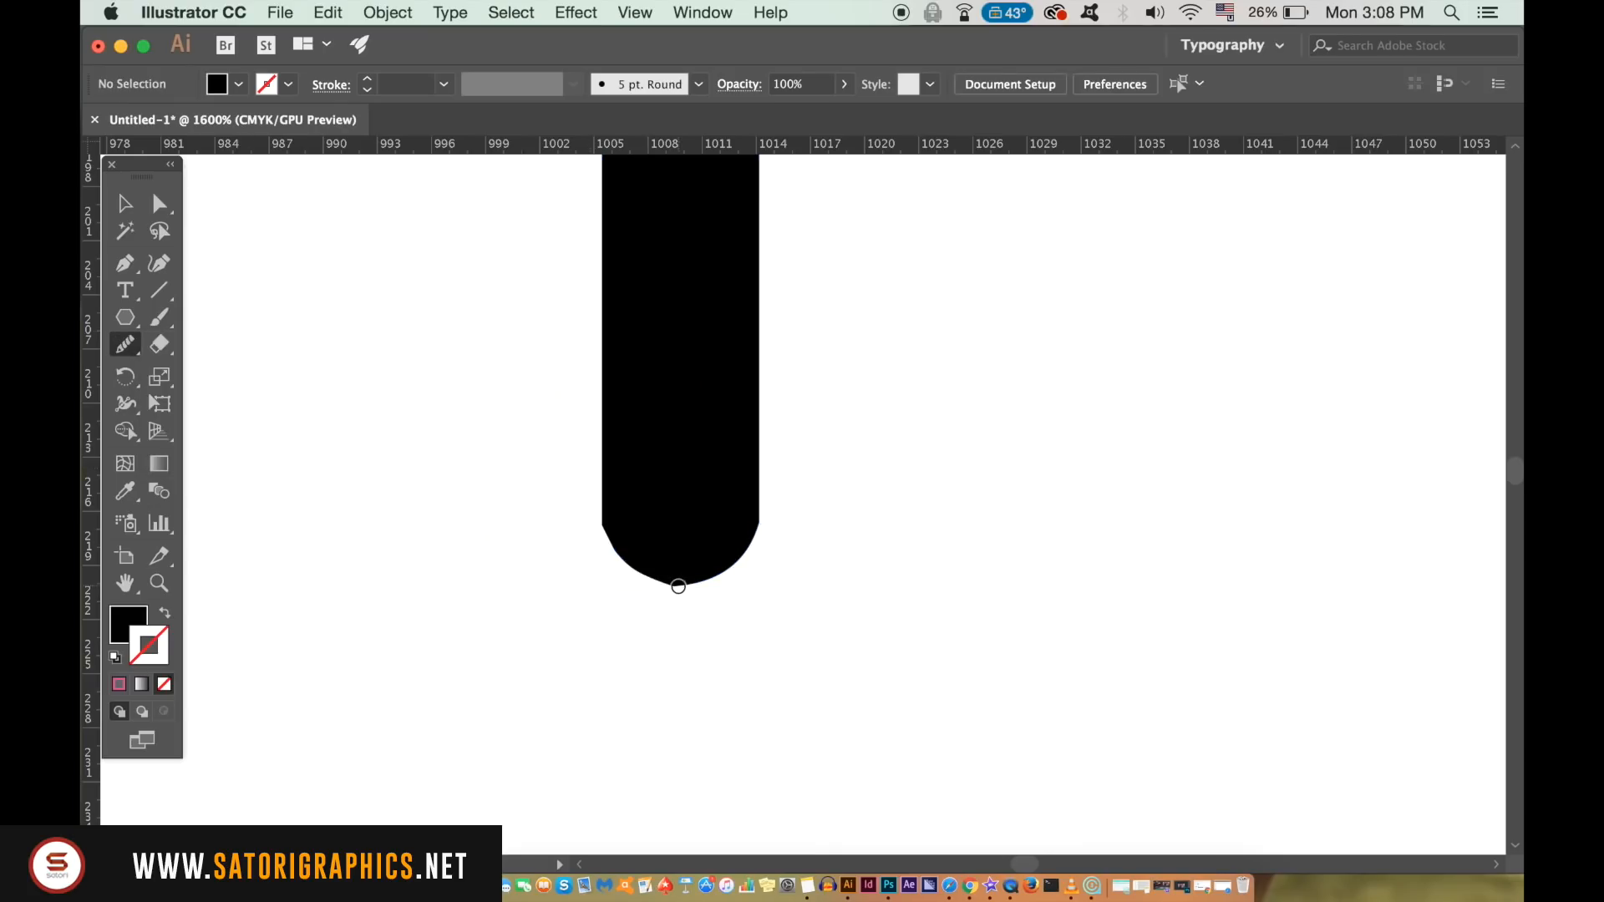
left_click(125, 203)
left_click(609, 326)
left_click(125, 345)
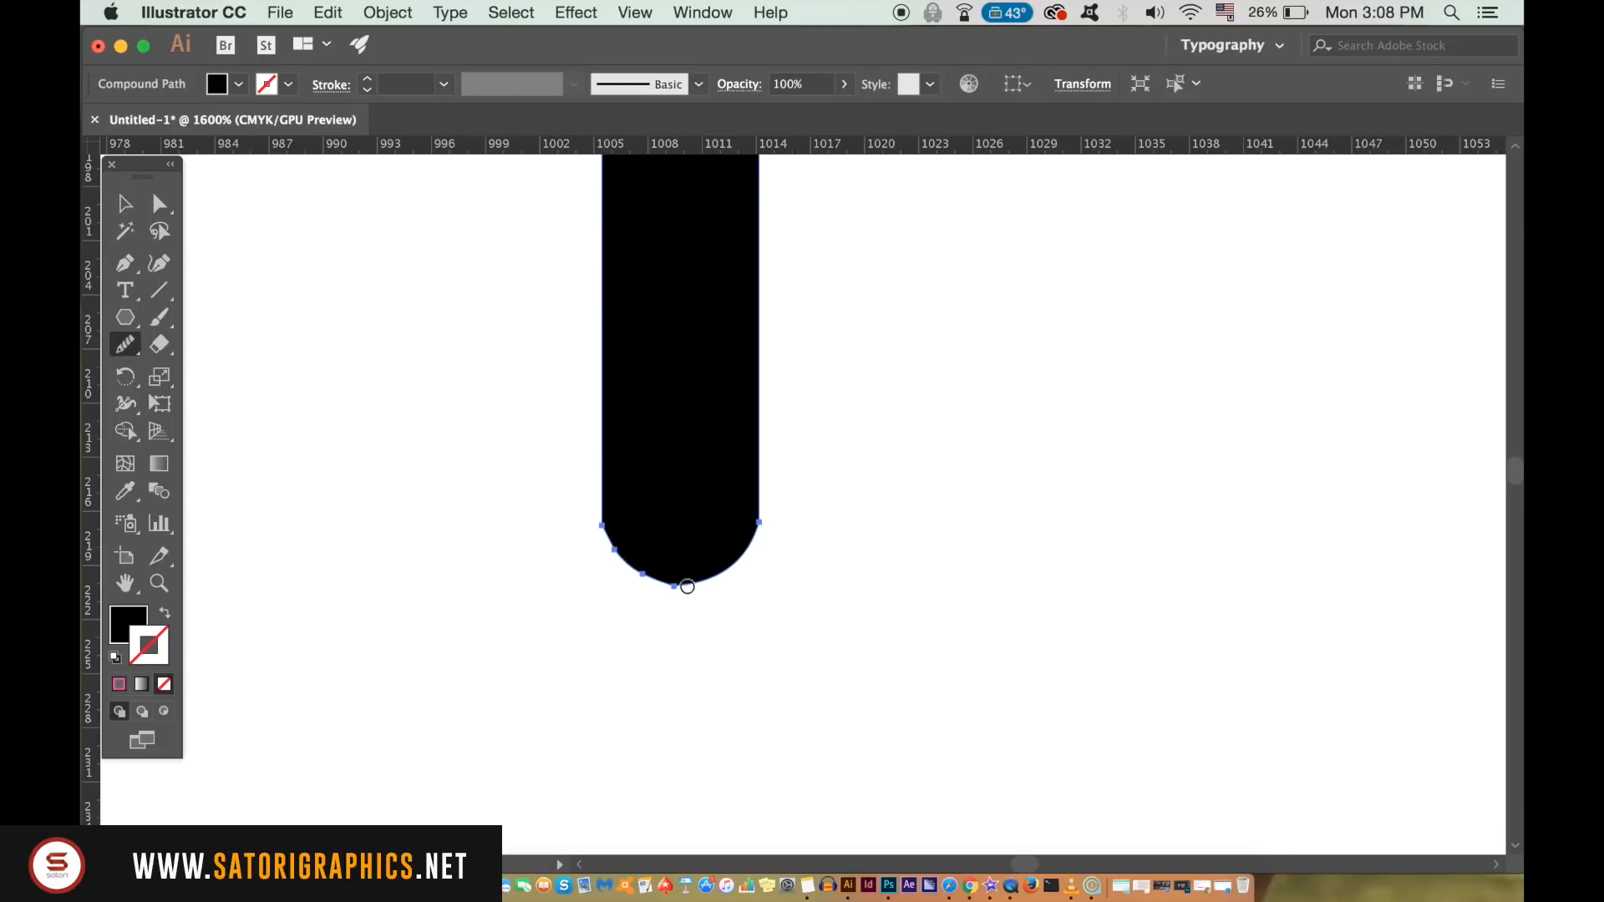
left_click_drag(676, 588, 673, 582)
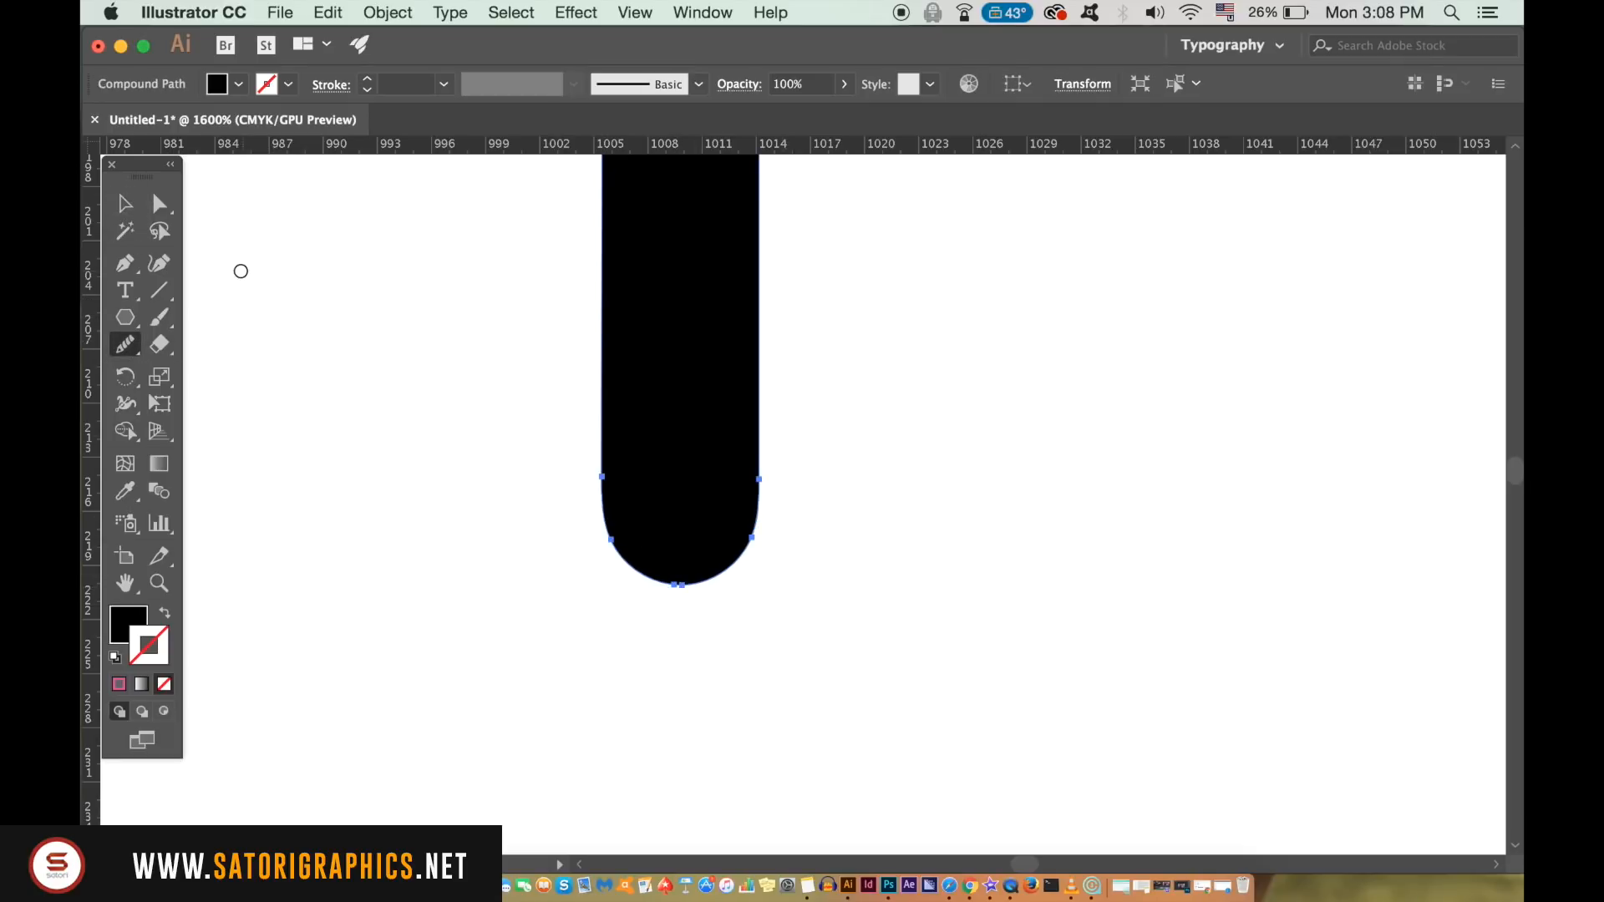
left_click(125, 203)
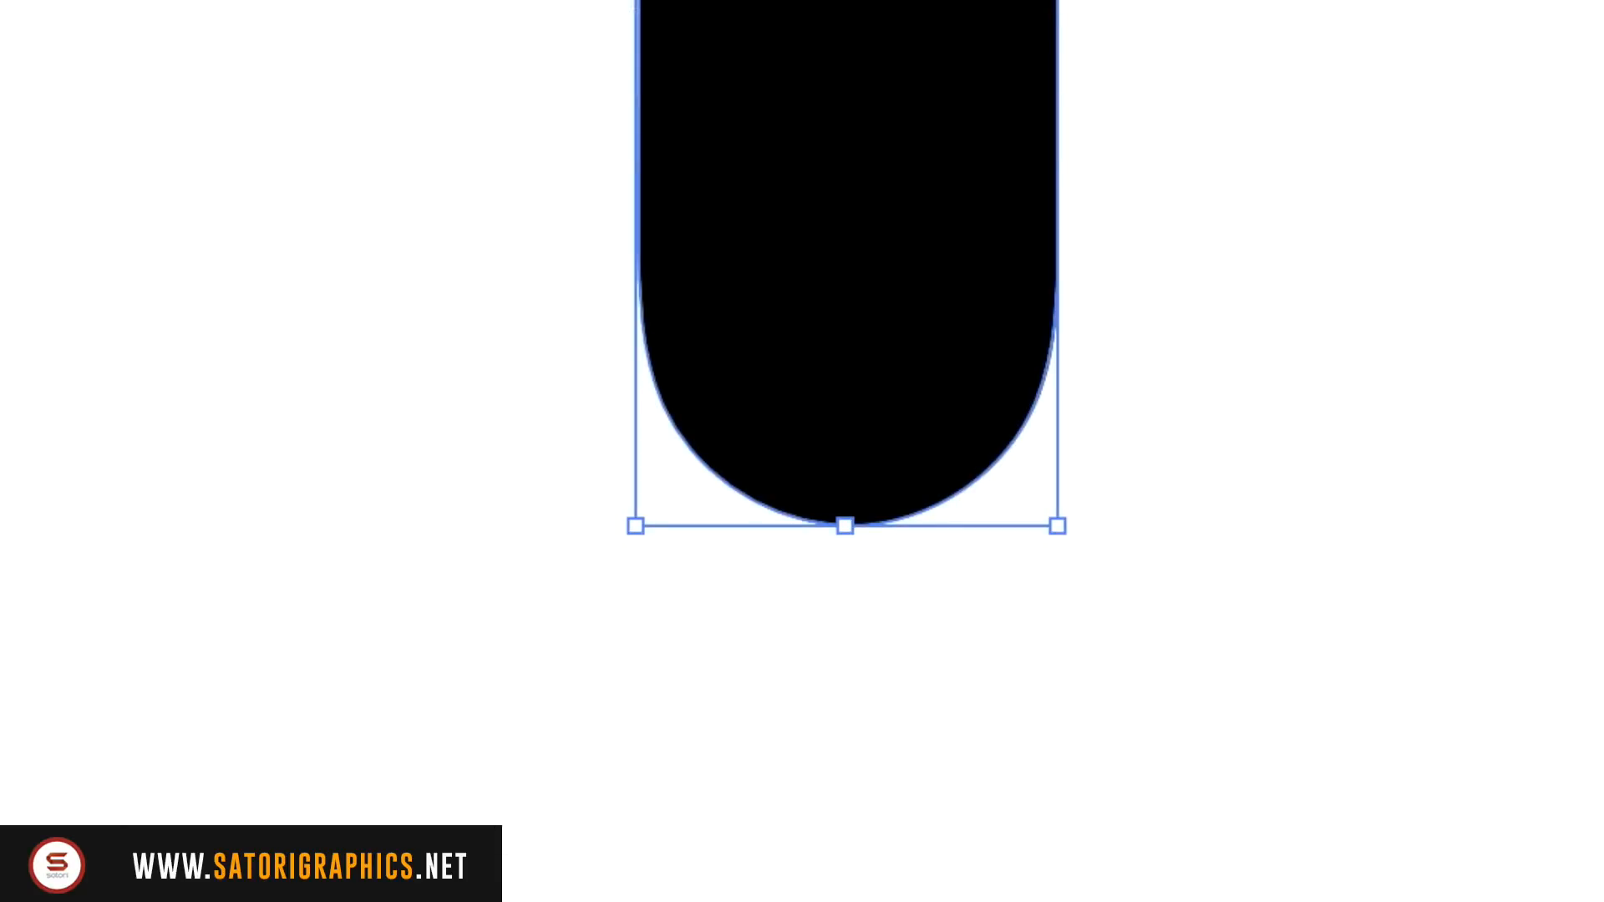
left_click(323, 237)
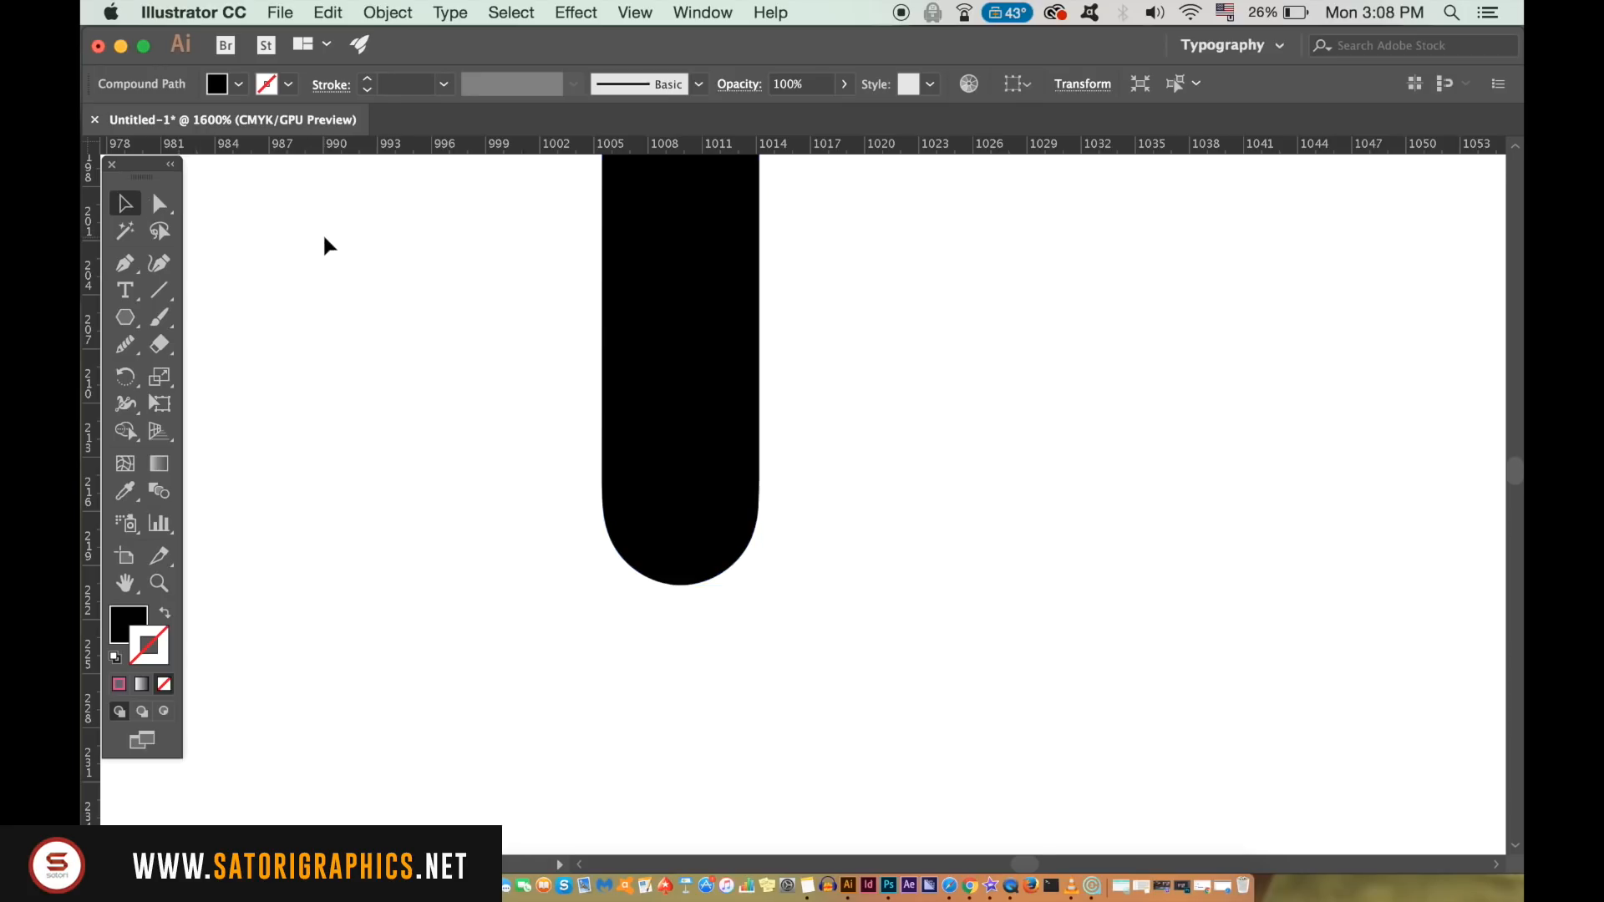
Refine the transition between the I's straight sides and its rounded lower end with another Smooth Tool pass.
key("super+minus")
left_click_drag(447, 298, 456, 547)
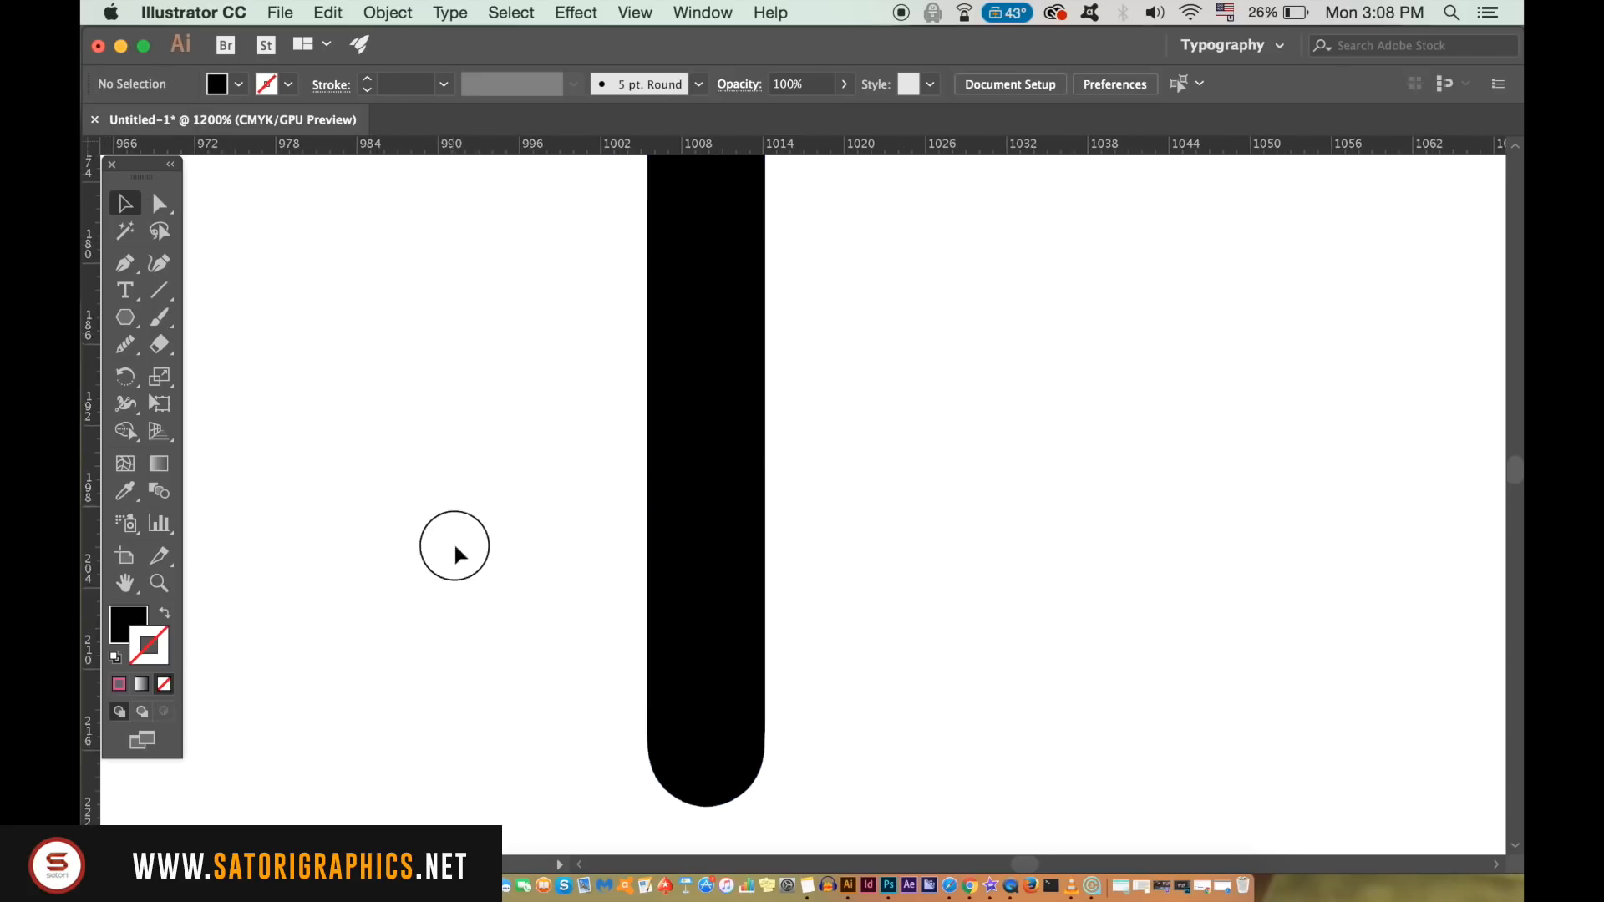
scroll(468, 568, "up", 10)
scroll(518, 451, "down", 10)
scroll(694, 543, "down", 2)
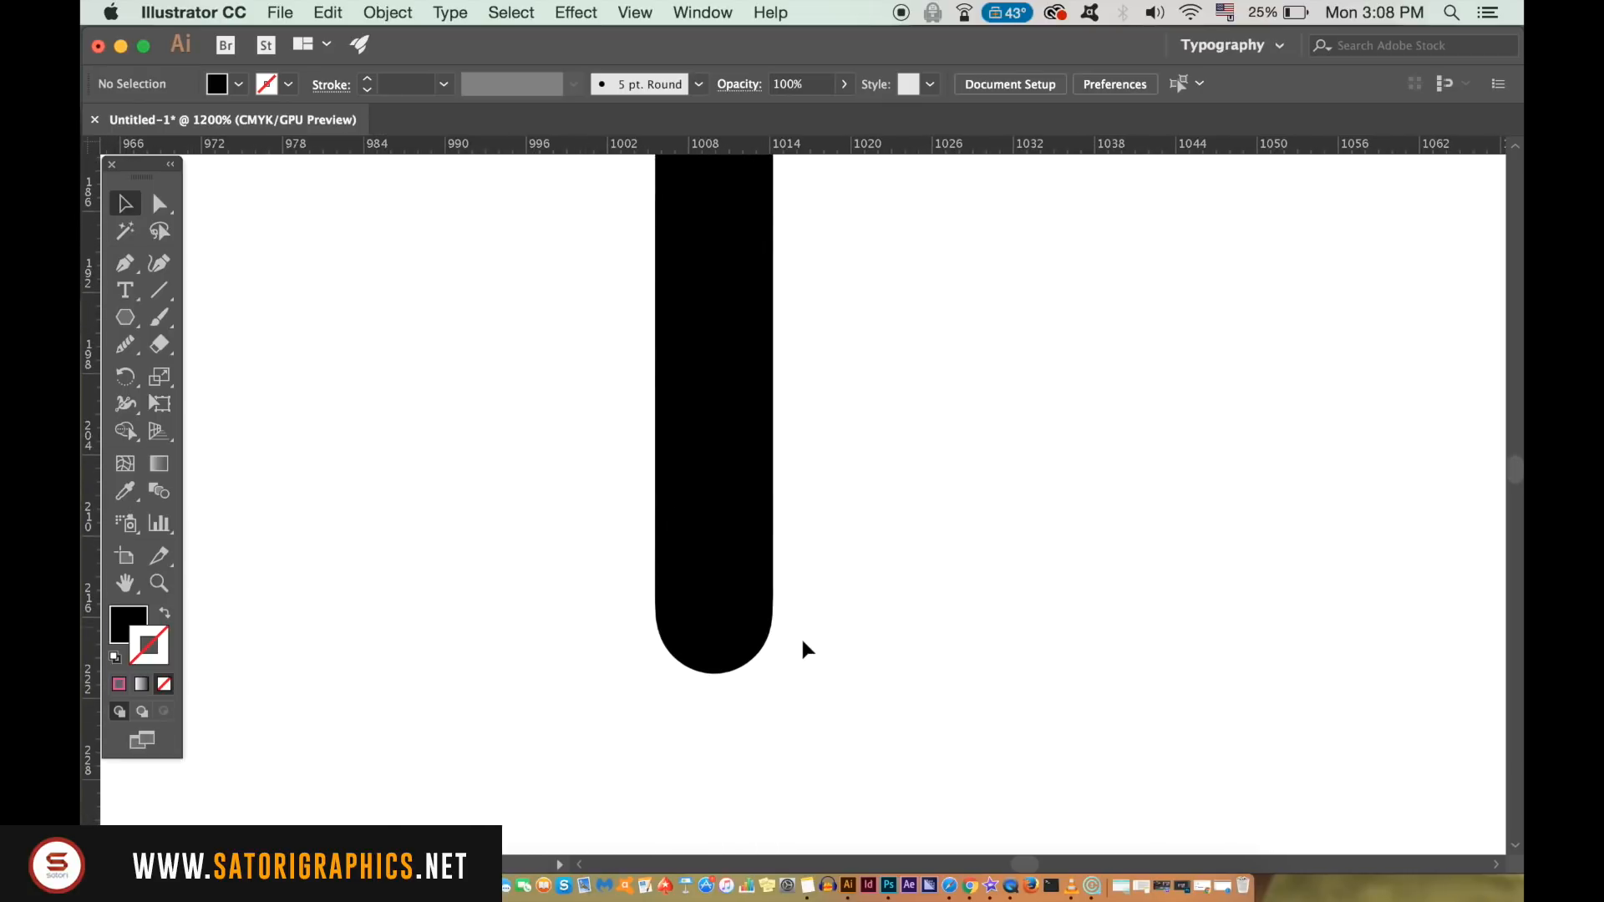
key("super+plus")
left_click(729, 648)
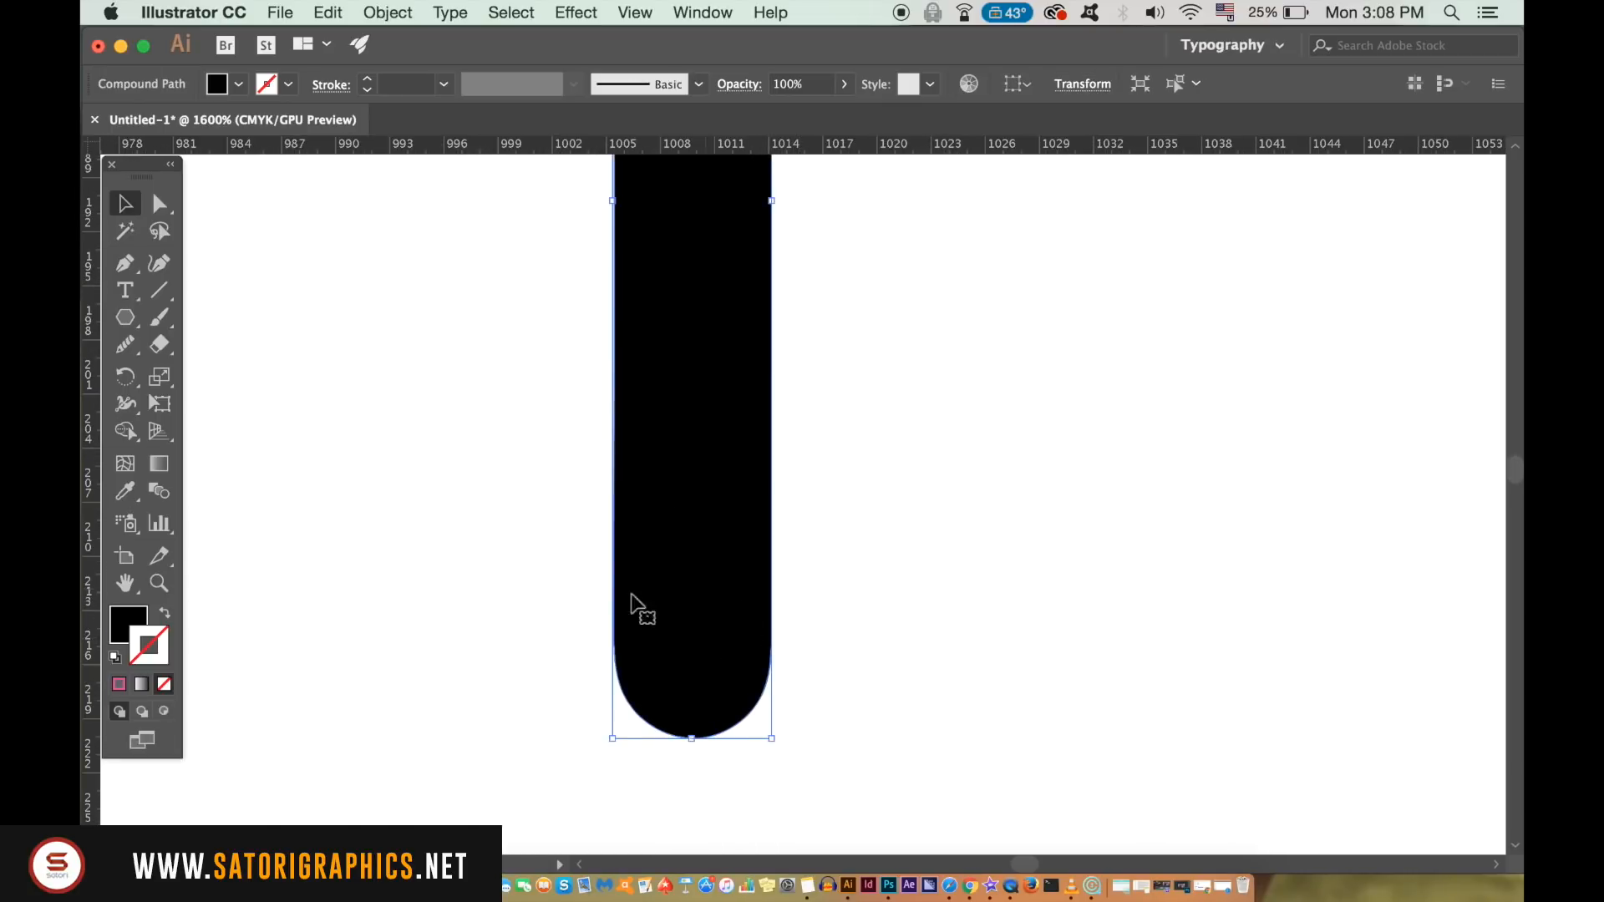
left_click(126, 346)
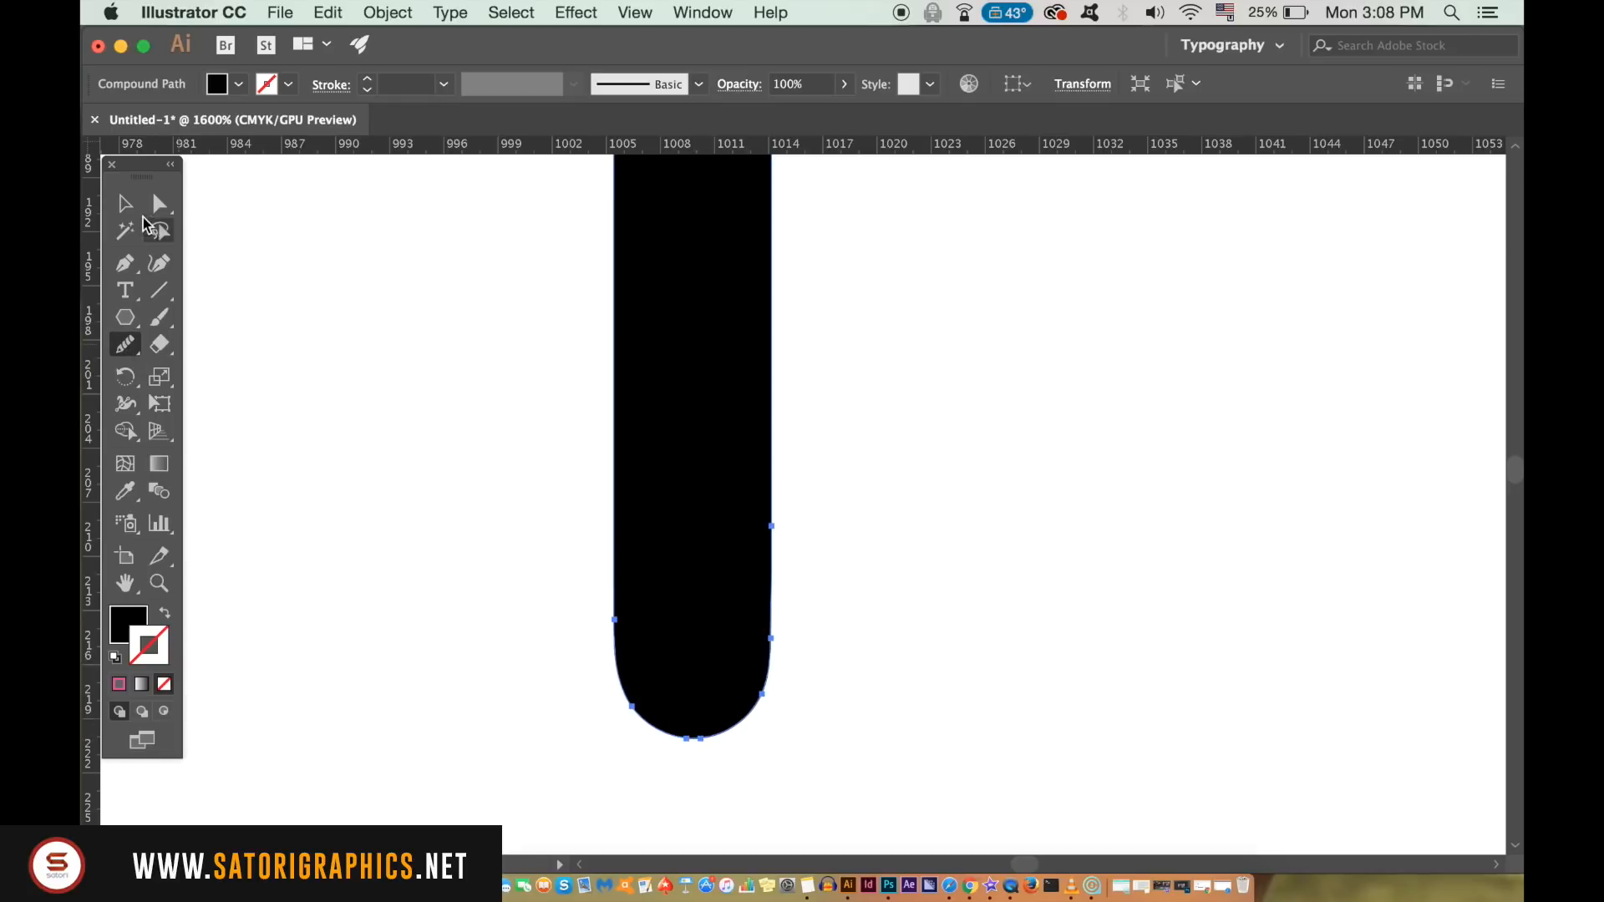
key("v")
left_click(434, 307)
Smooth the lower-left outer corner of the letter D into a clean curve with the Smooth Tool.
scroll(672, 663, "right", 1)
scroll(670, 658, "right", 10)
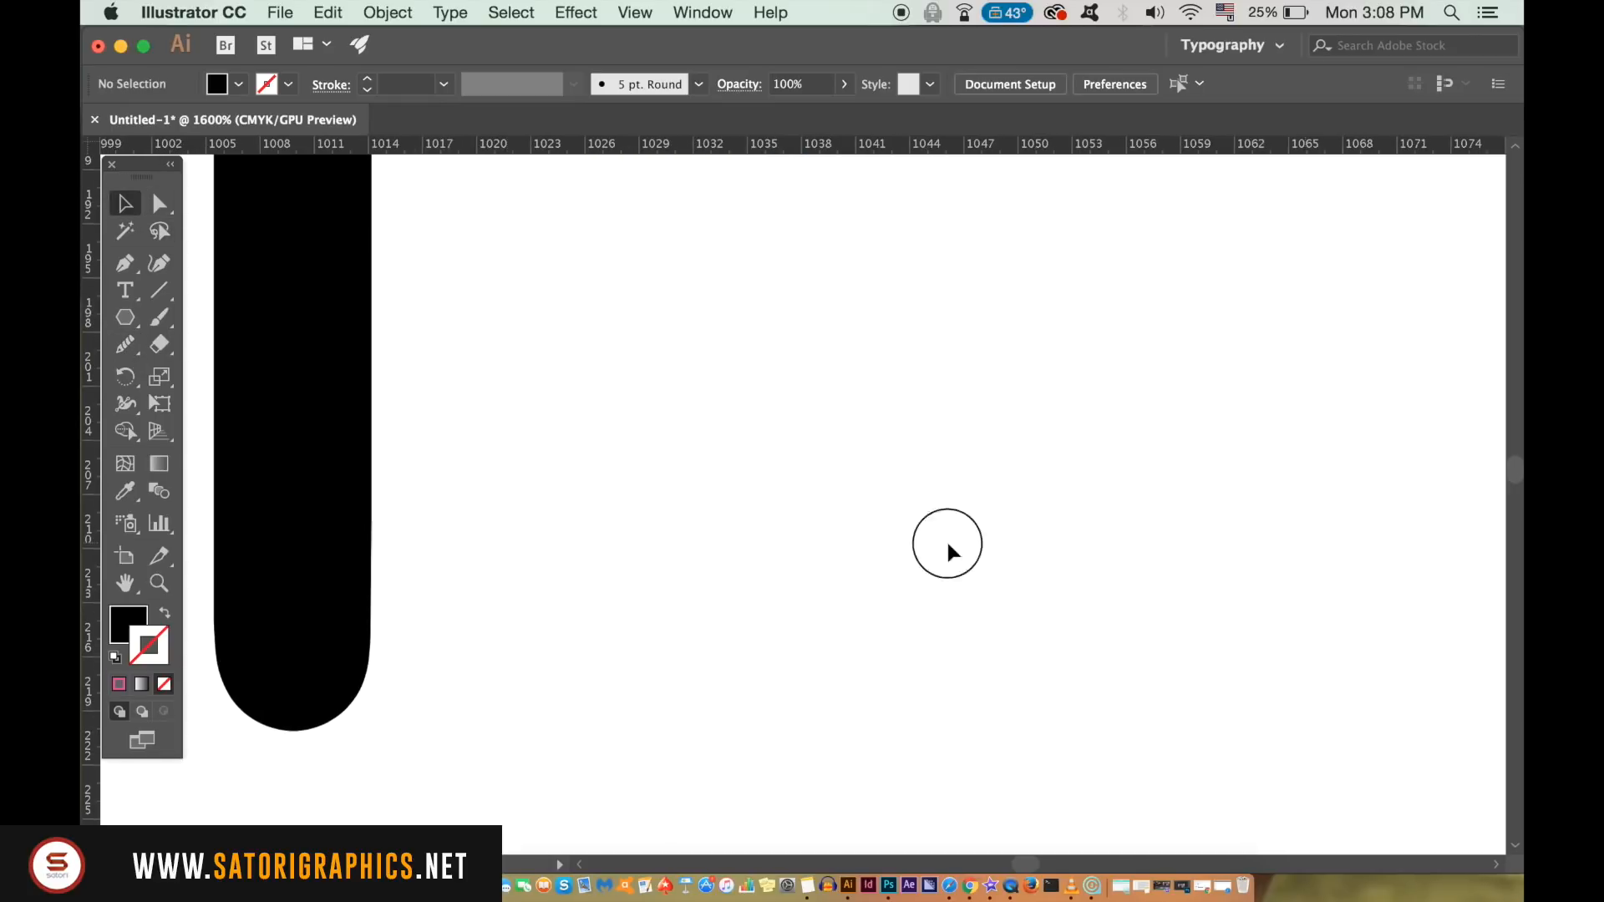
scroll(643, 469, "right", 1)
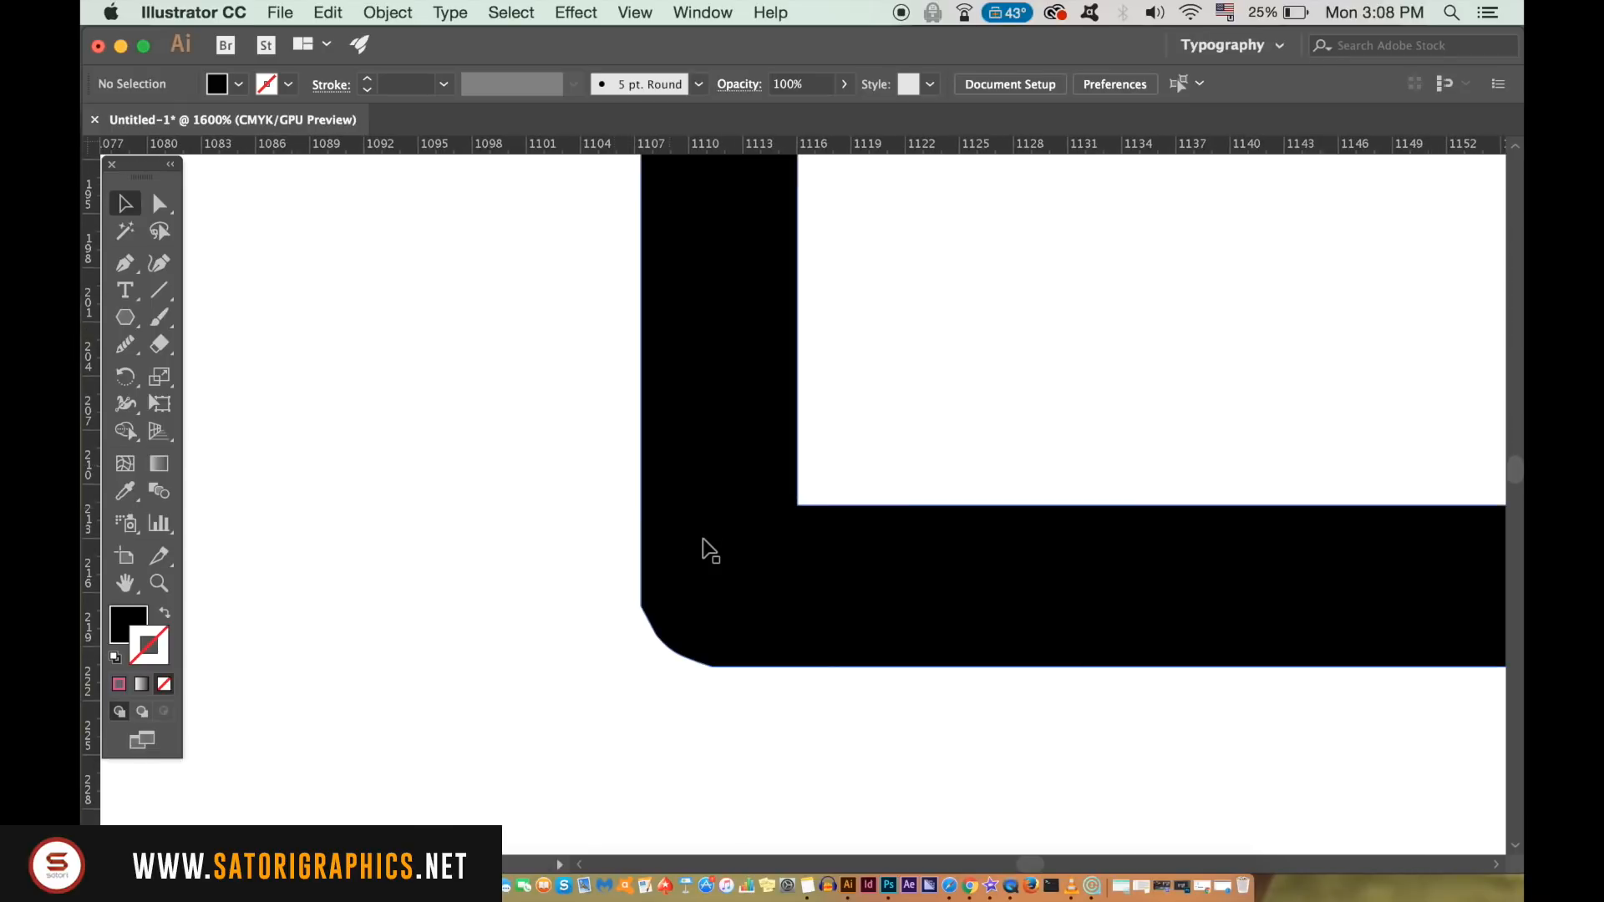
left_click(705, 551)
left_click(125, 344)
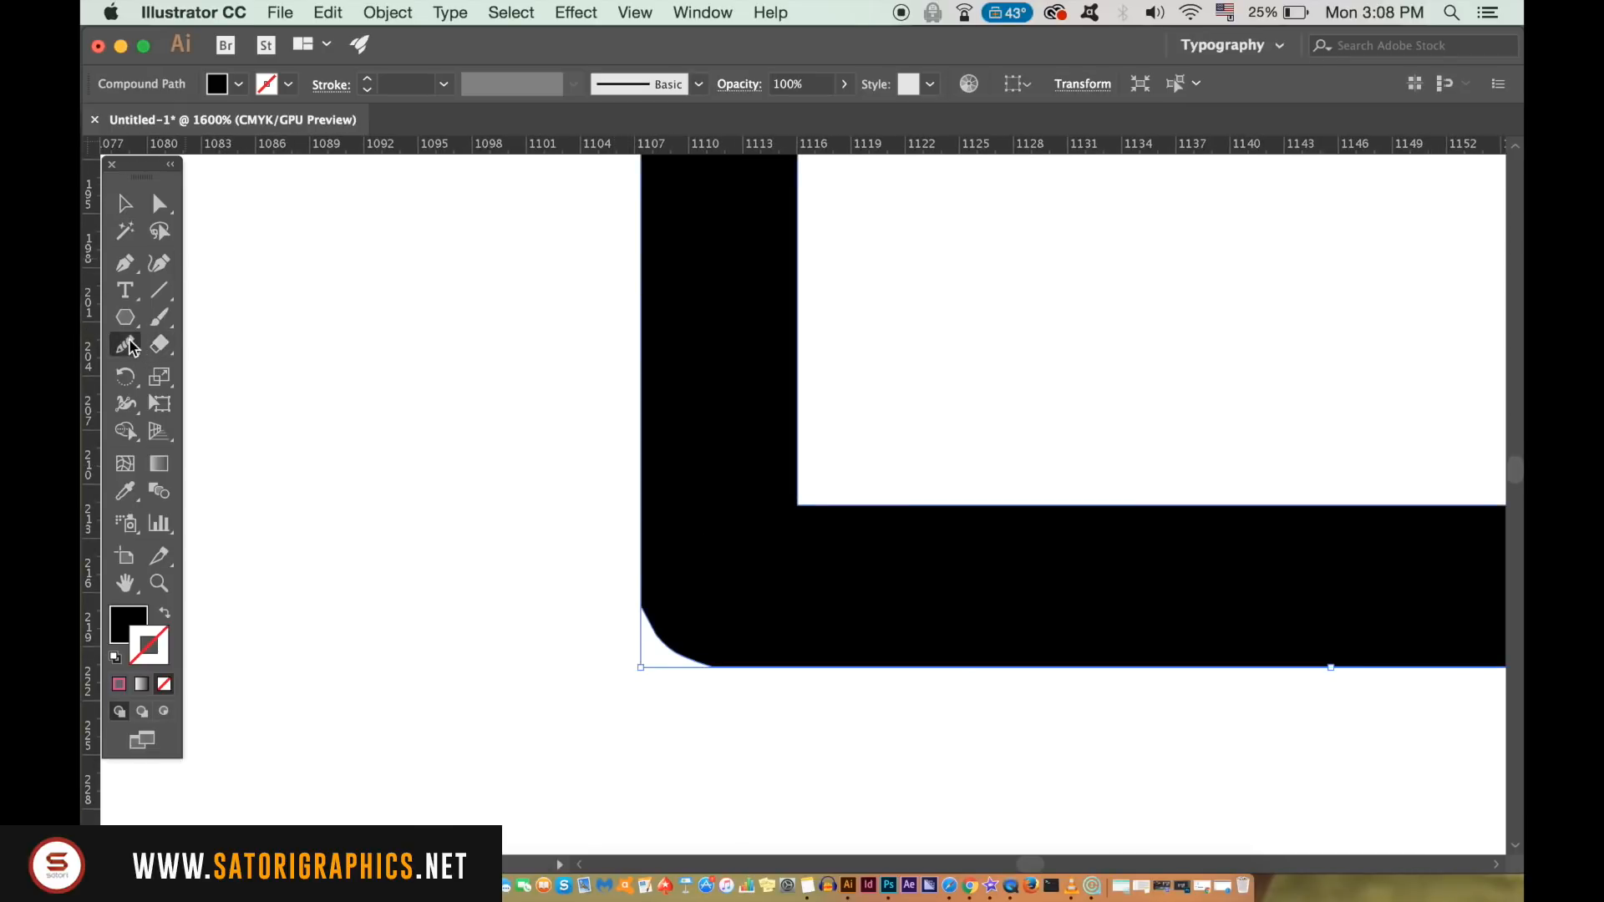
left_click_drag(649, 637, 656, 638)
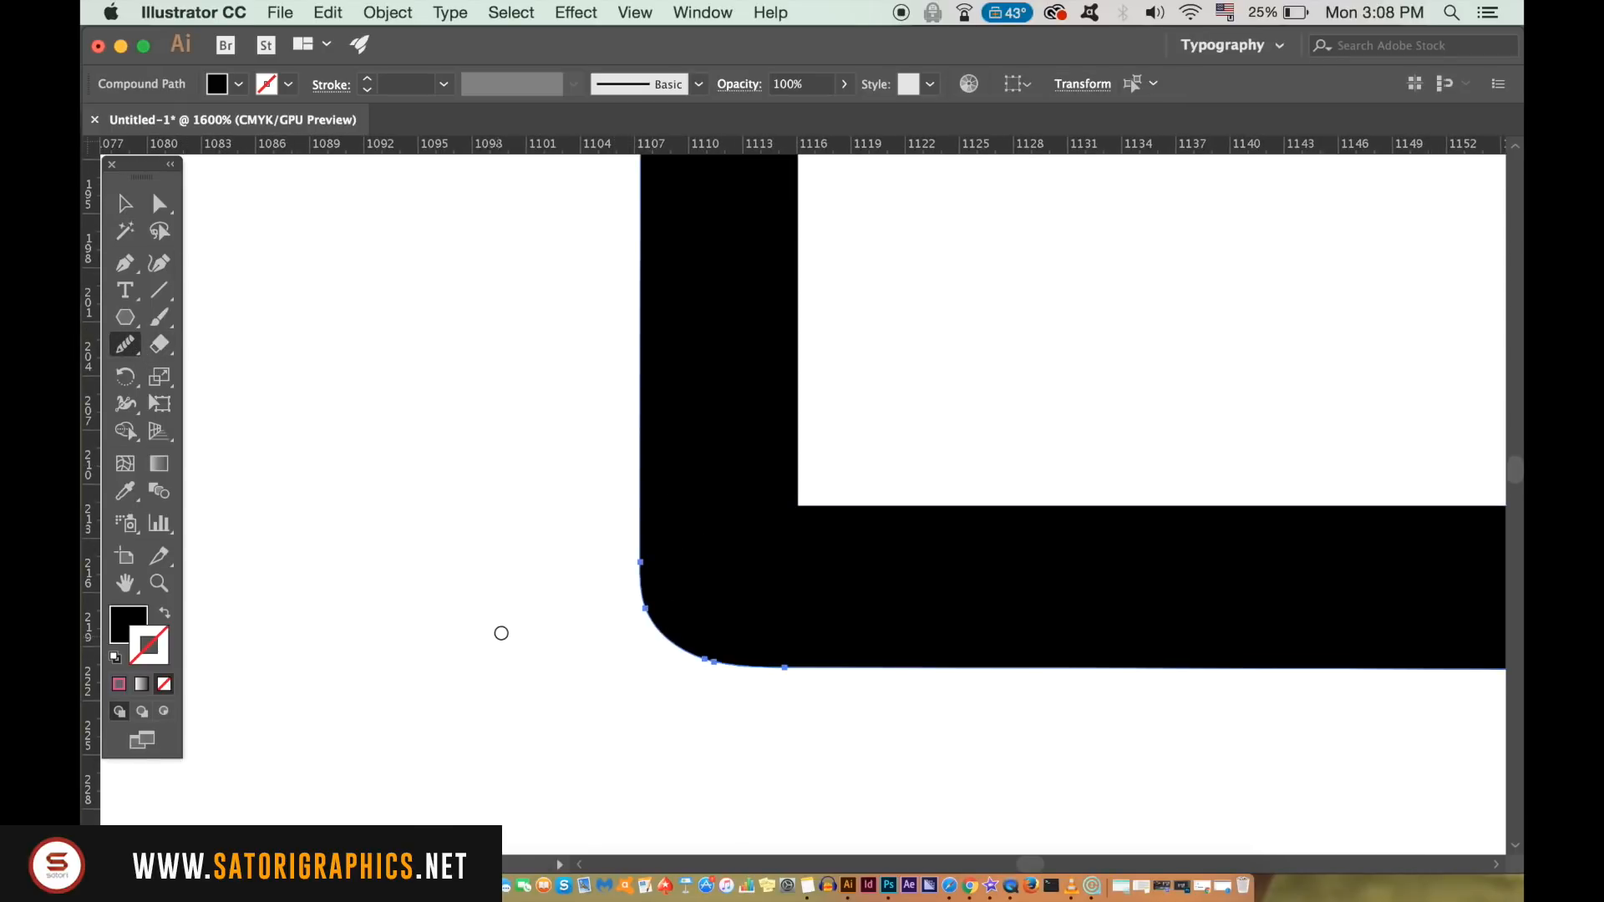
left_click(125, 203)
left_click(316, 264)
Slightly round the sharp left-hand inner corners of the D's counter by adjusting its live corners.
left_click(705, 367)
left_click(160, 203)
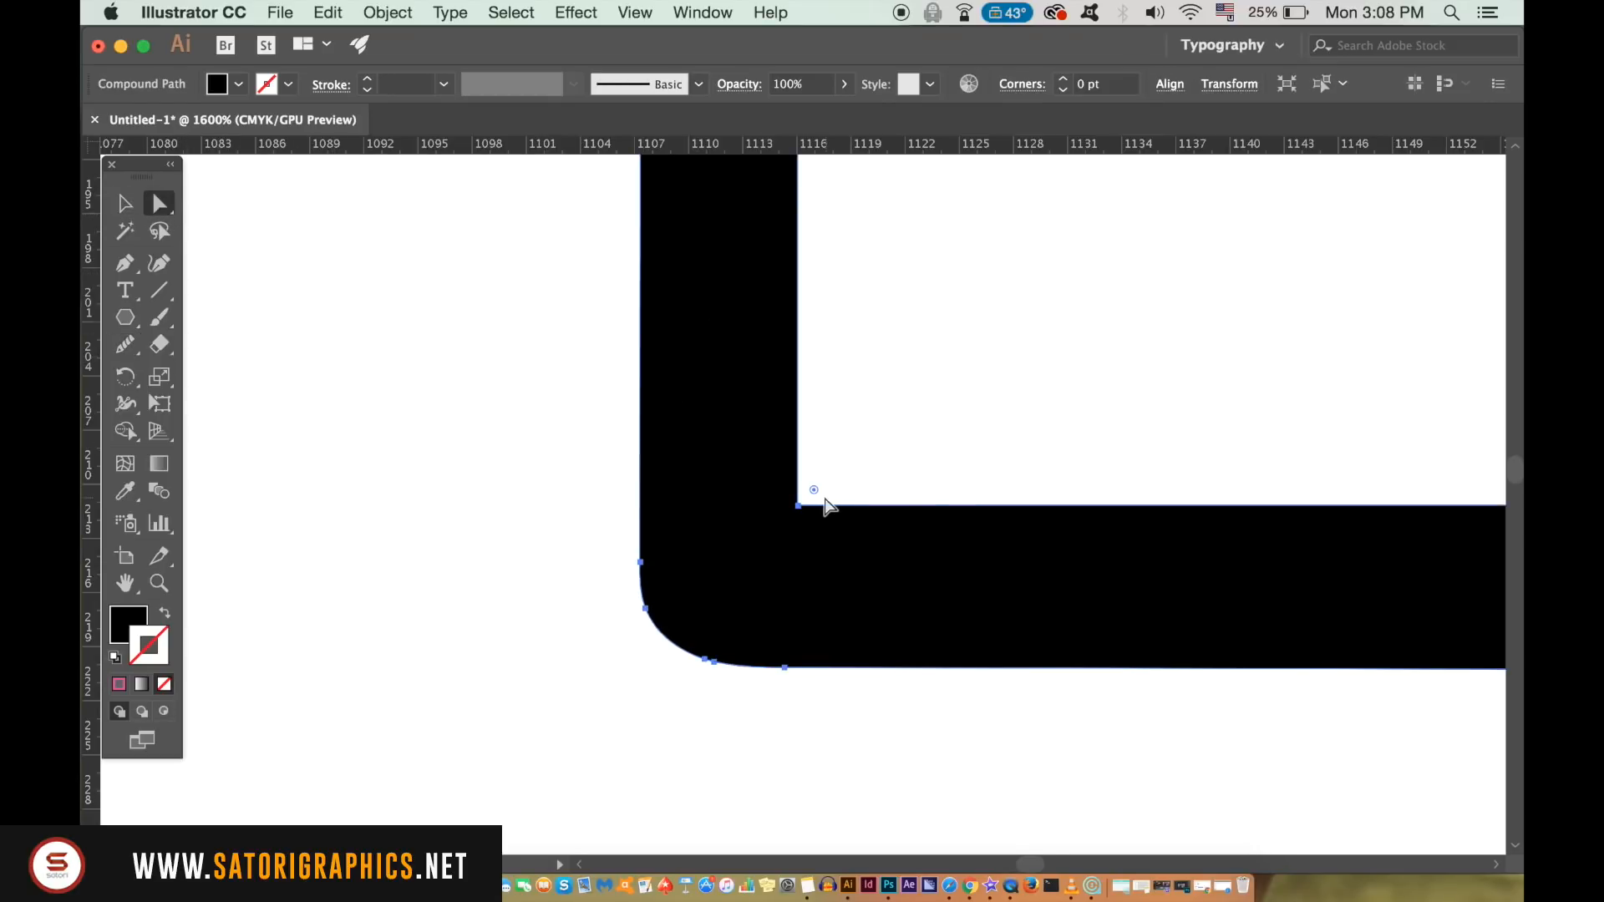
left_click_drag(814, 492, 843, 465)
left_click(916, 462)
key("super+minus")
key("super+minus")
key("super+minus")
key("space")
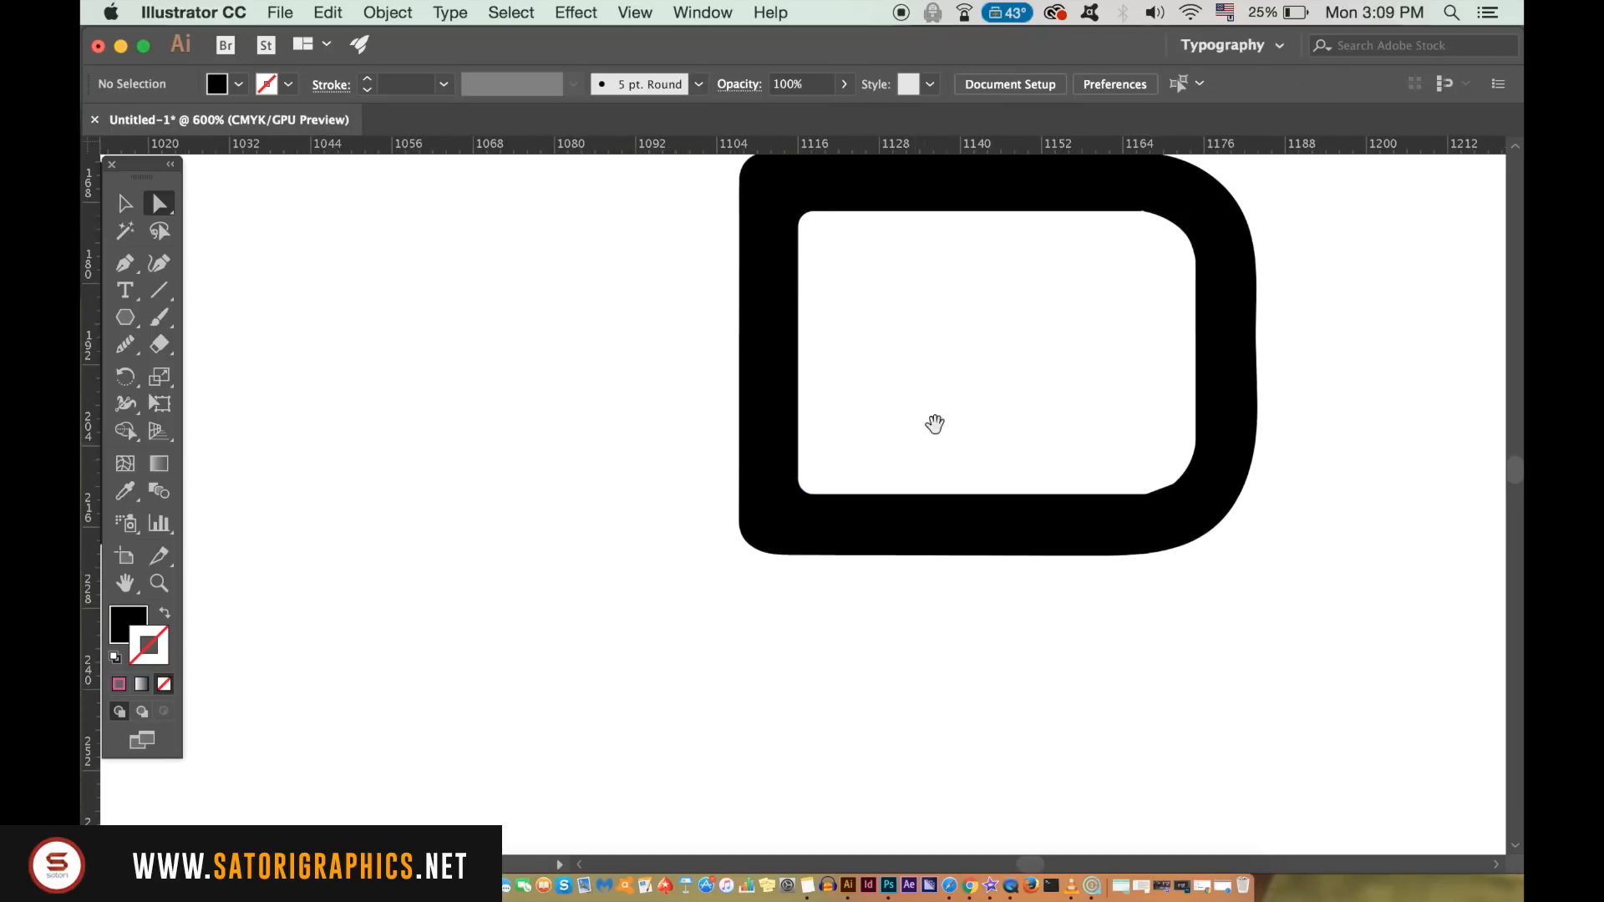
left_click_drag(947, 401, 923, 527)
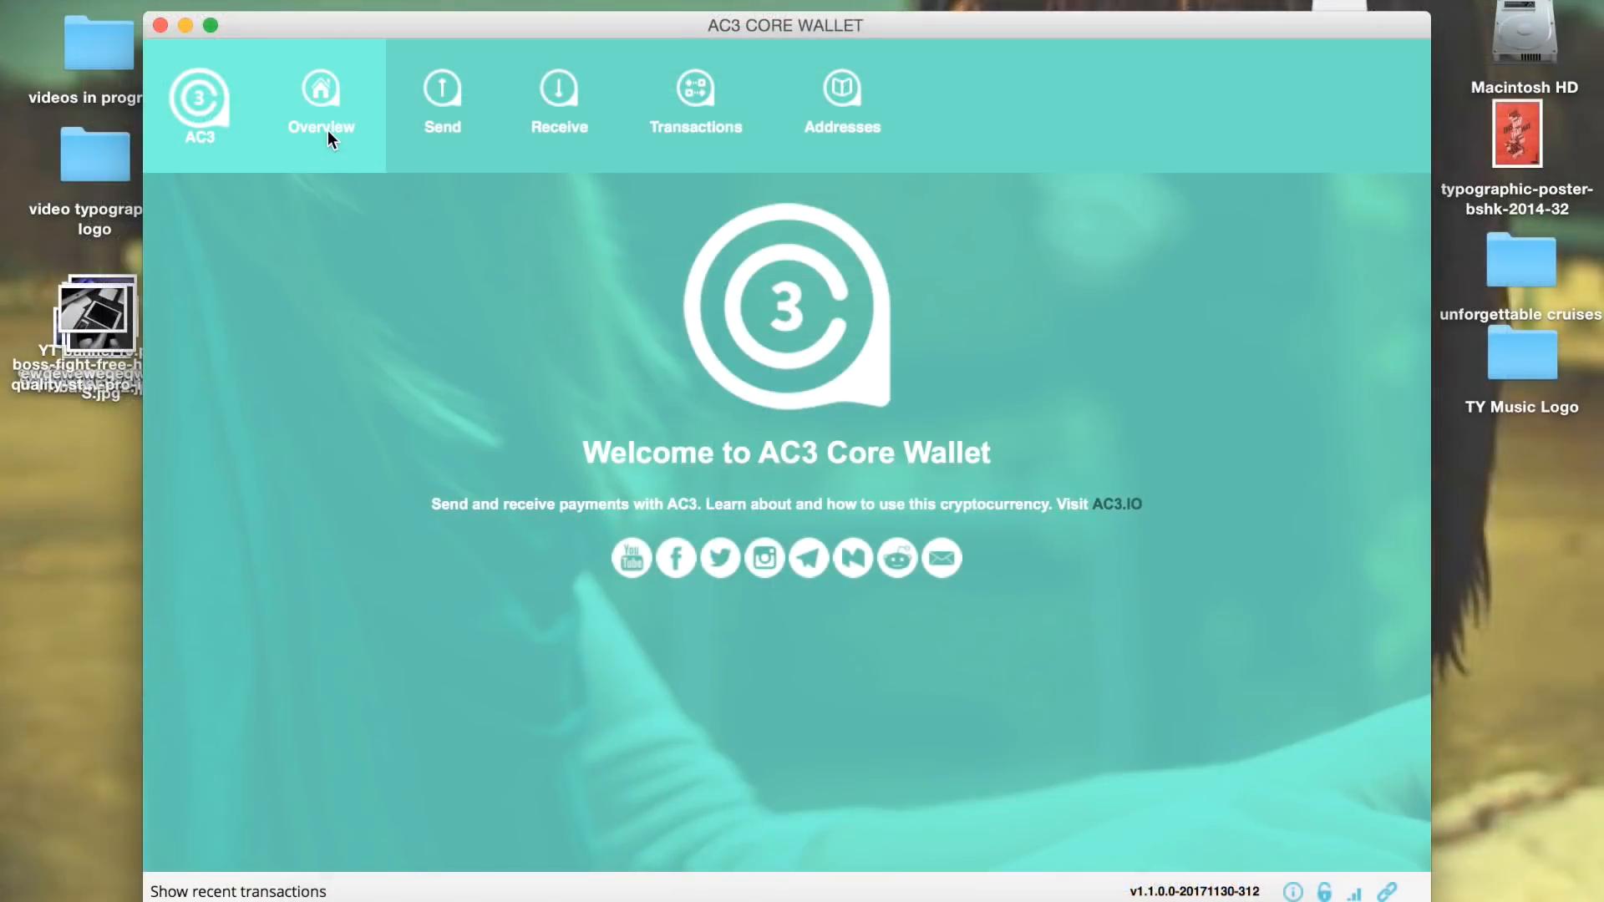
In AC3 Core Wallet, look through the Overview, Send, Receive, Transactions and Addresses pages.
left_click(326, 134)
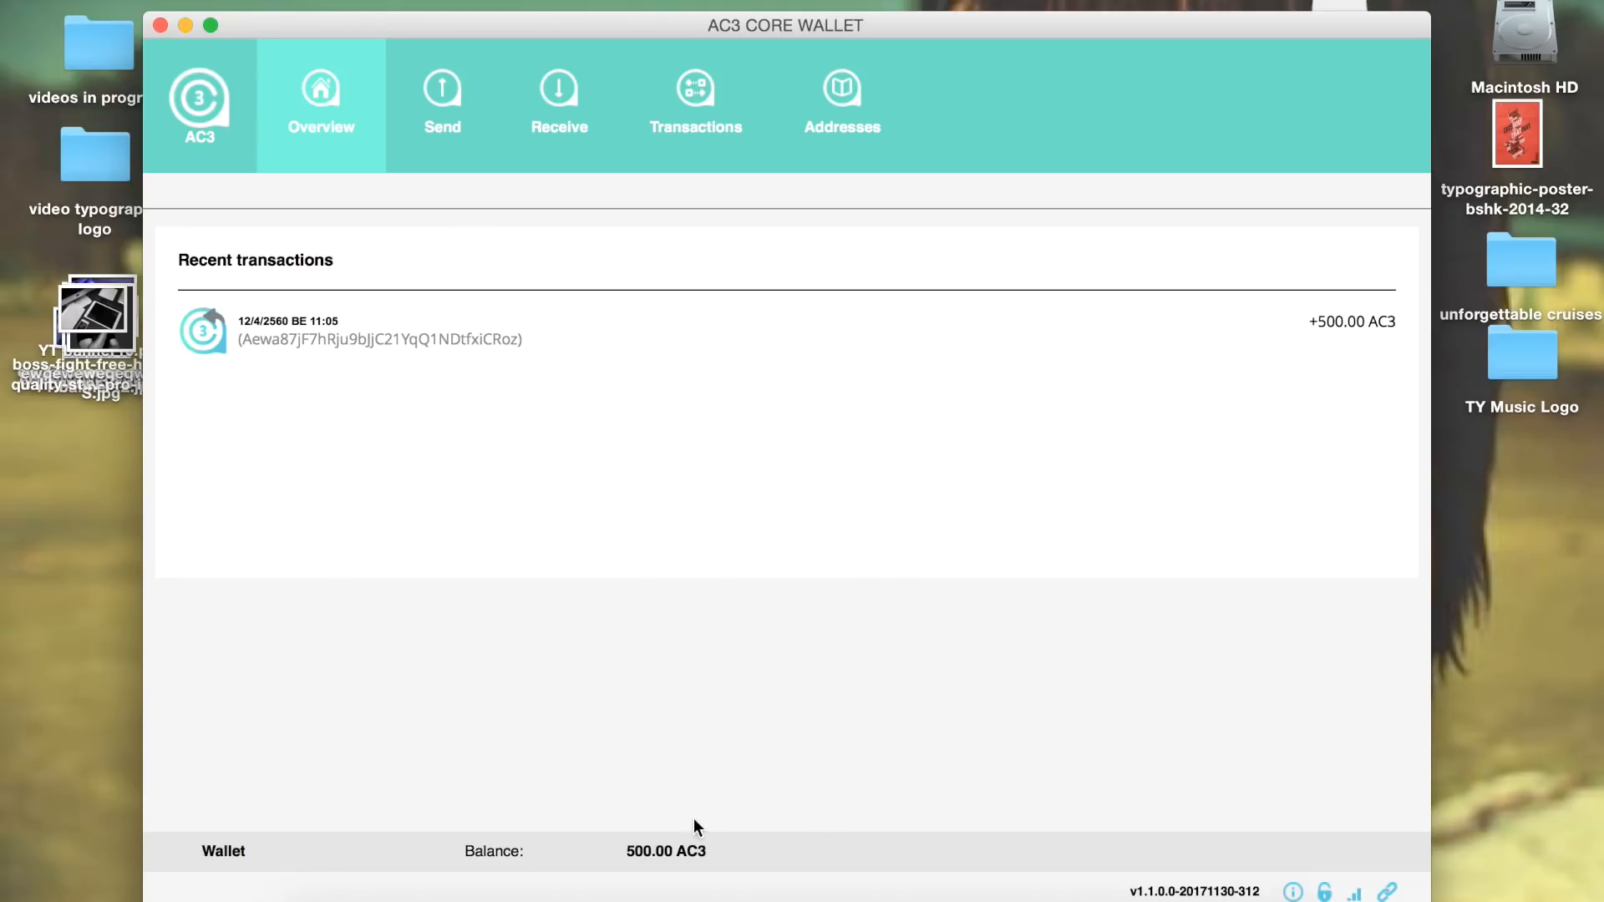
left_click(475, 60)
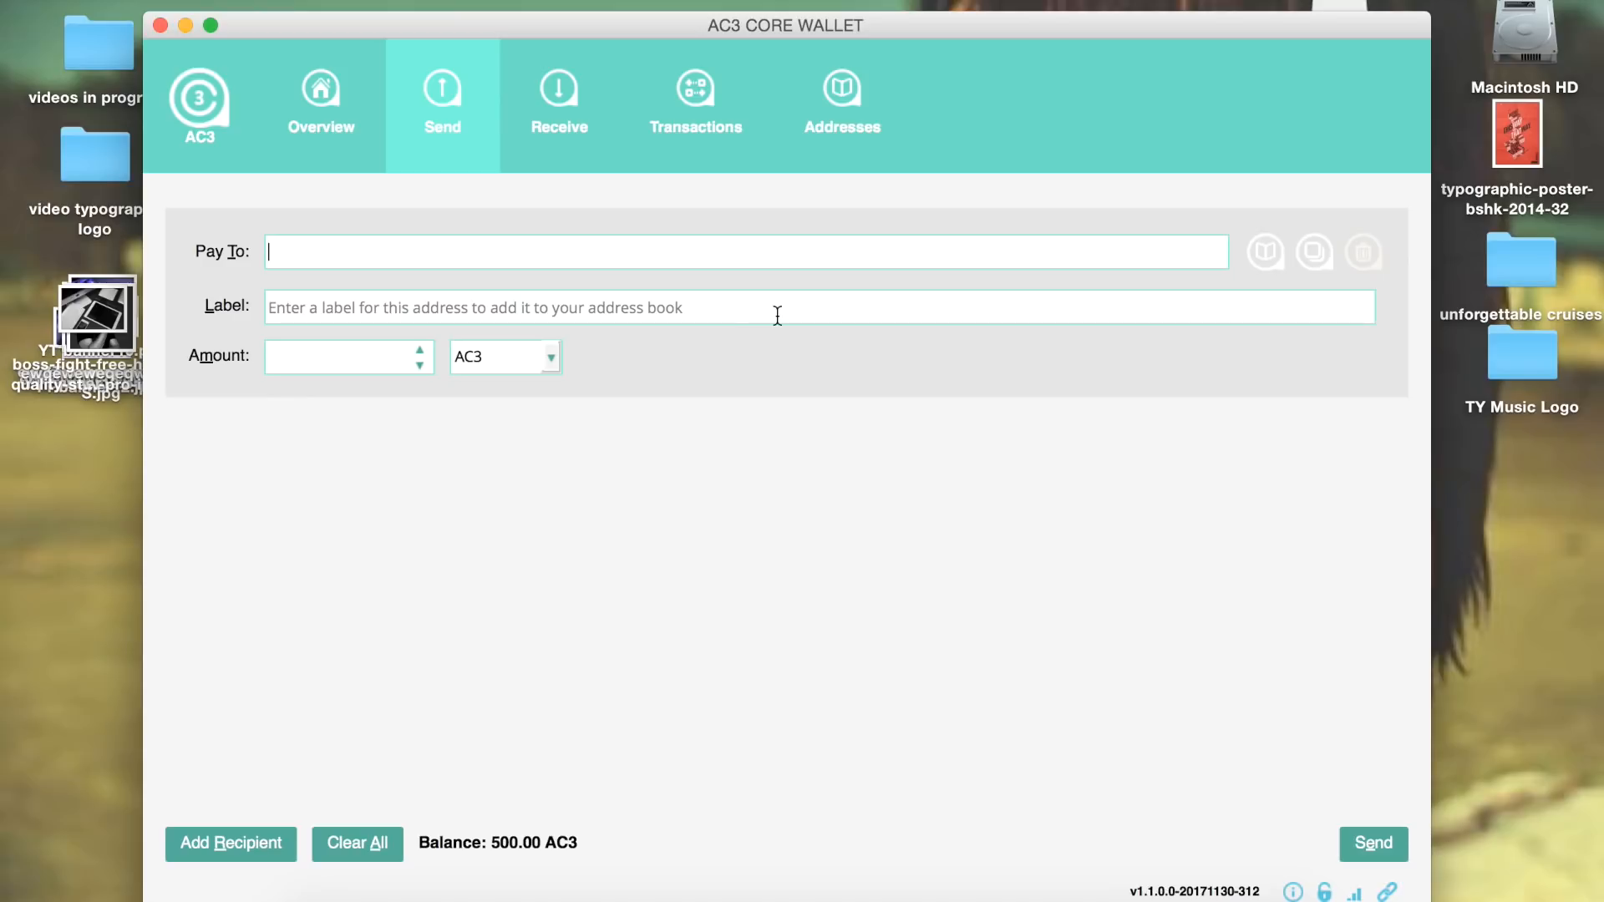
left_click(605, 100)
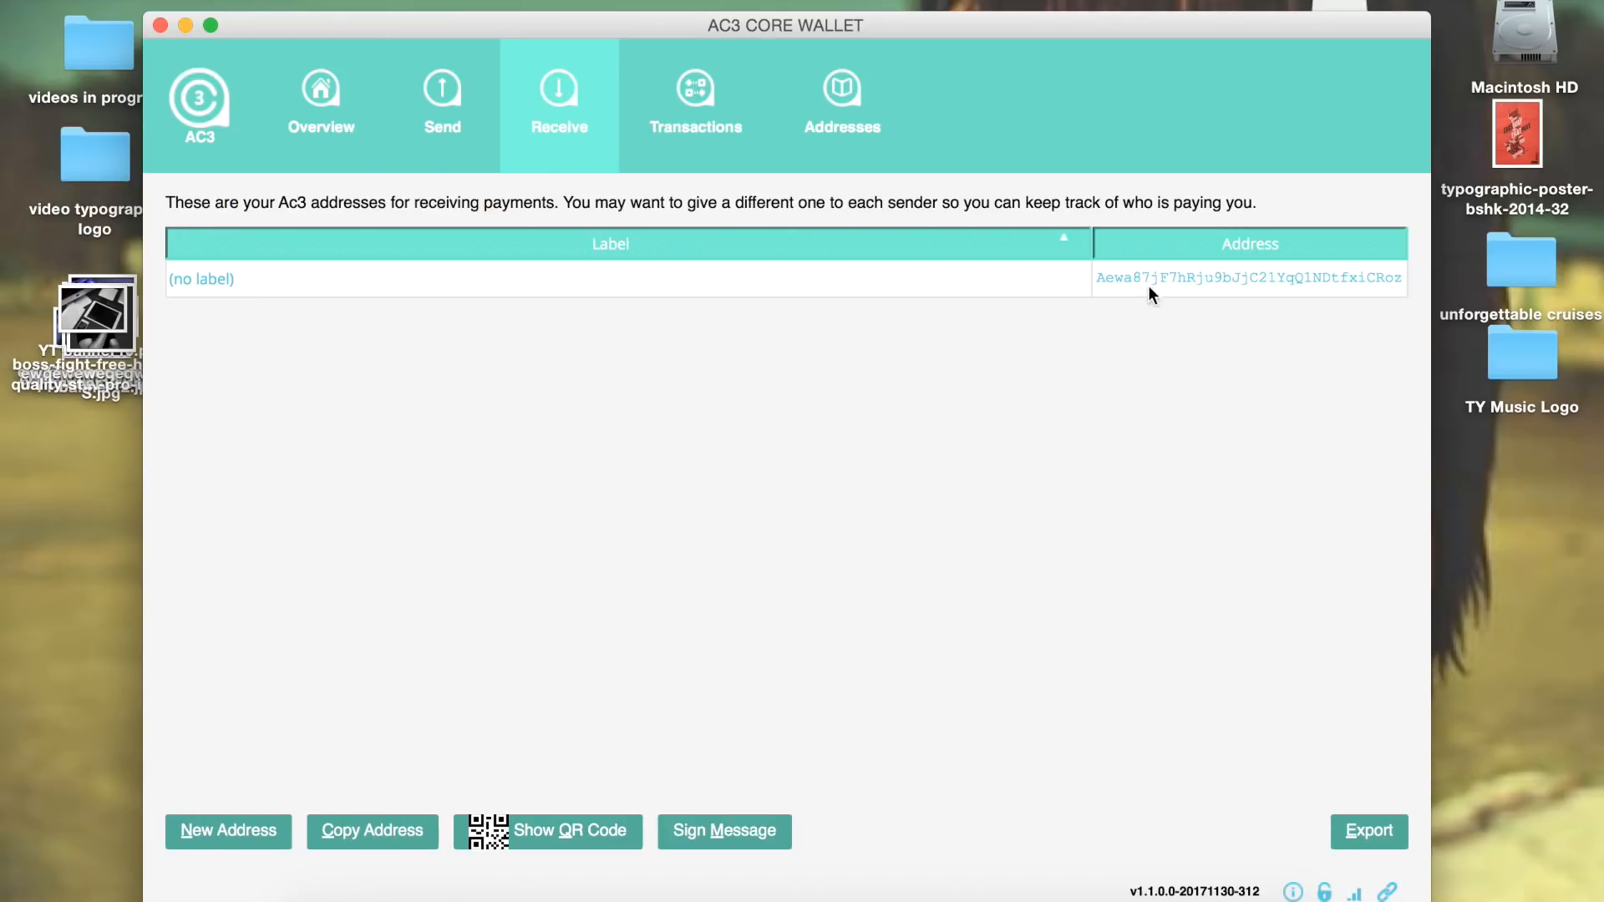
left_click(680, 115)
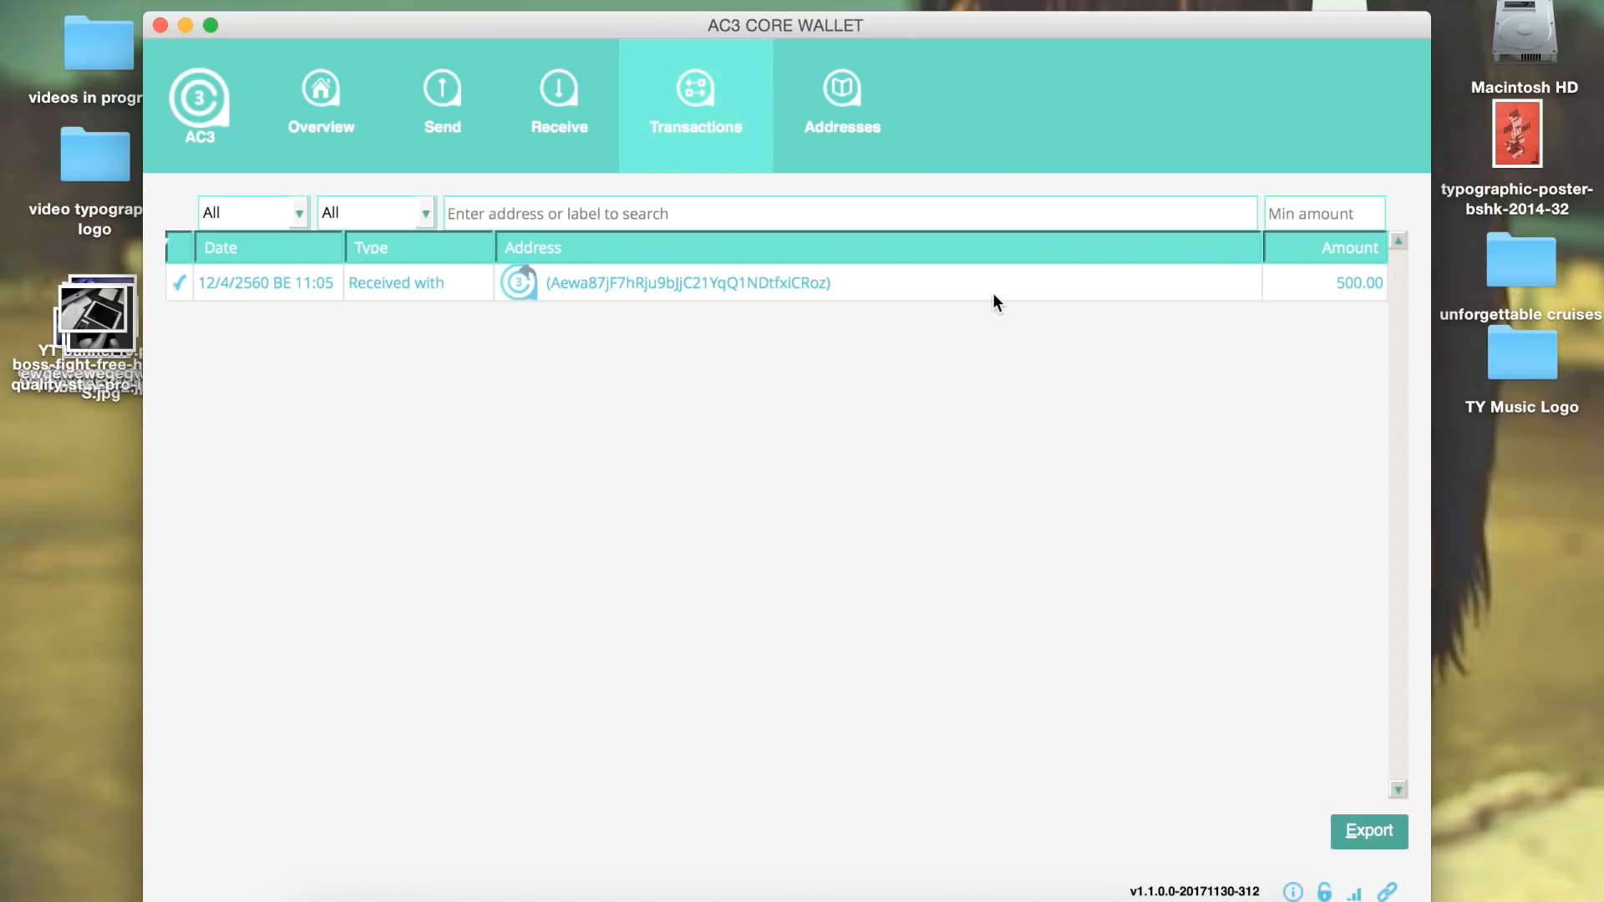
left_click(829, 83)
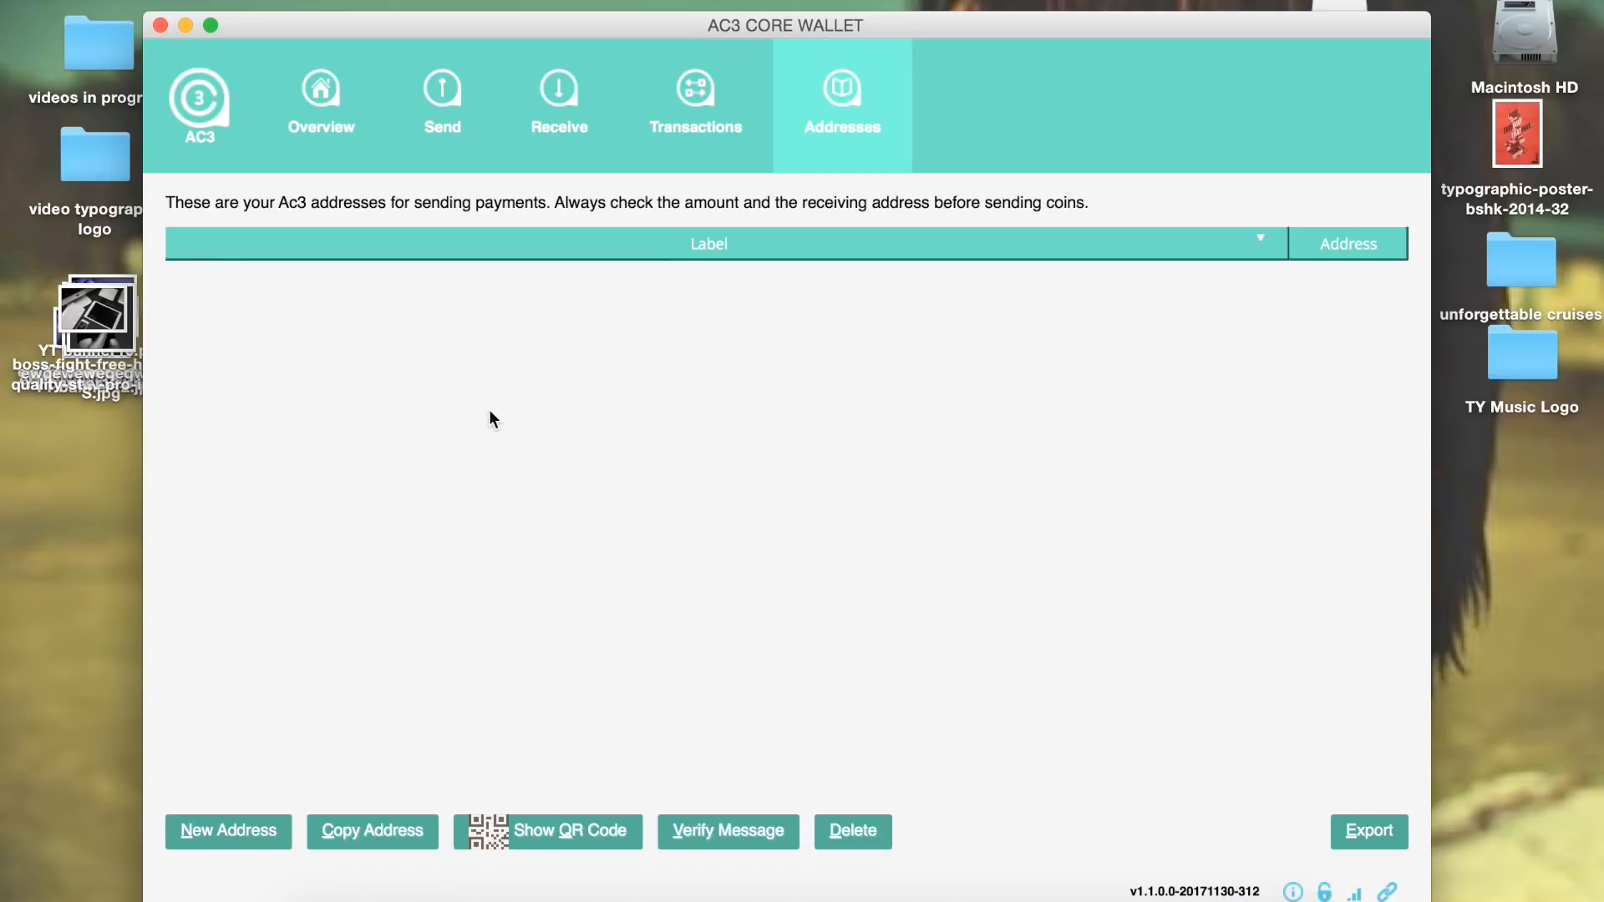